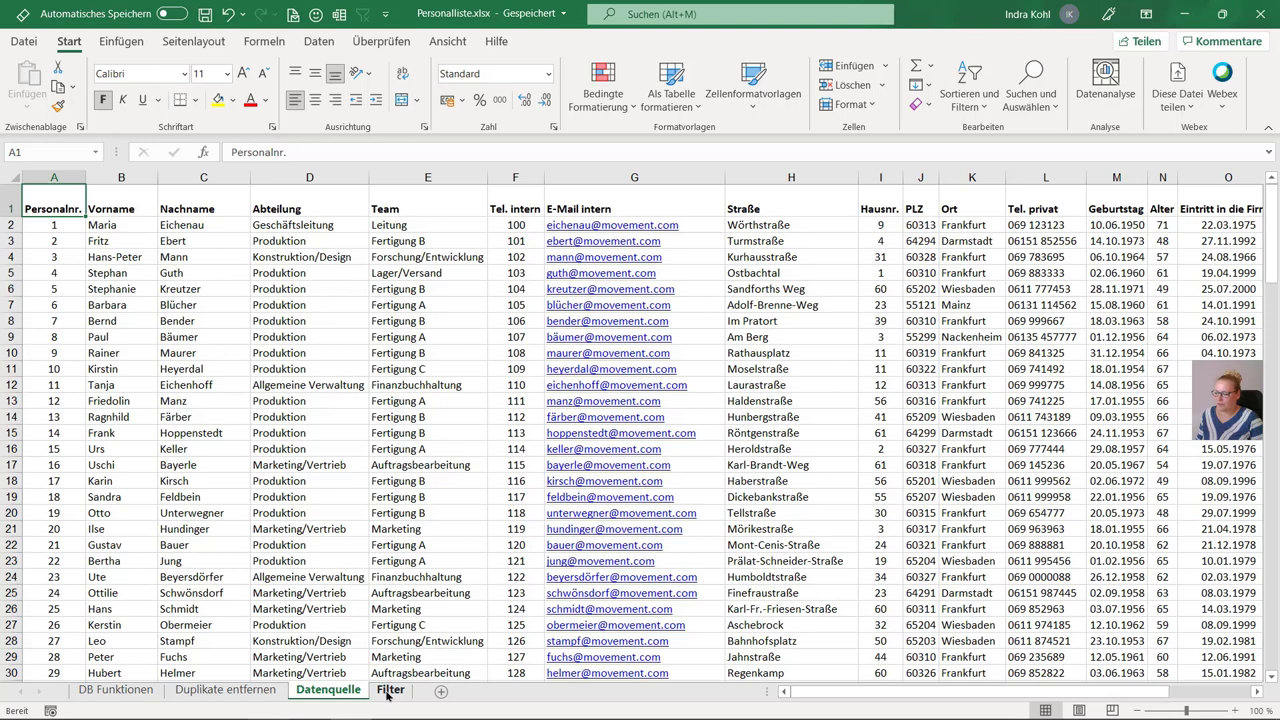
Go to the Filter sheet with the Abteilung, Team and Zugehörigkeit labels.
click(388, 690)
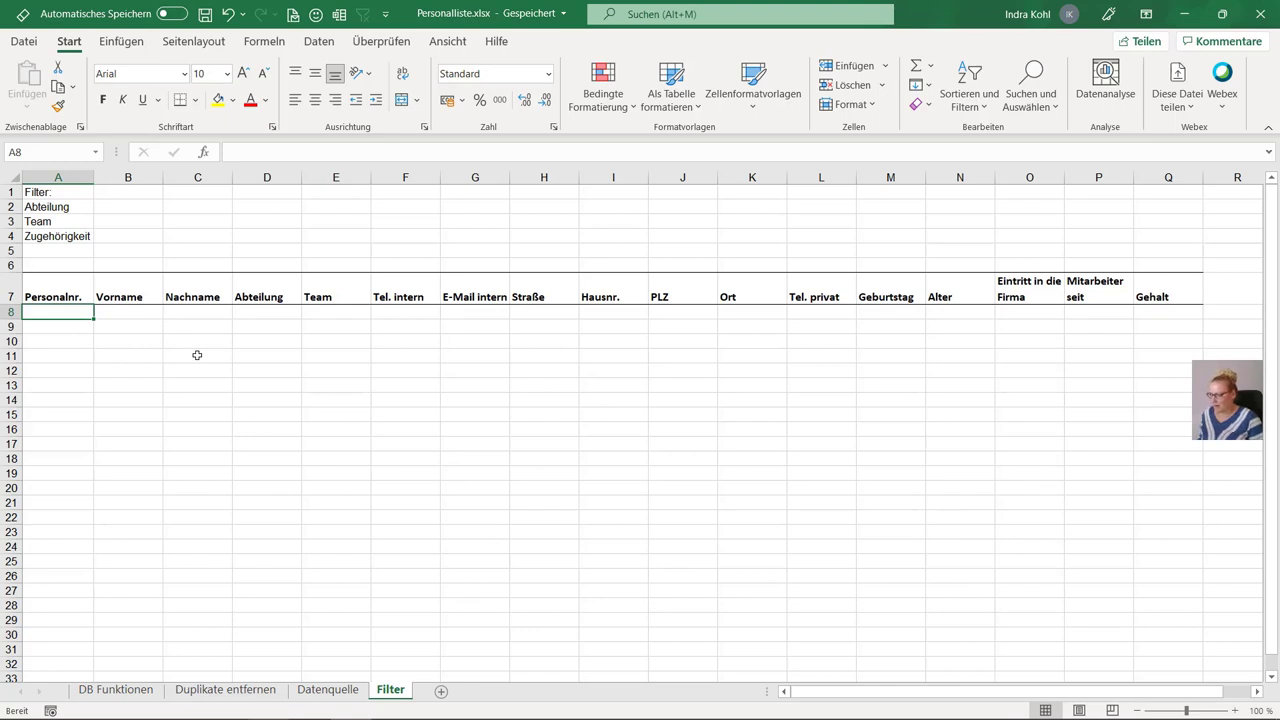
Zoom the Filter sheet to 160% and cancel the started =fil entry in A8.
scroll(197, 355, up, 3)
scroll(190, 370, up, 1)
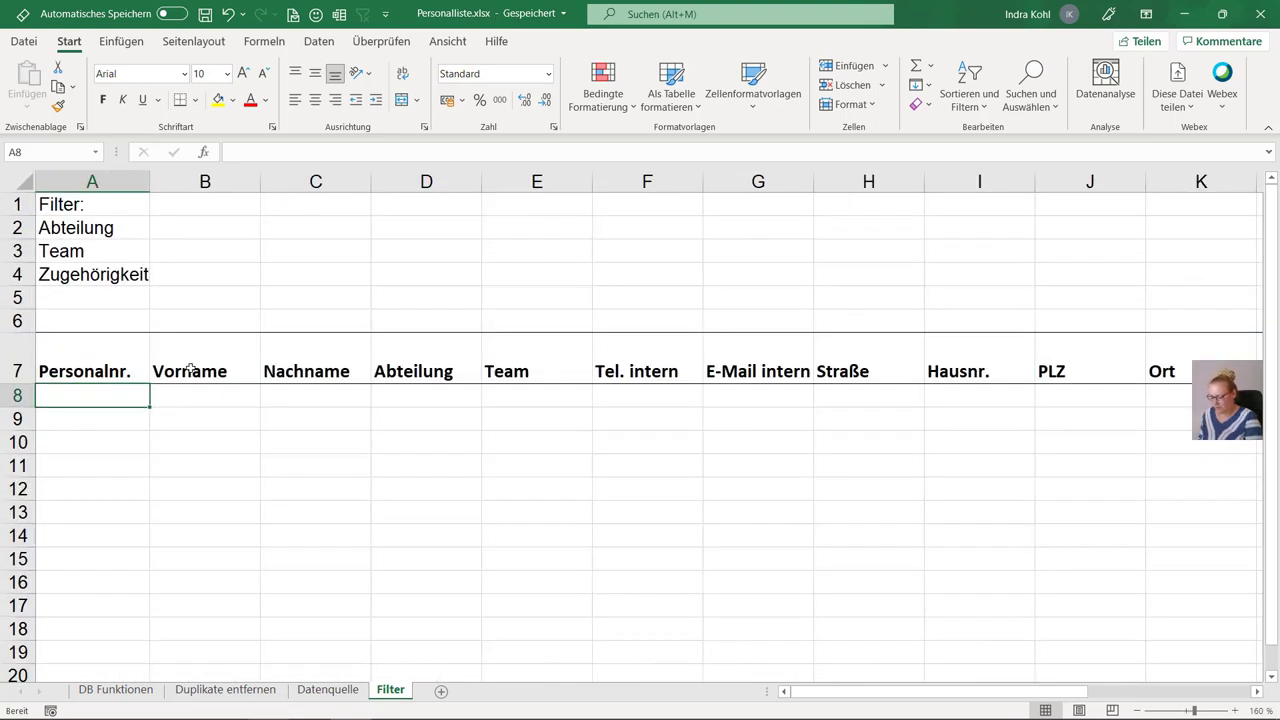
text(=)
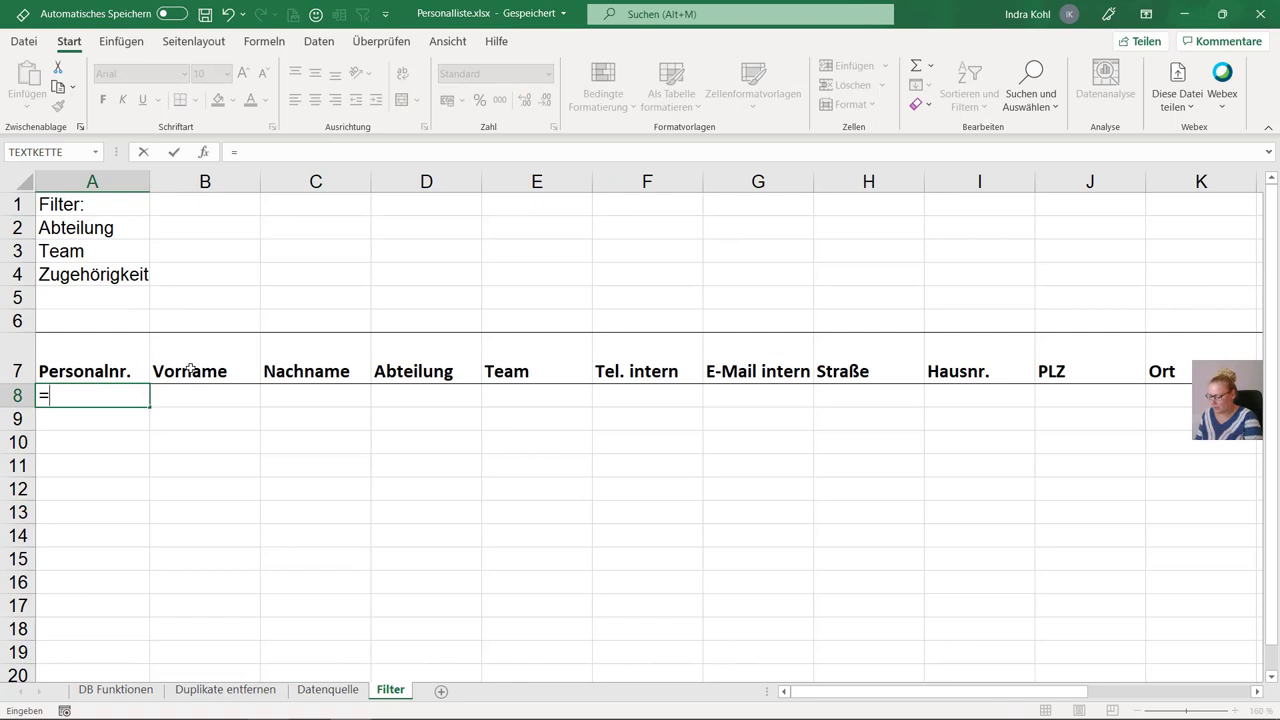
text(fil)
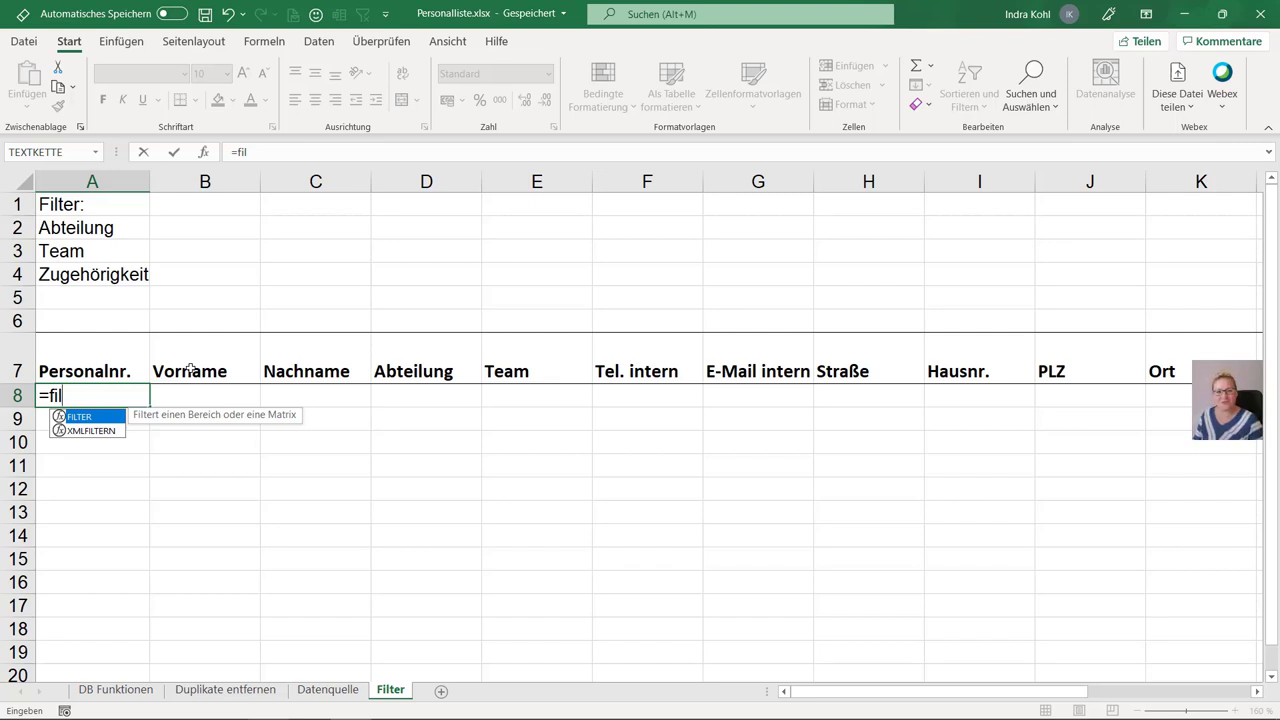
key(Escape)
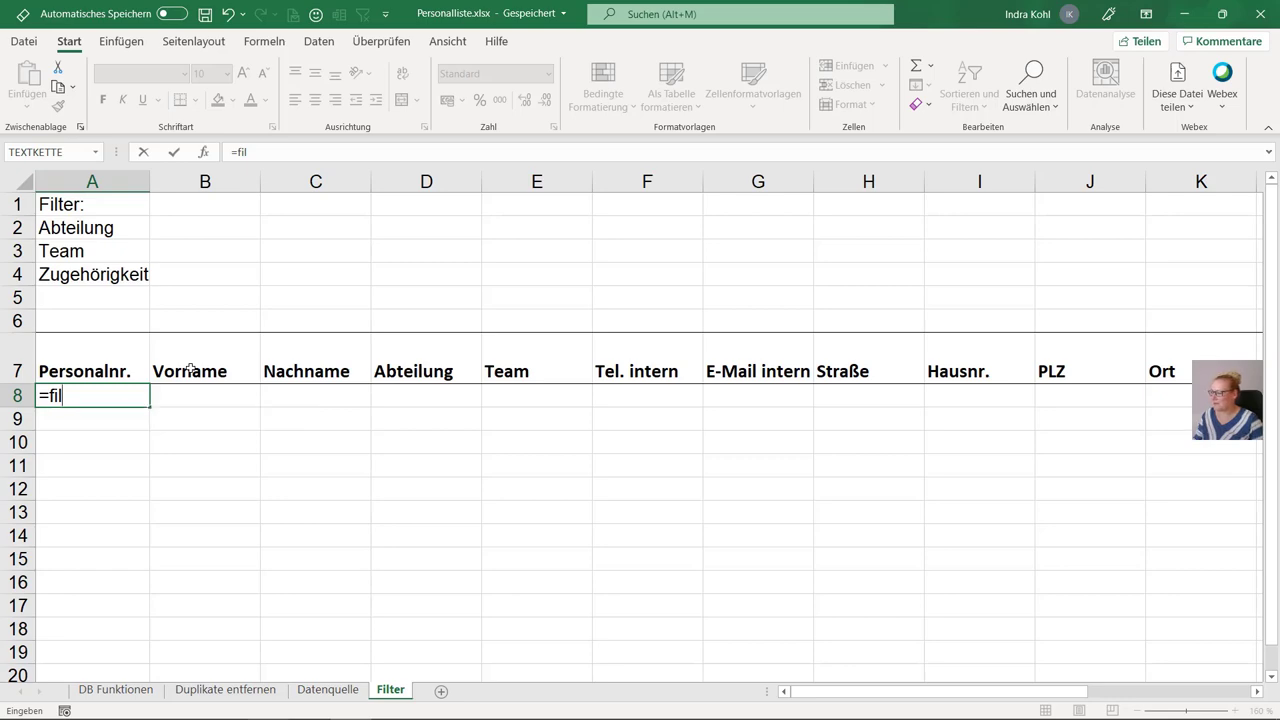
key(Escape)
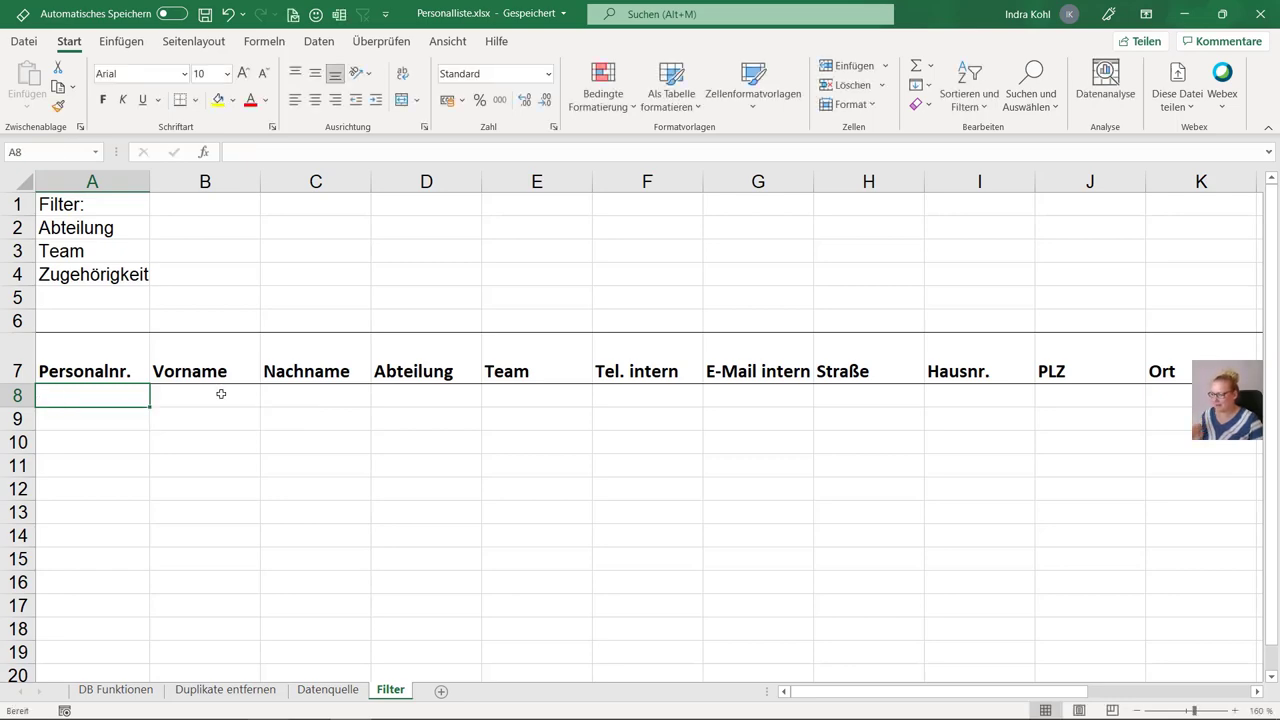
Format the Datenquelle employee range A1:Q151 as a blue medium-style table with headers.
click(330, 690)
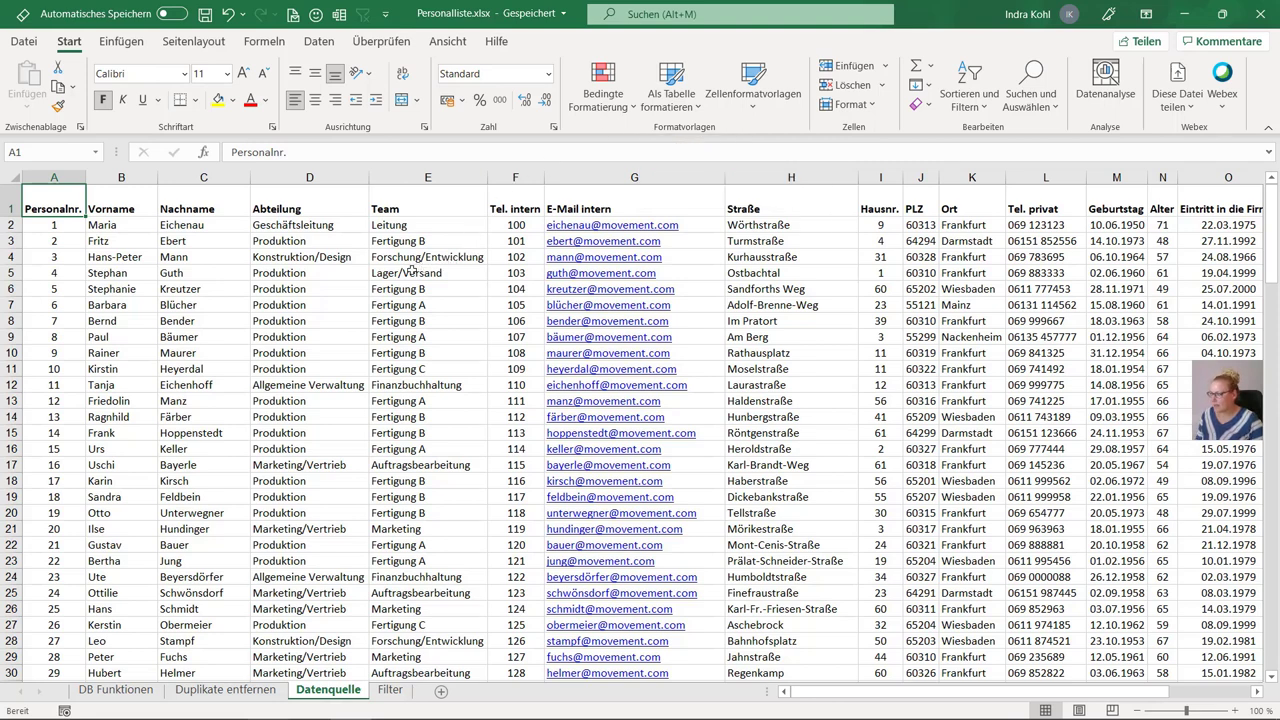
click(412, 268)
key(ctrl+a)
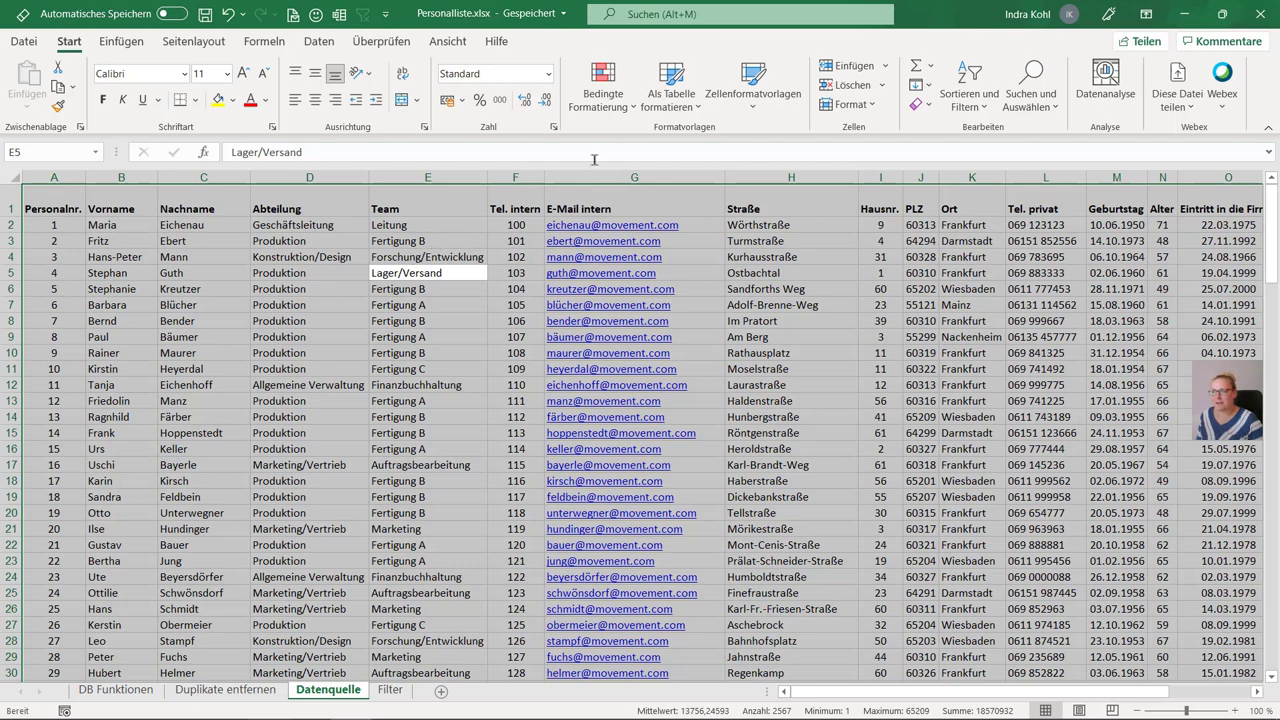
click(664, 100)
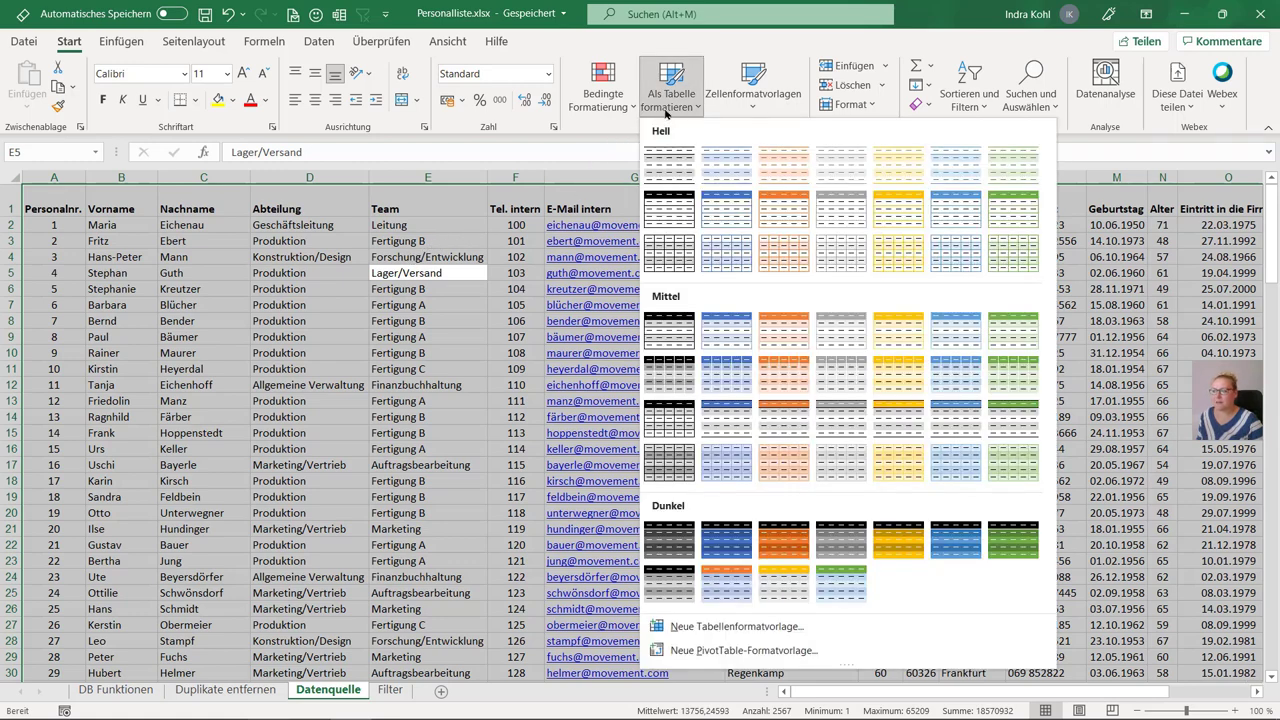
click(716, 330)
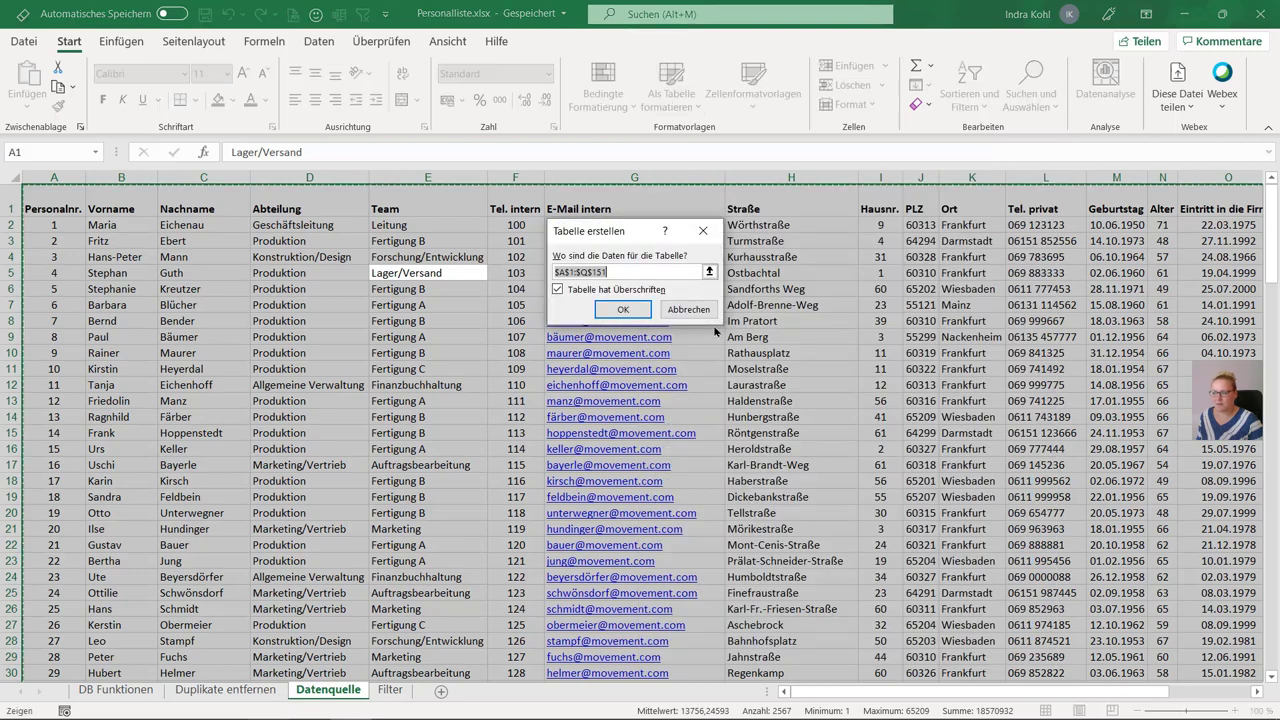
click(627, 310)
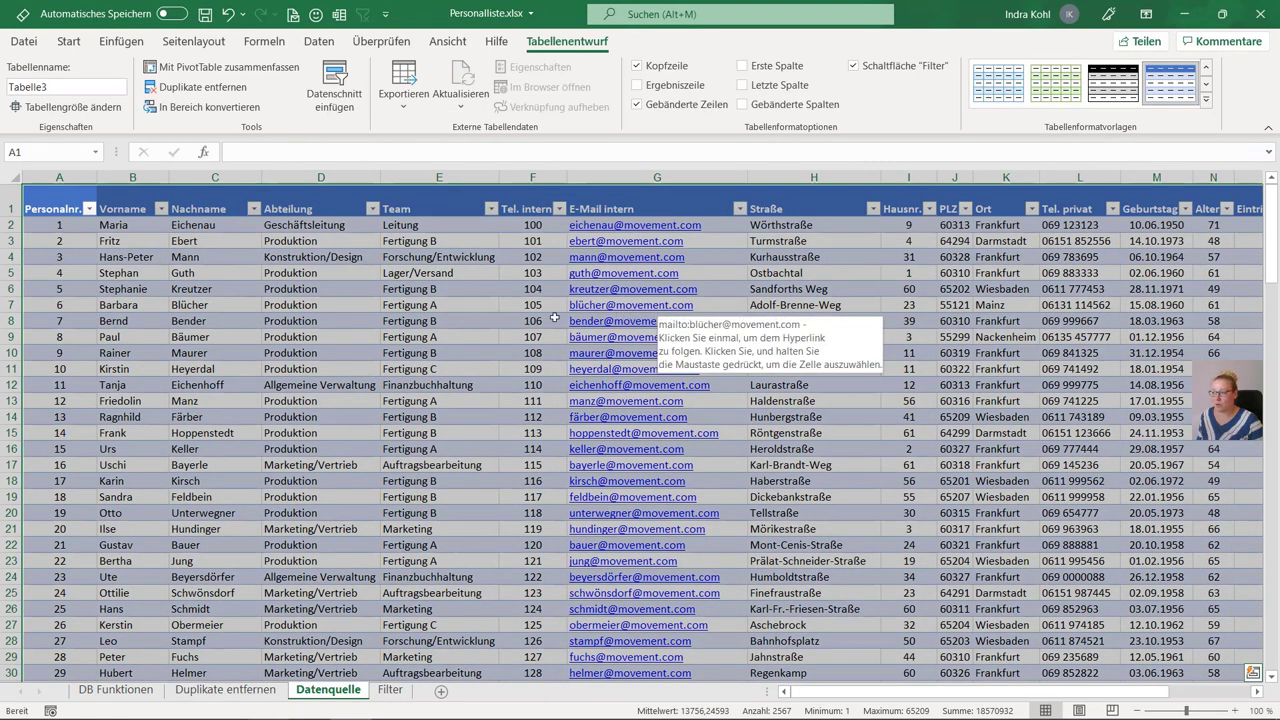
Rename table Tabelle3 to DQ and return to the Filter sheet.
click(484, 320)
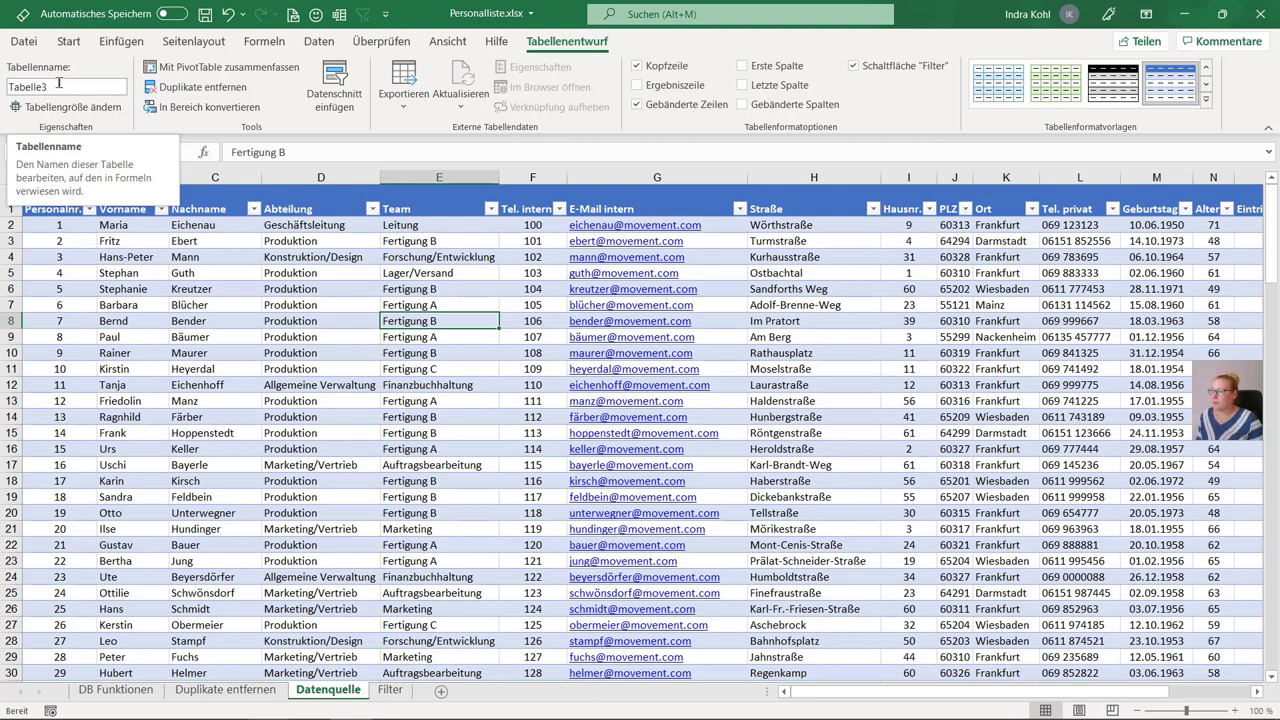
click(28, 86)
drag(28, 86, 114, 85)
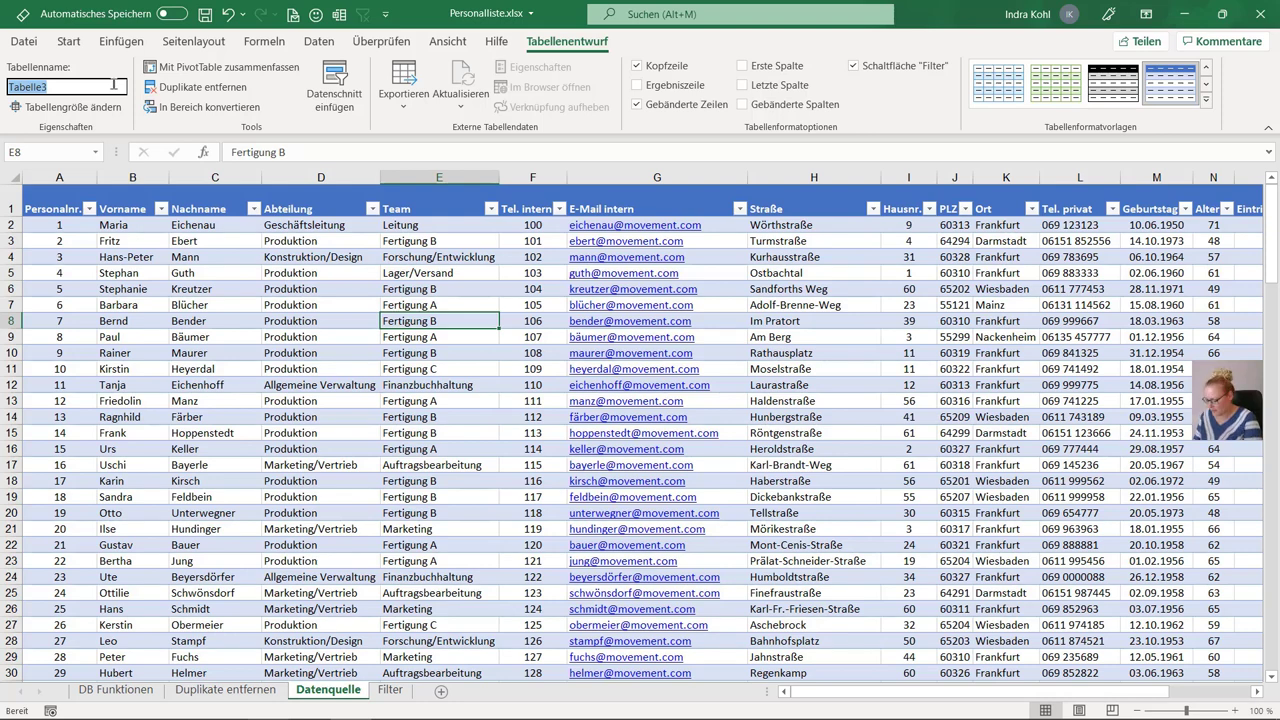
text(DQ)
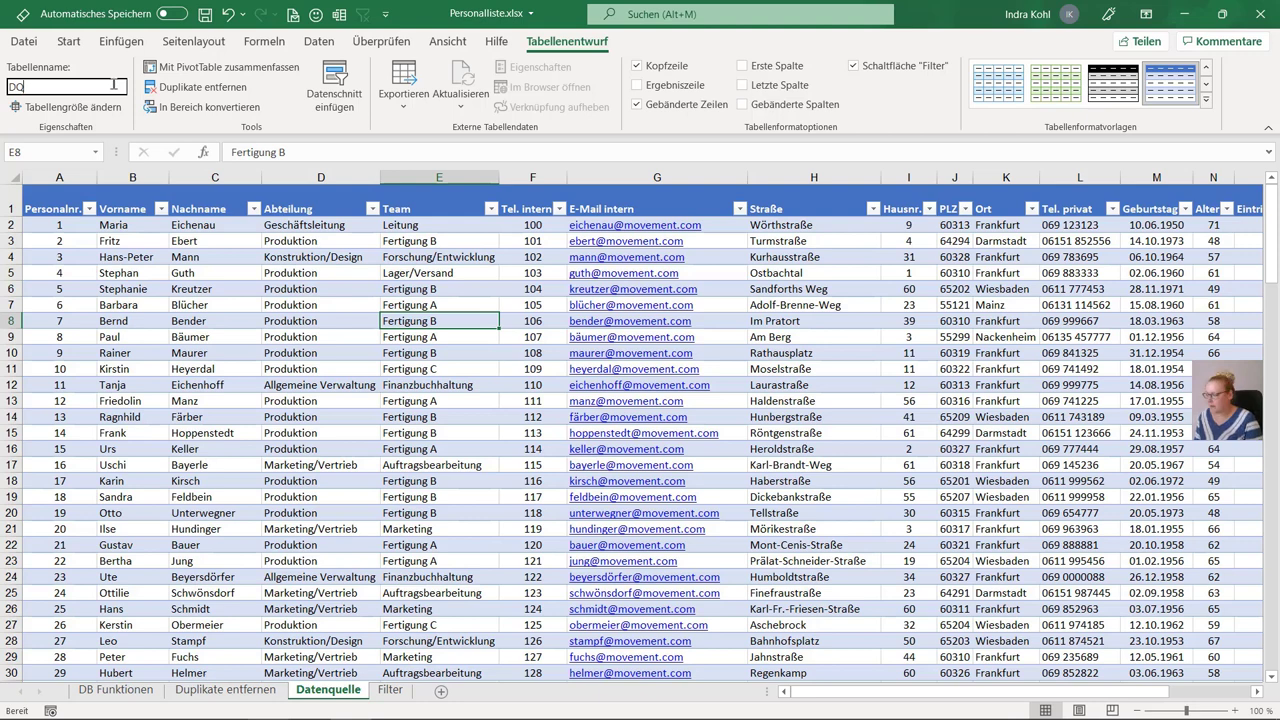
key(Return)
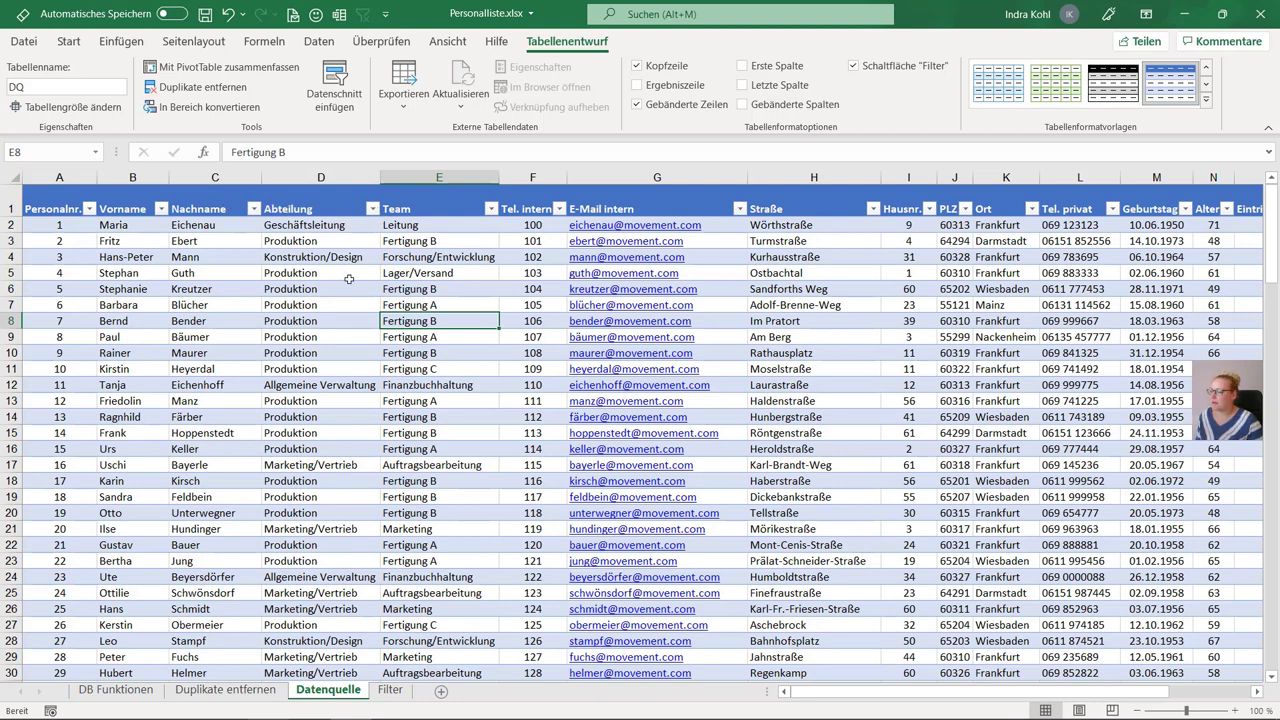
click(390, 690)
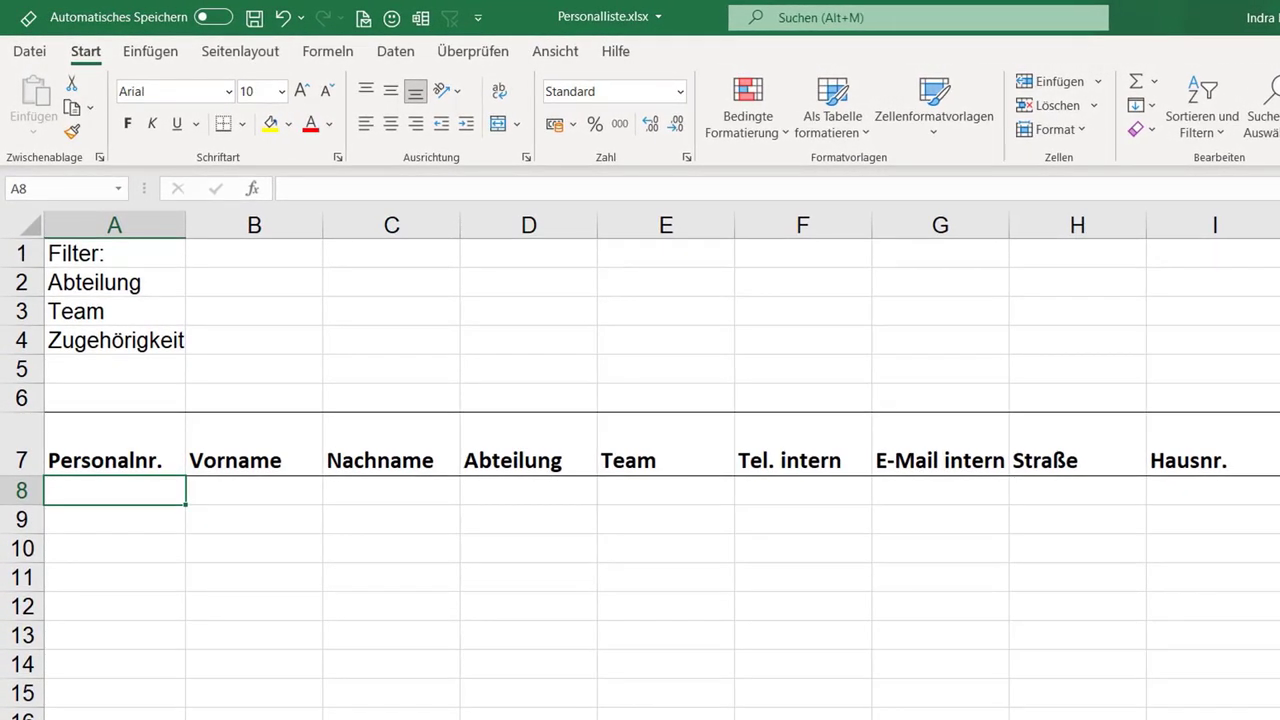
Enter =FILTER(DQ; in A8 using the FILTER and DQ autocomplete suggestions.
text(=)
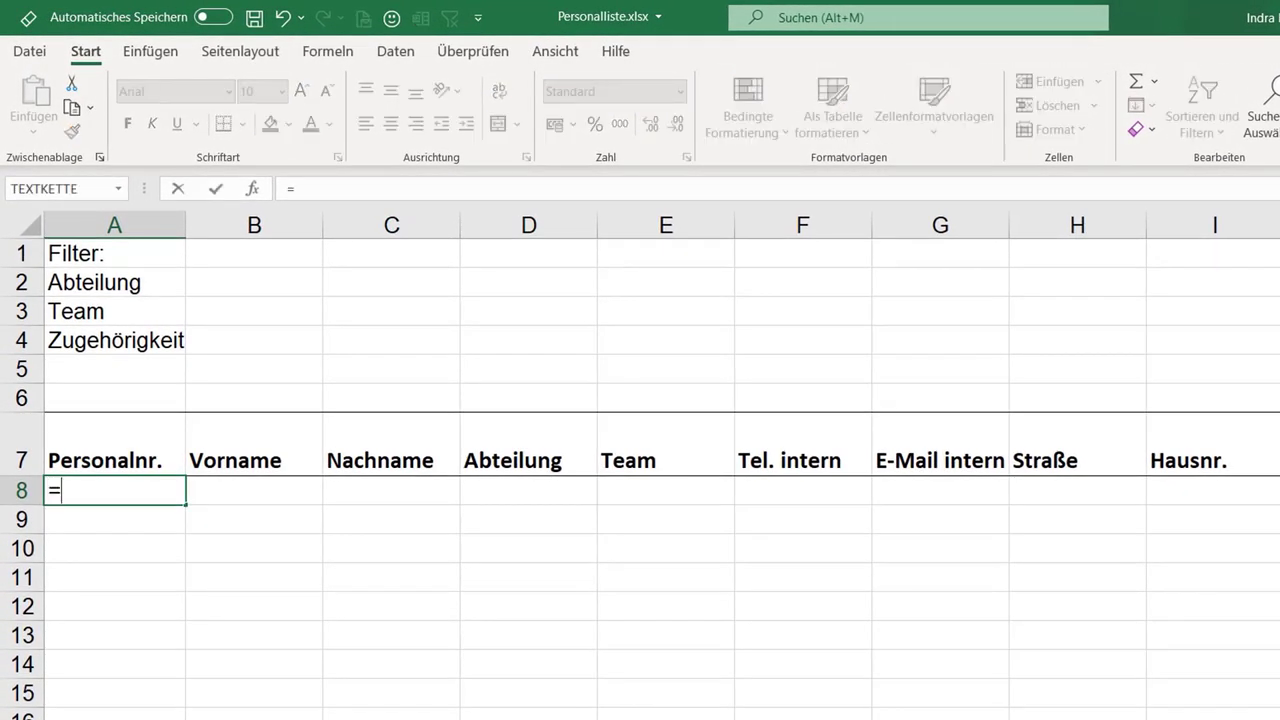
text(fi)
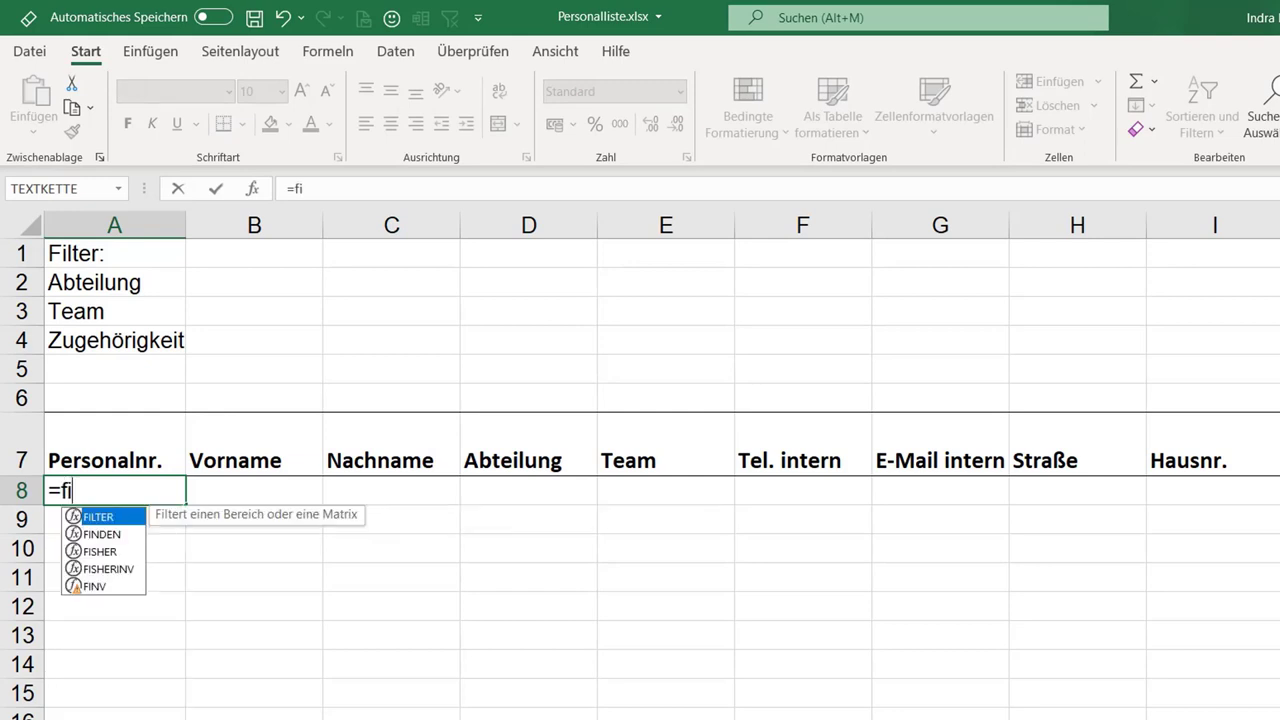
text(l)
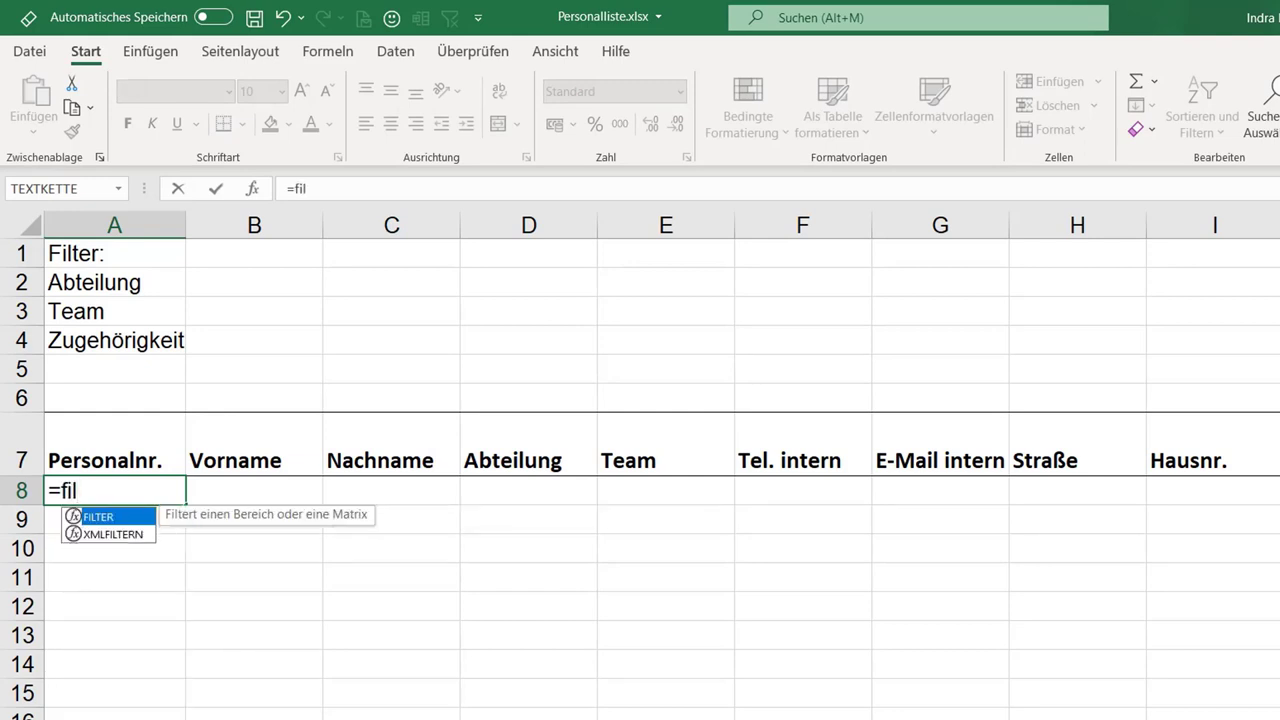
key(Tab)
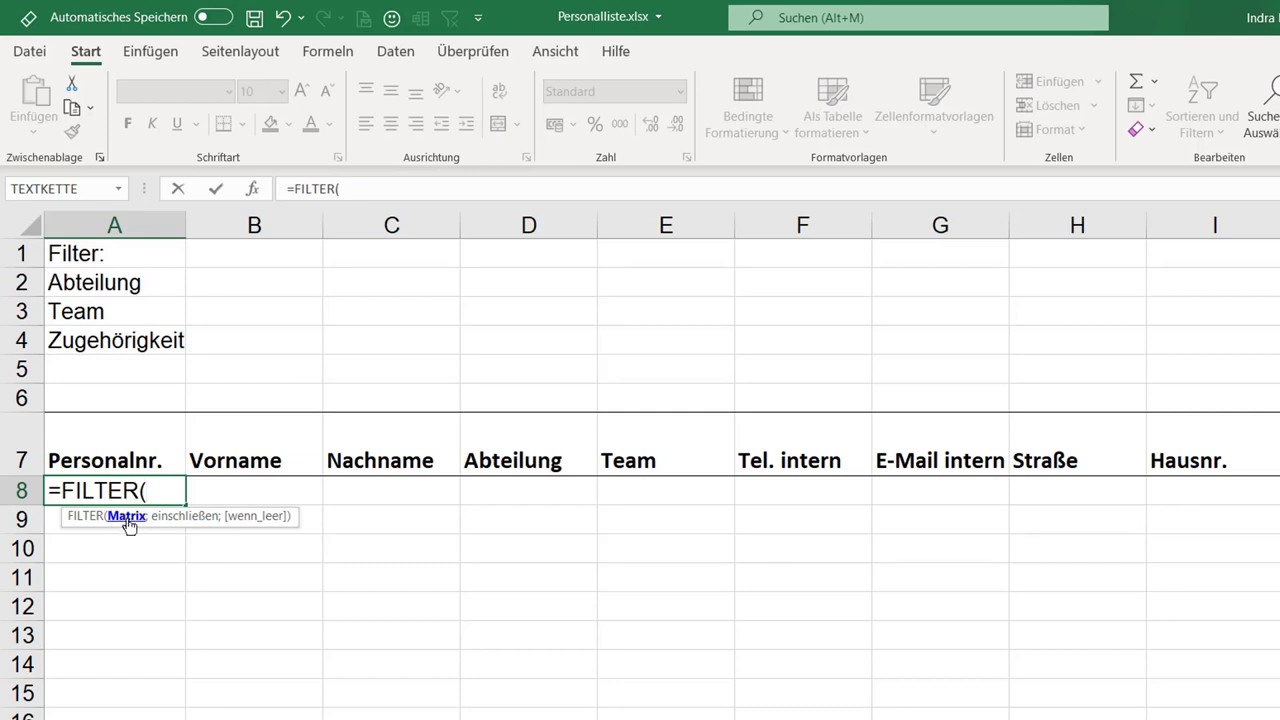
text(d)
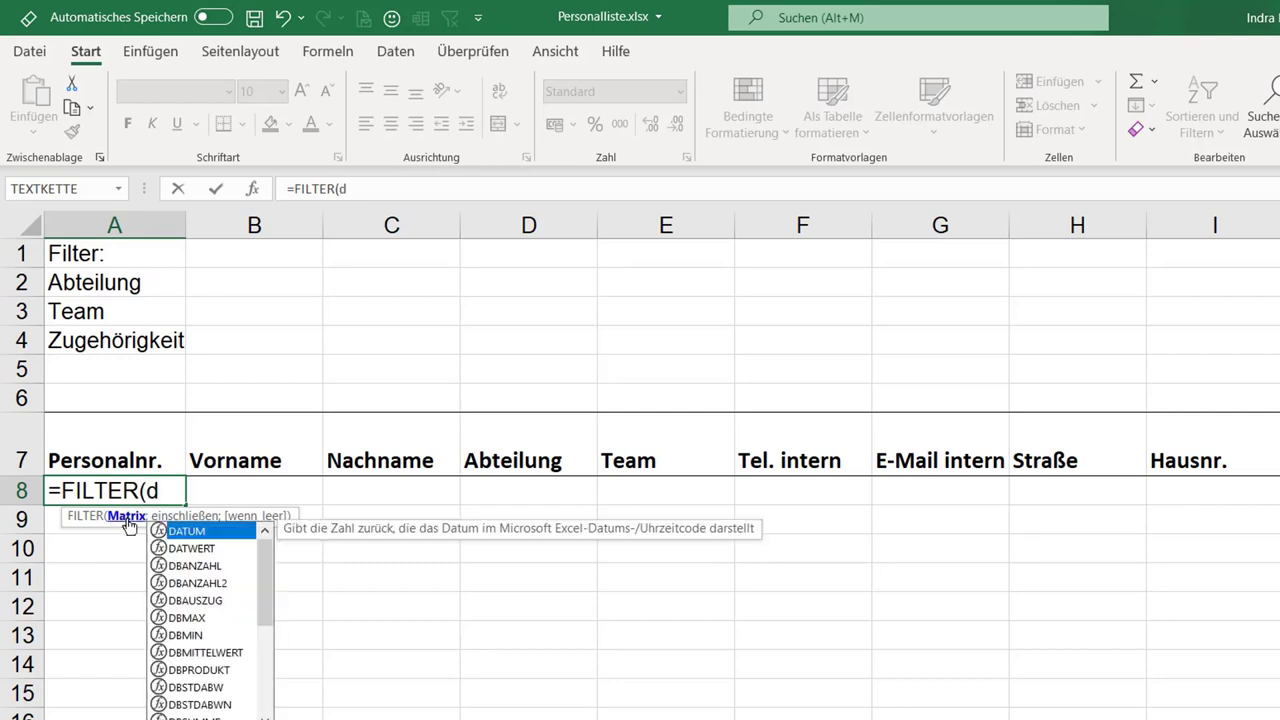
text(q)
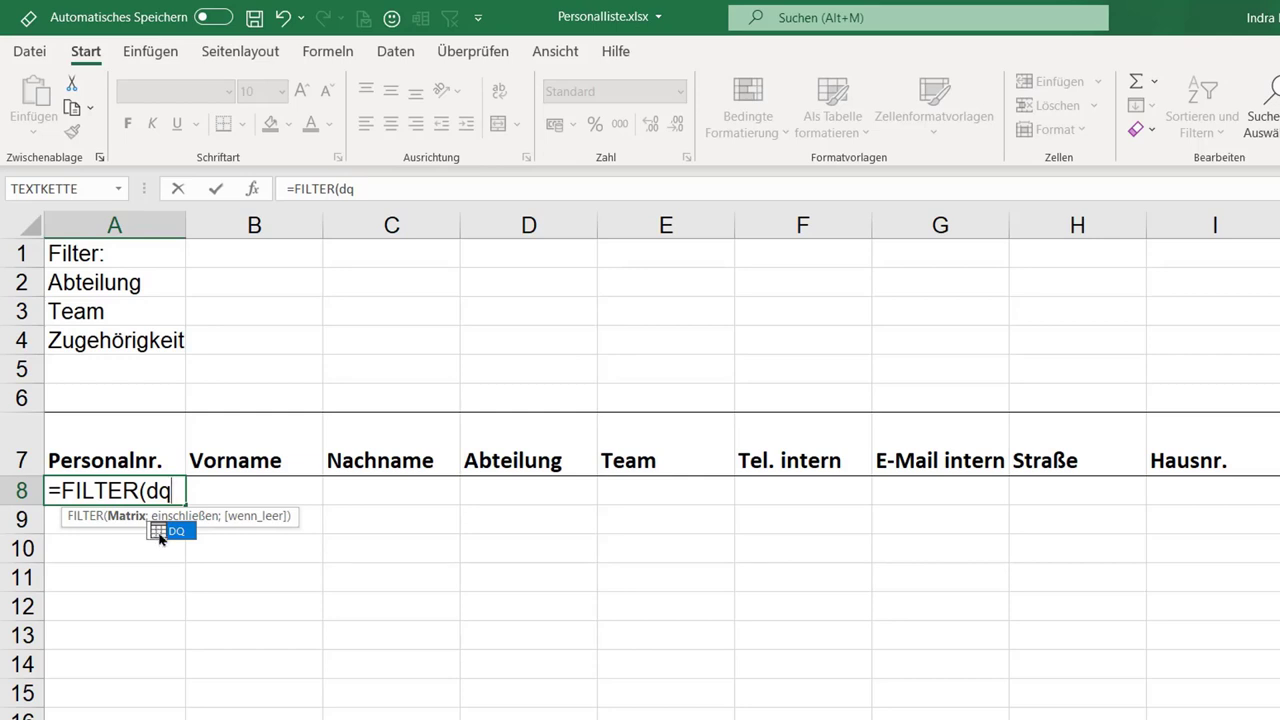
double_click(160, 533)
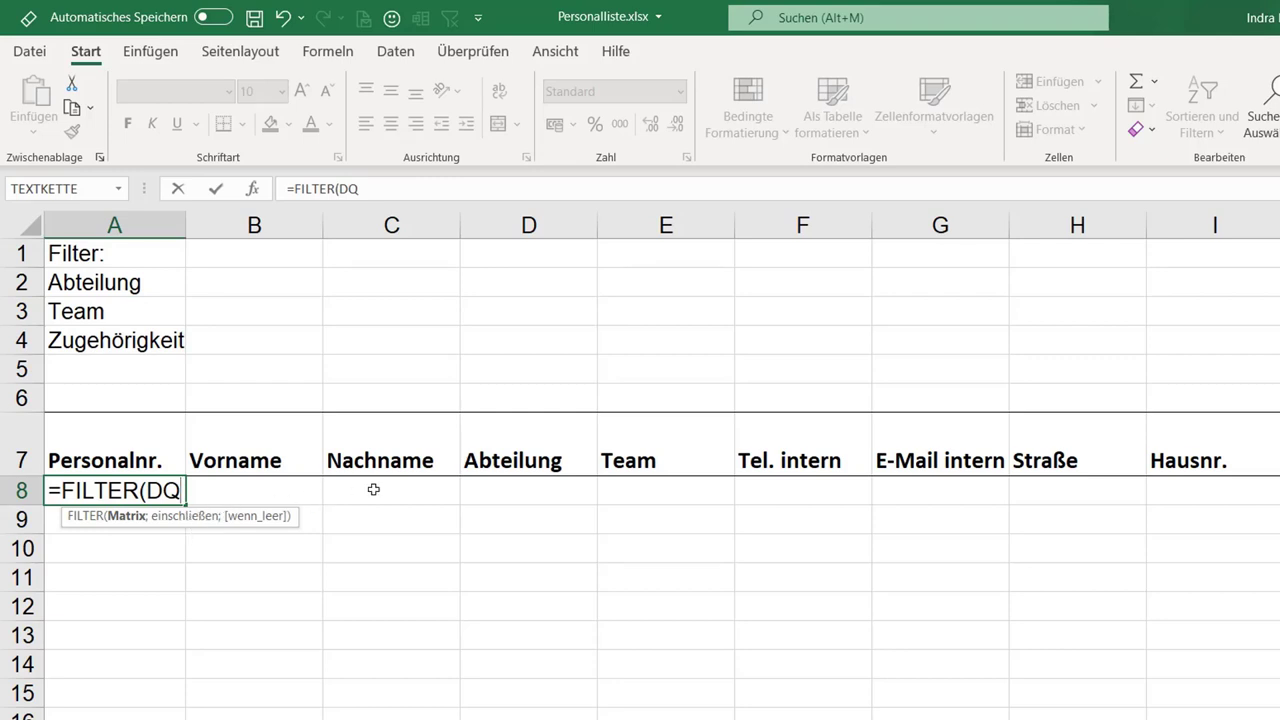
text(;)
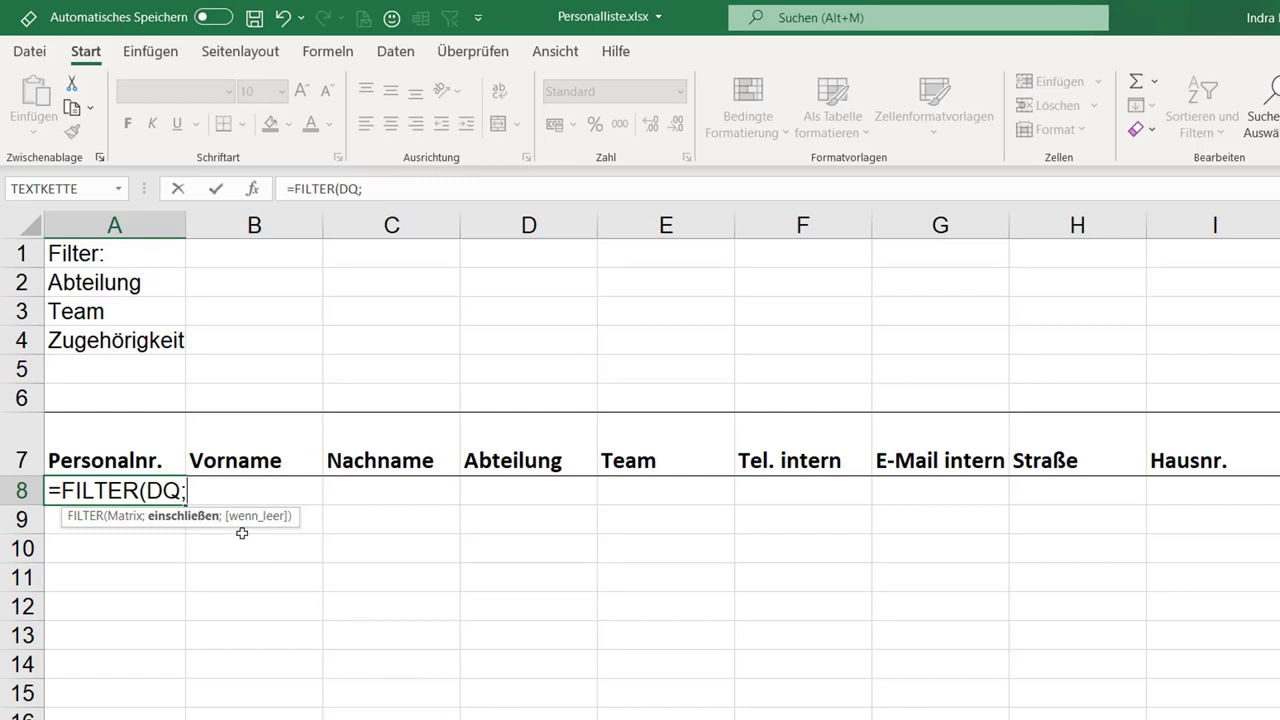
Add the condition DQ[Abteilung]= to the A8 formula.
text(dq)
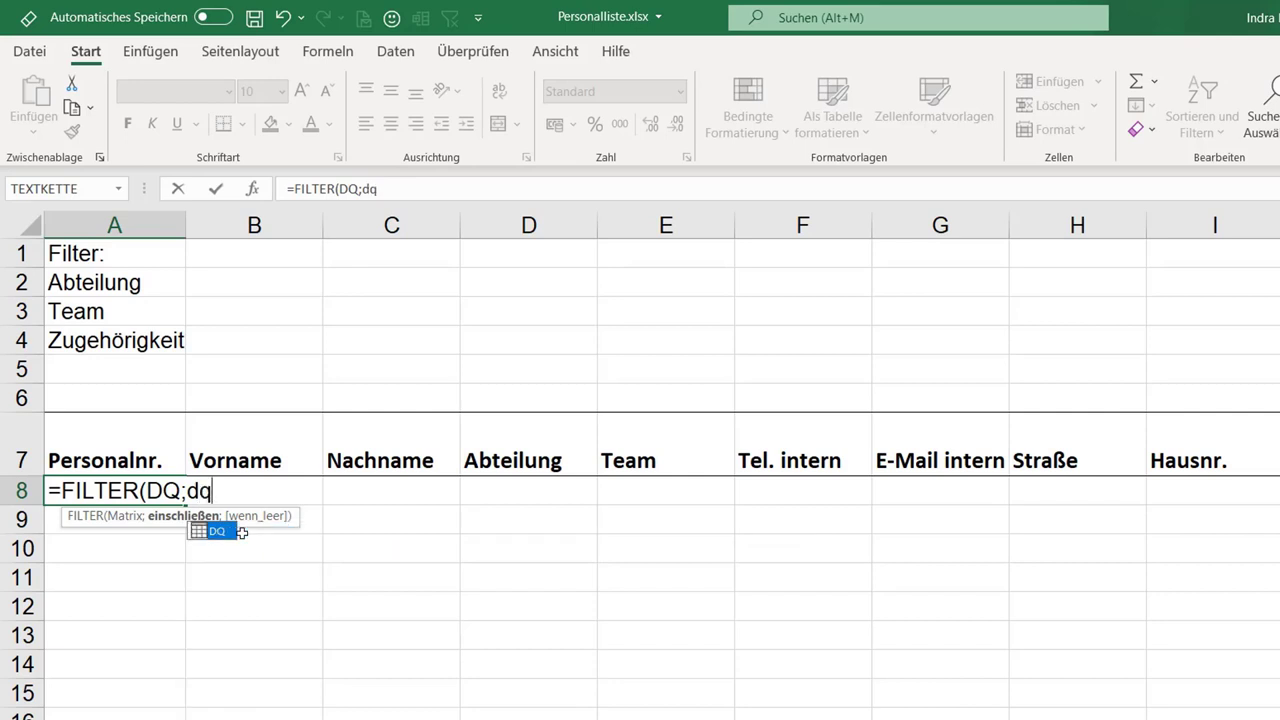
key(Tab)
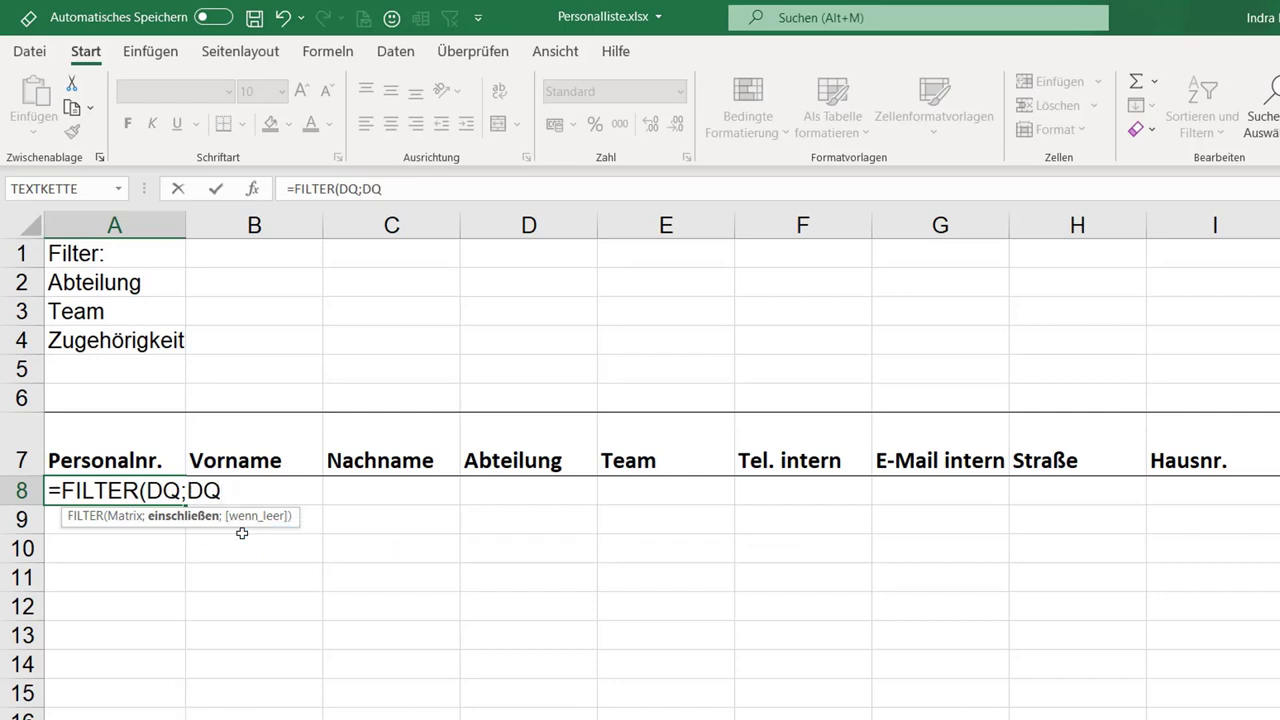
text([)
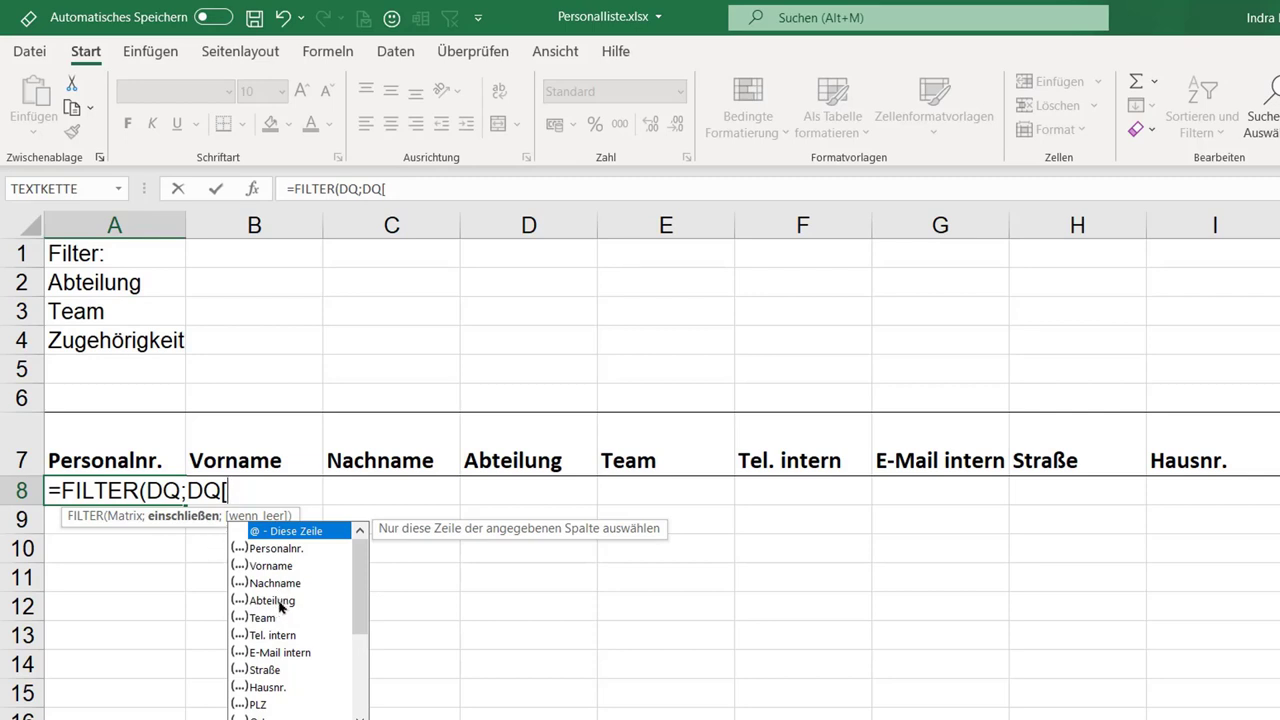
double_click(280, 602)
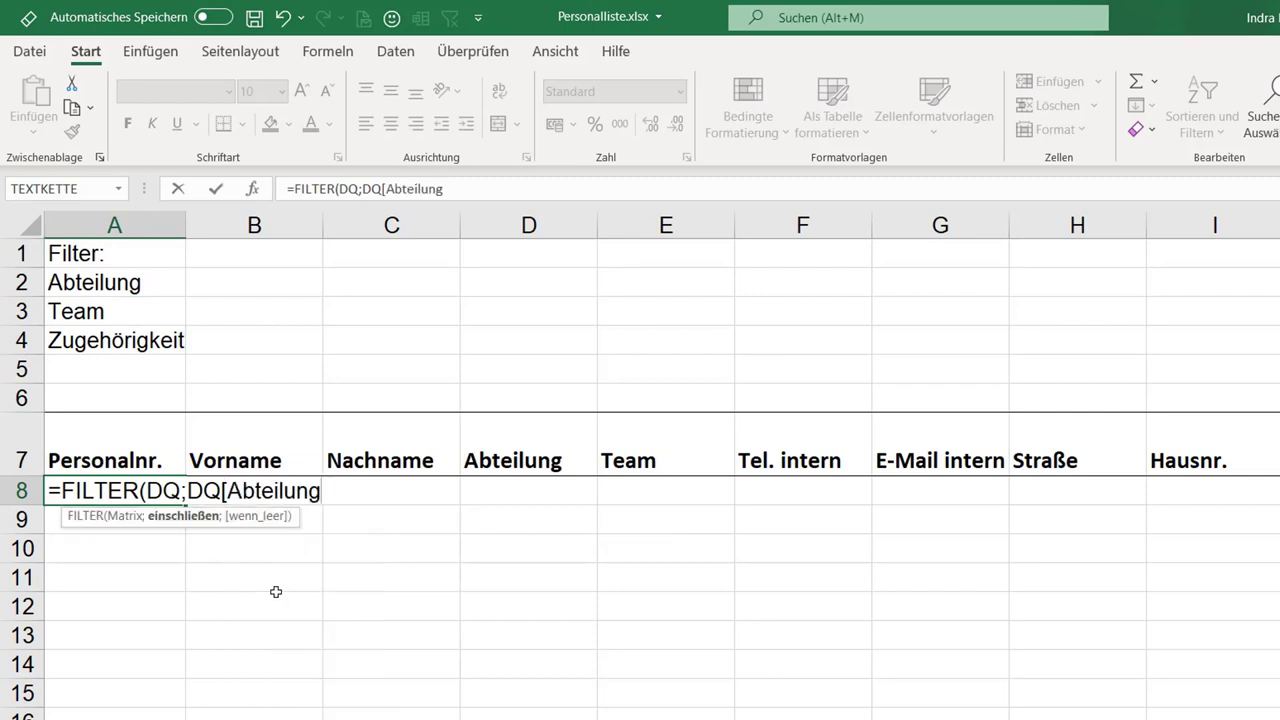
text(]=)
Type "Produktion" as the comparison value, then start deleting it again.
text(")
text(Produk)
key(BackSpace)
text(uk)
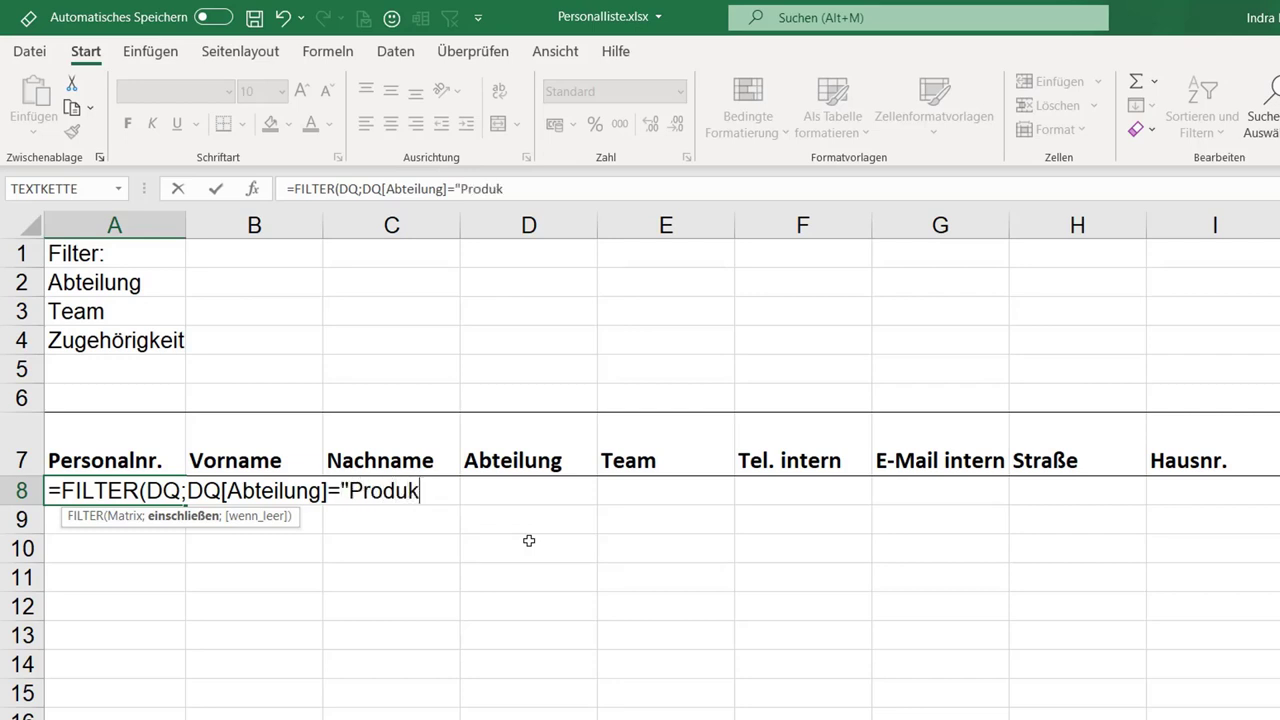
text(tion")
key(BackSpace)
key(BackSpace)
key(BackSpace)
key(BackSpace)
key(BackSpace)
key(BackSpace)
key(BackSpace)
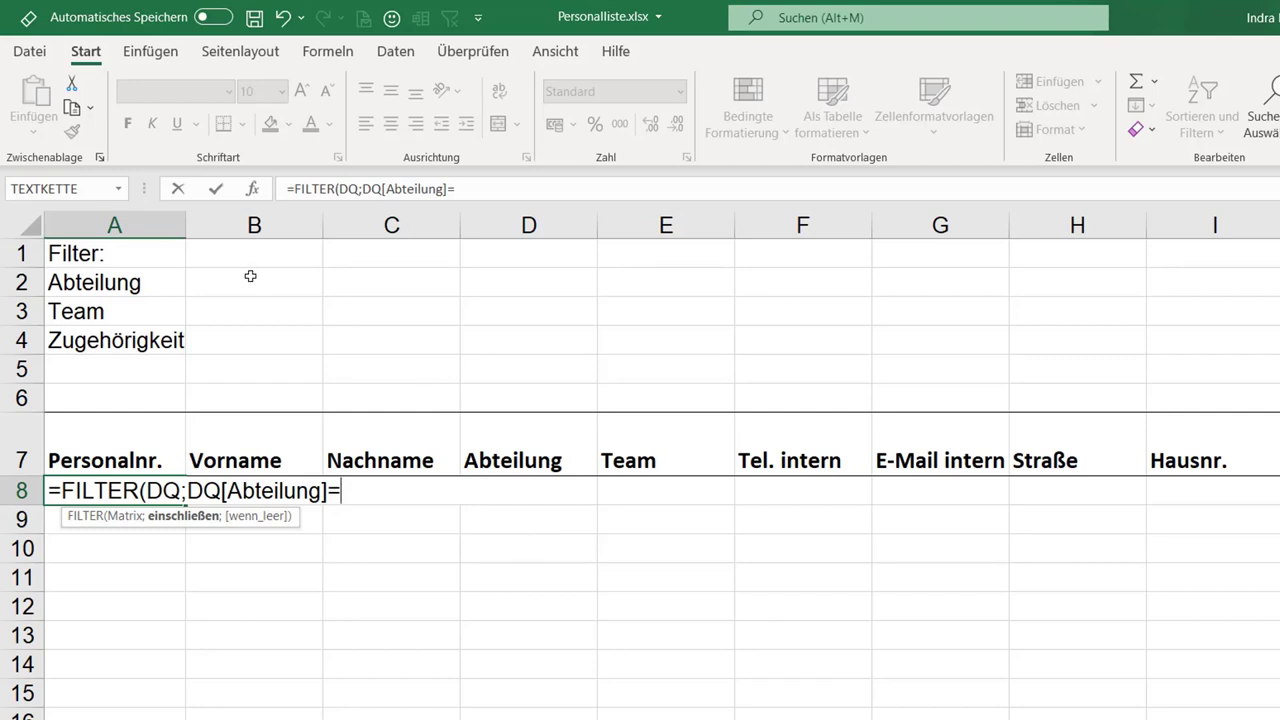
Complete A8 as =FILTER(DQ;DQ[Abteilung]=B2) and commit it.
click(250, 276)
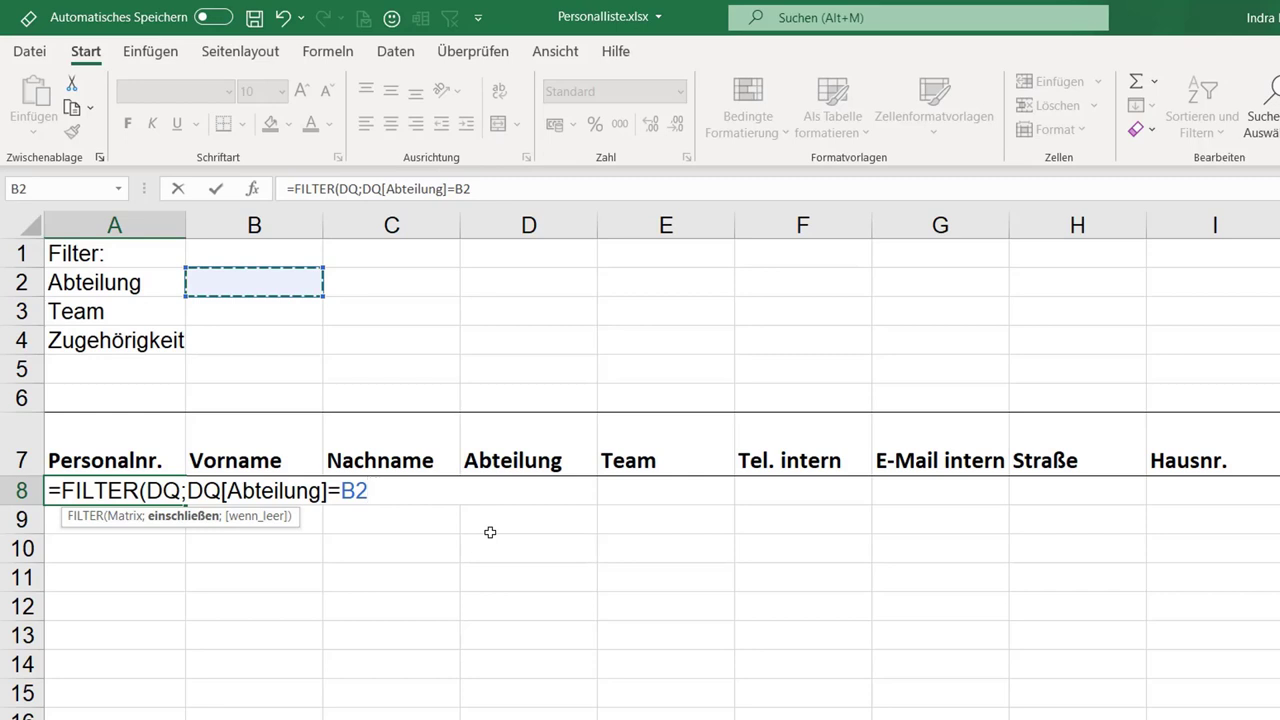
text())
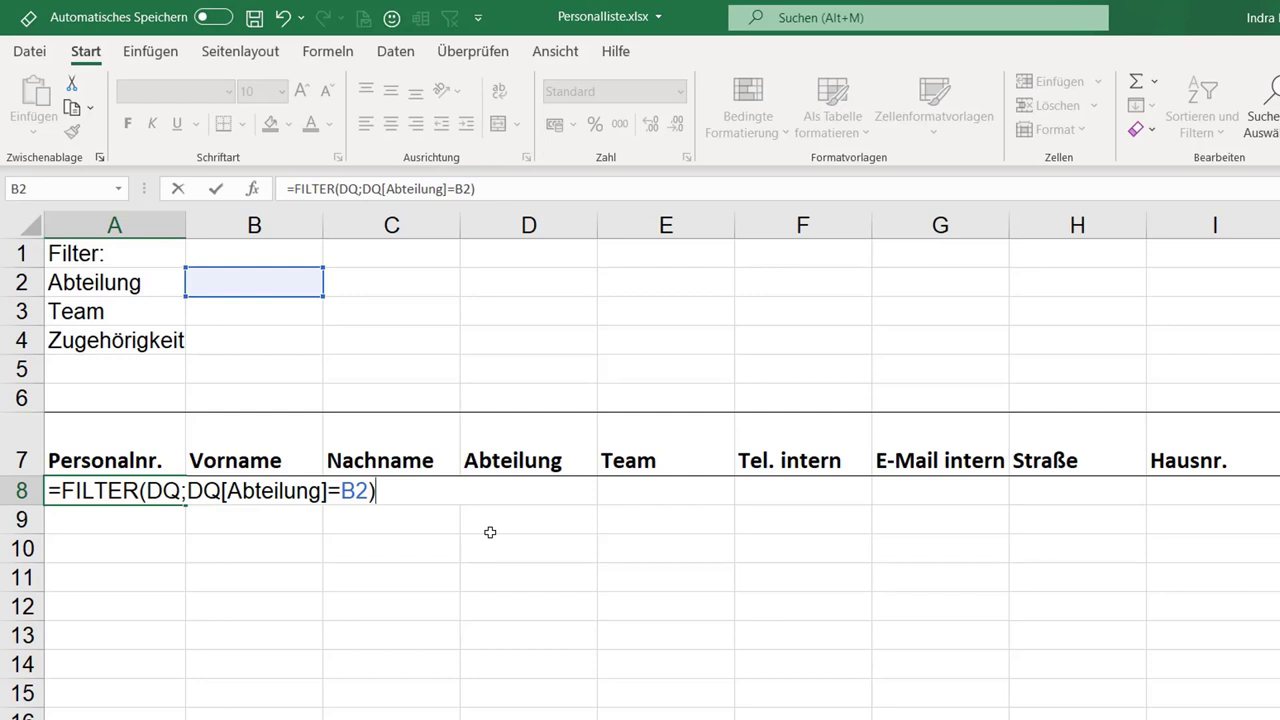
key(Return)
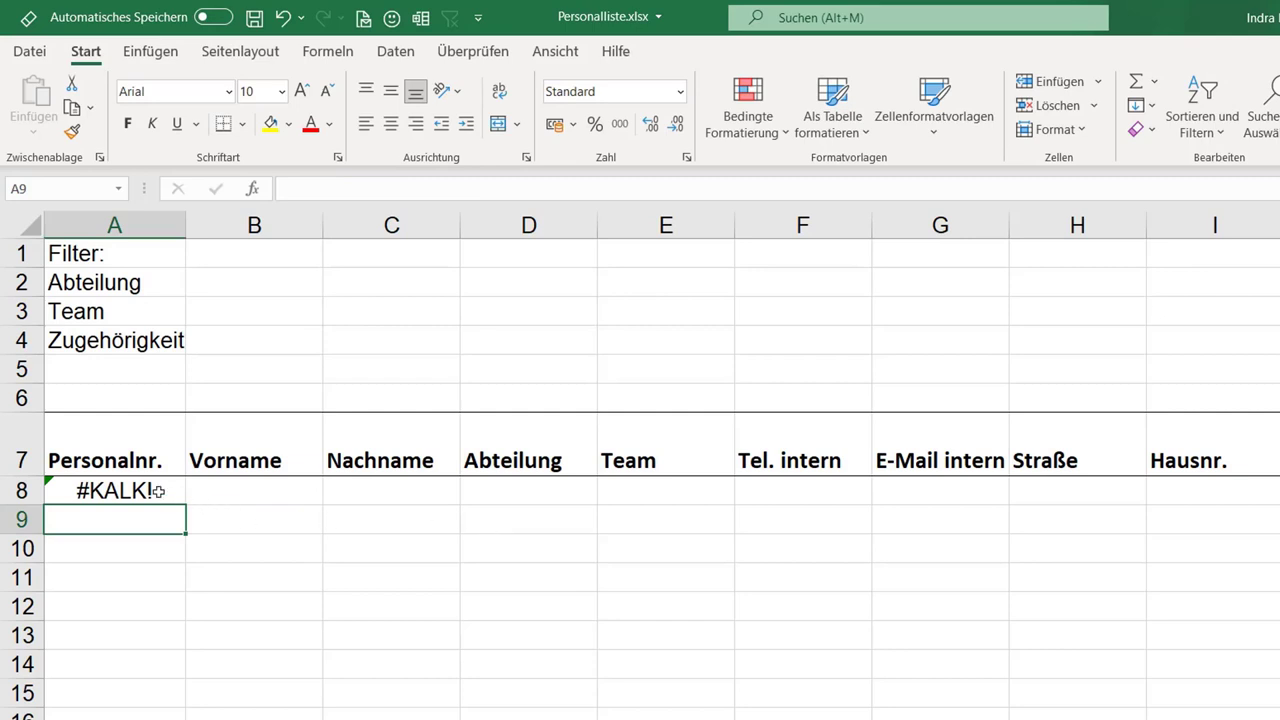
Enter Produktion in B2 so the list fills with production employees.
click(257, 290)
text(P)
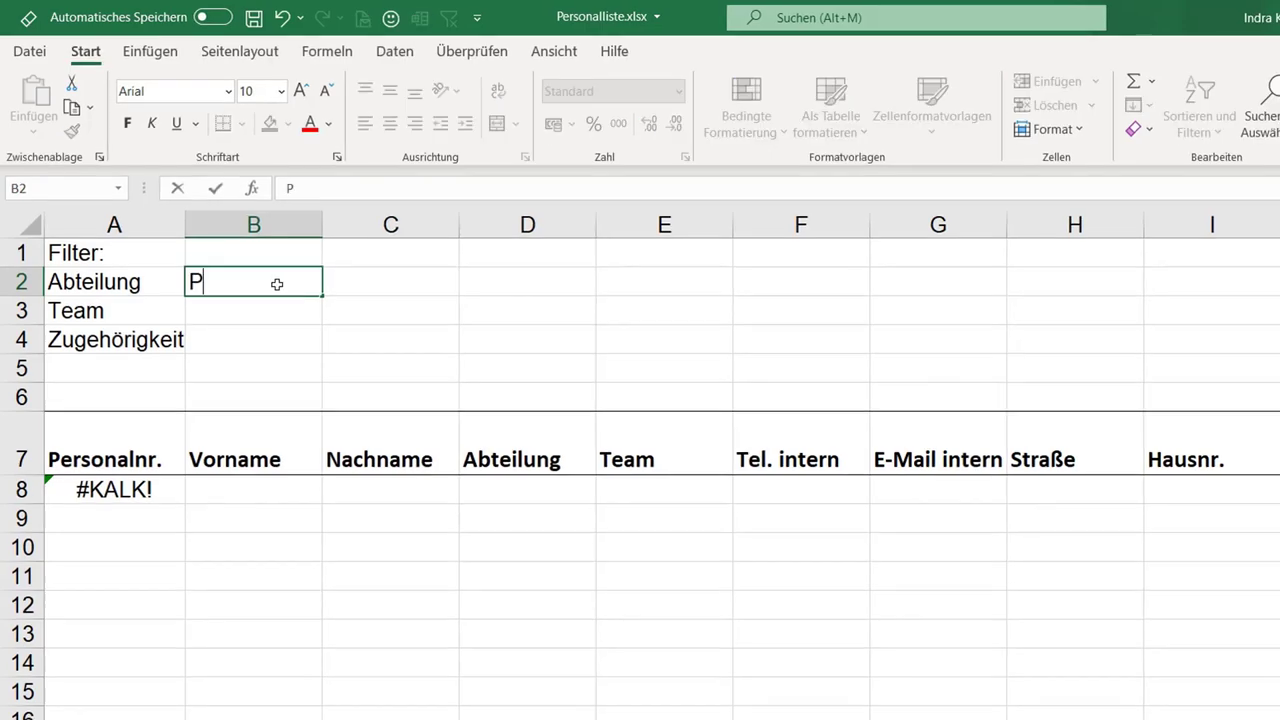
text(roduk)
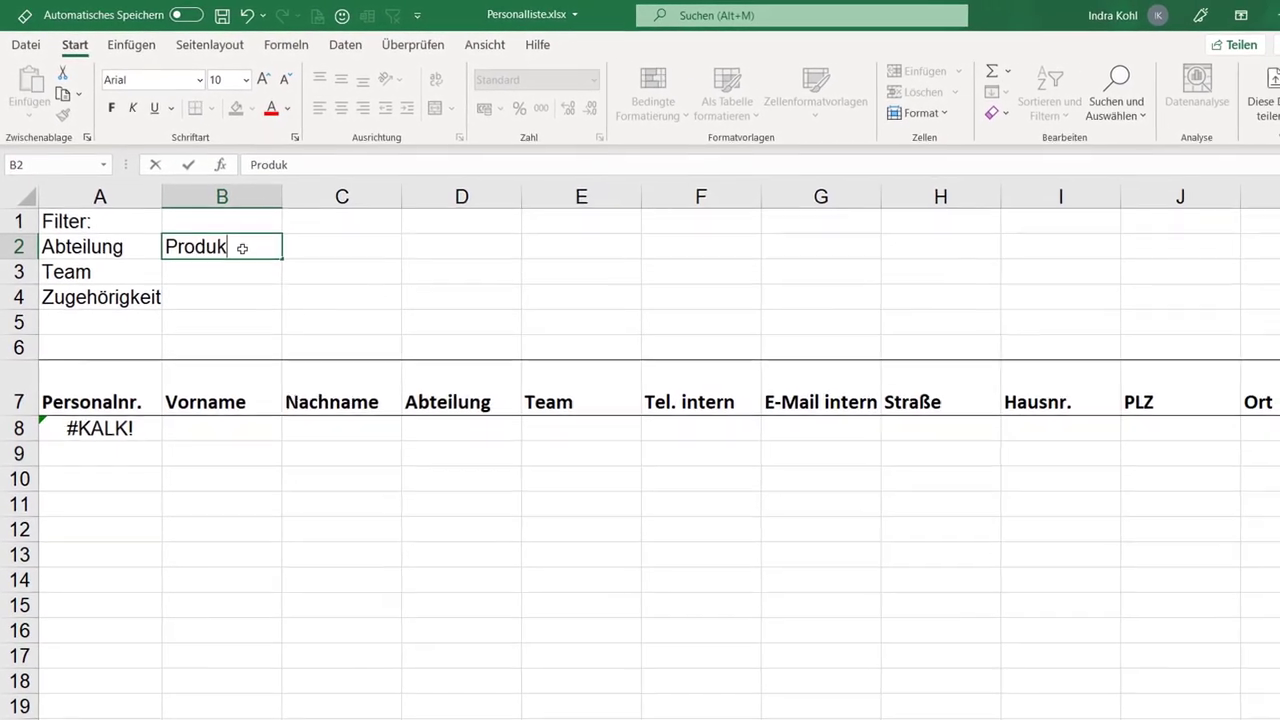
text(tion)
key(Return)
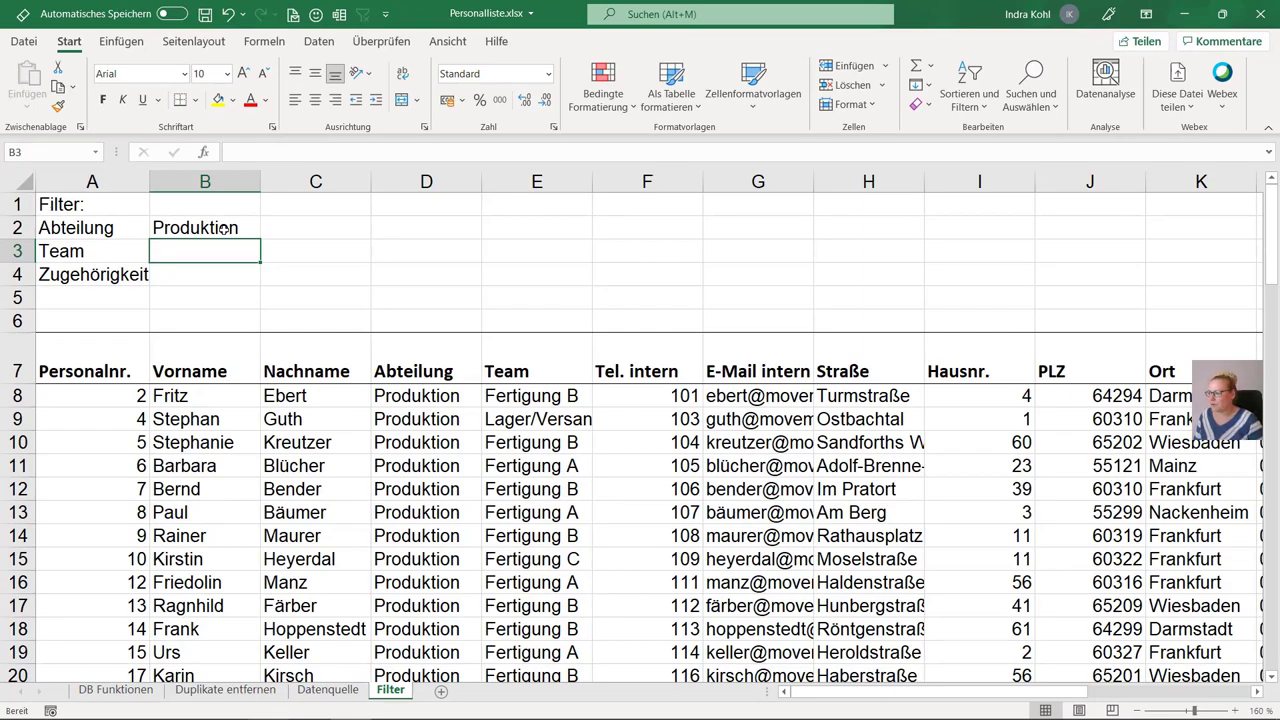
scroll(443, 449, down, 6)
scroll(443, 449, down, 6)
scroll(445, 446, down, 9)
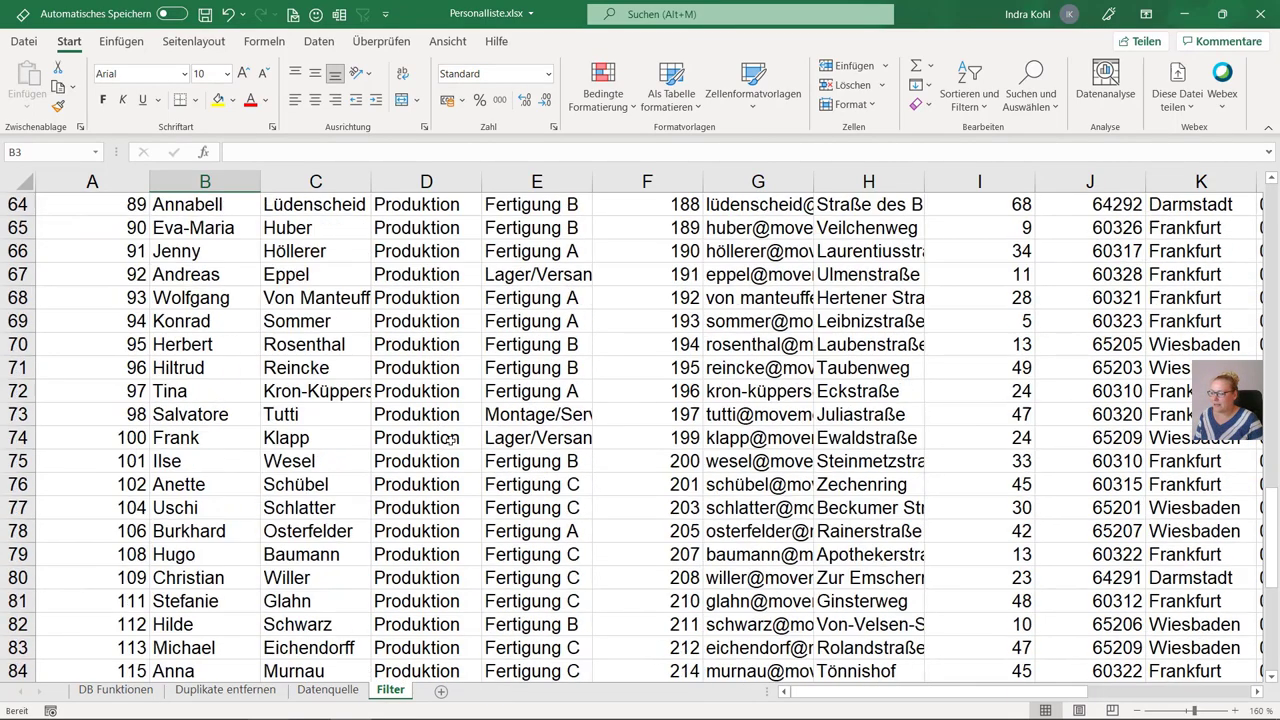
scroll(448, 443, down, 6)
scroll(453, 437, down, 6)
scroll(453, 437, up, 2)
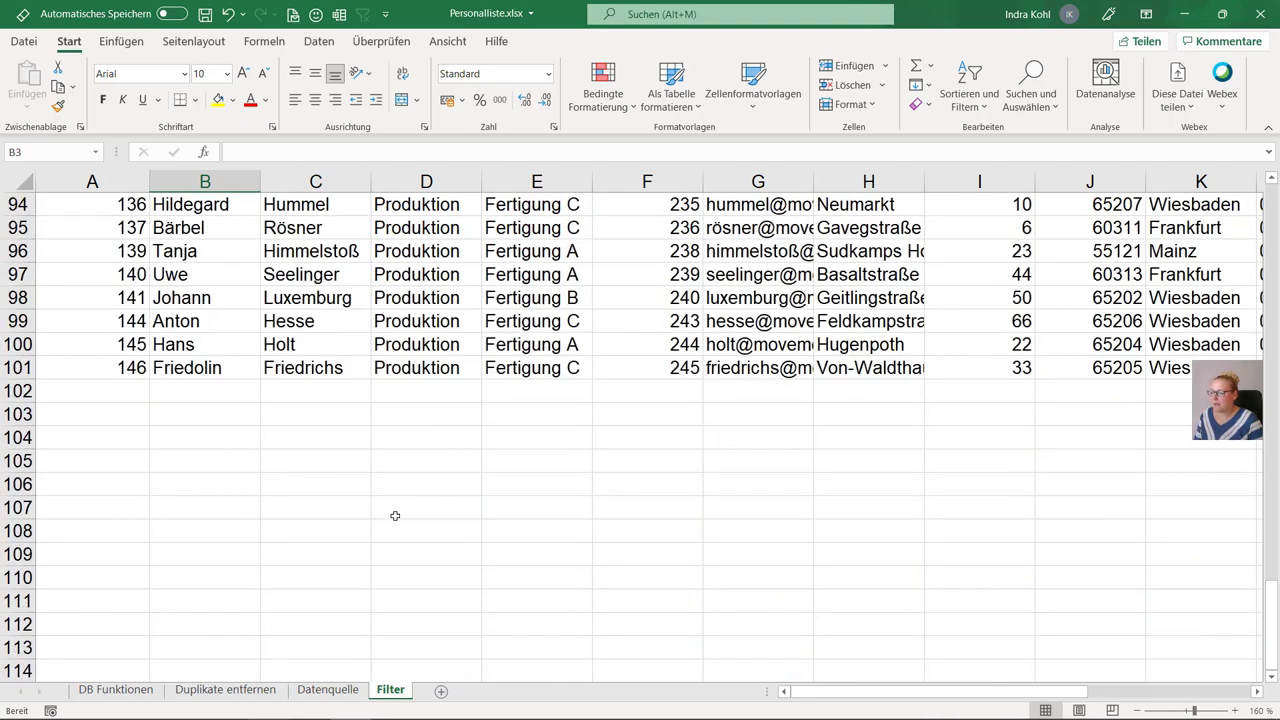
click(340, 690)
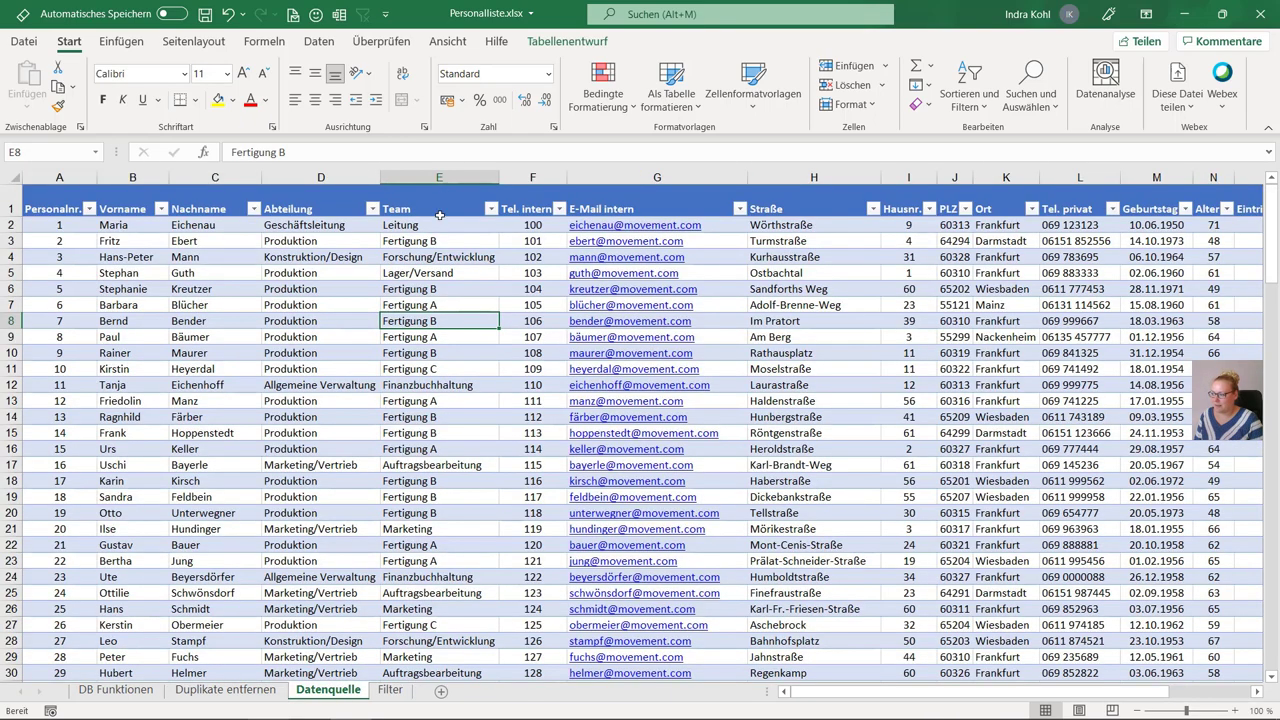
scroll(440, 461, down, 6)
scroll(443, 461, down, 10)
scroll(443, 459, up, 3)
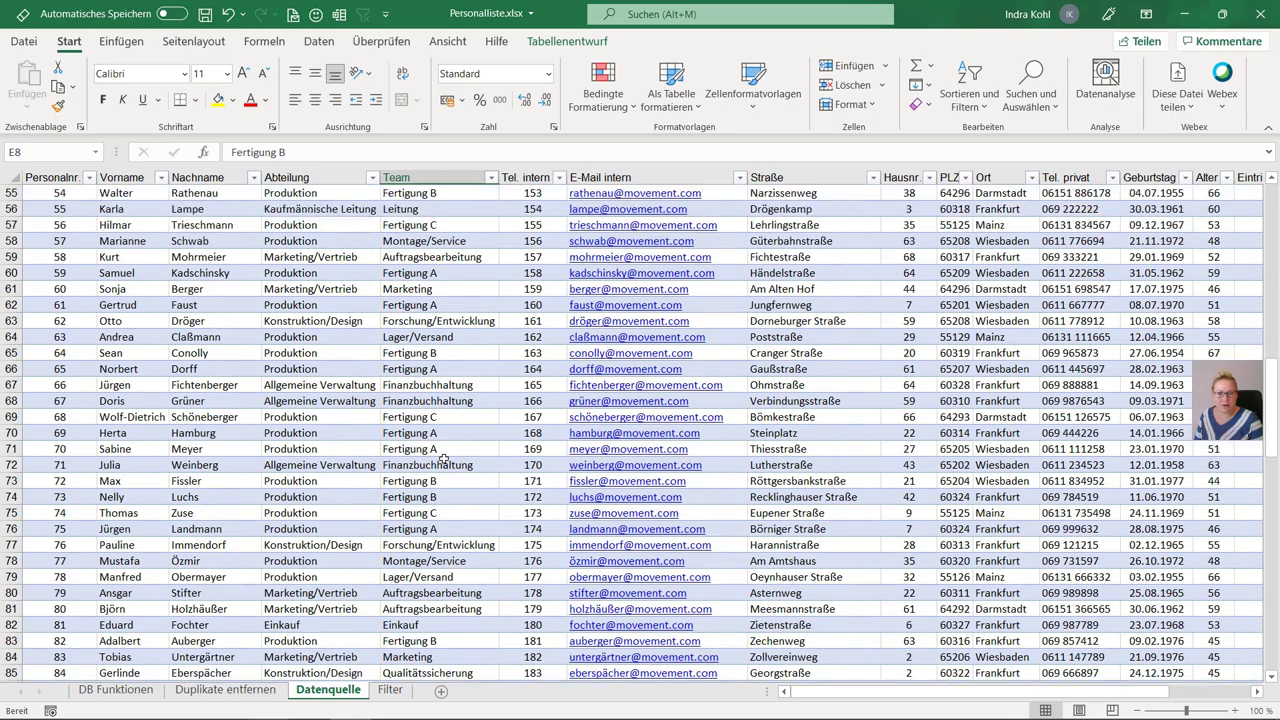
scroll(443, 458, up, 6)
scroll(443, 456, up, 6)
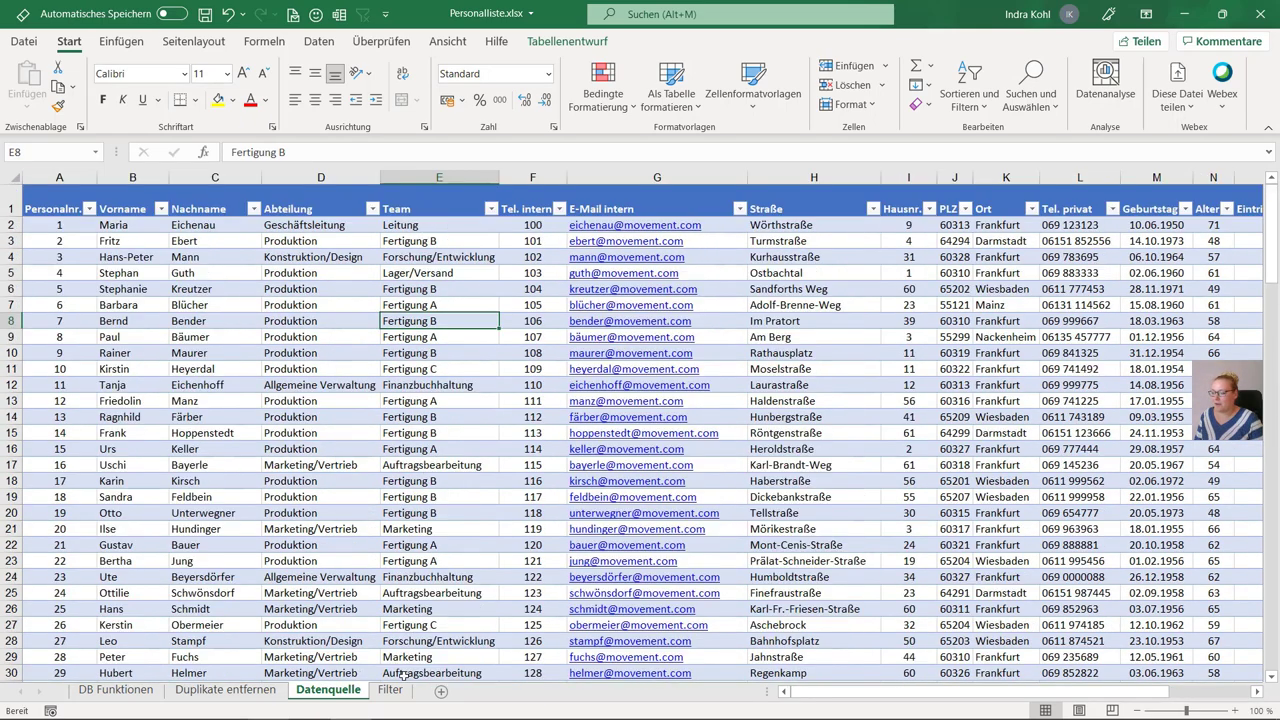
click(401, 692)
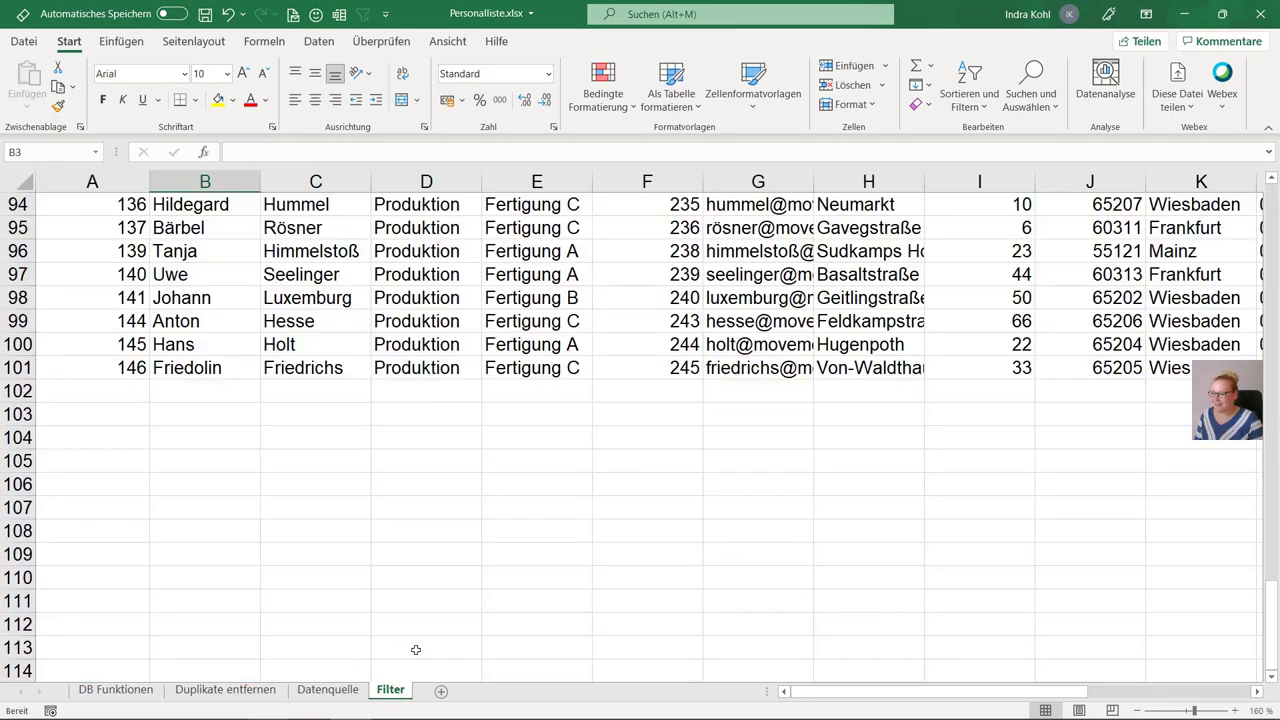
scroll(414, 654, up, 1)
scroll(399, 664, up, 1)
scroll(392, 560, up, 15)
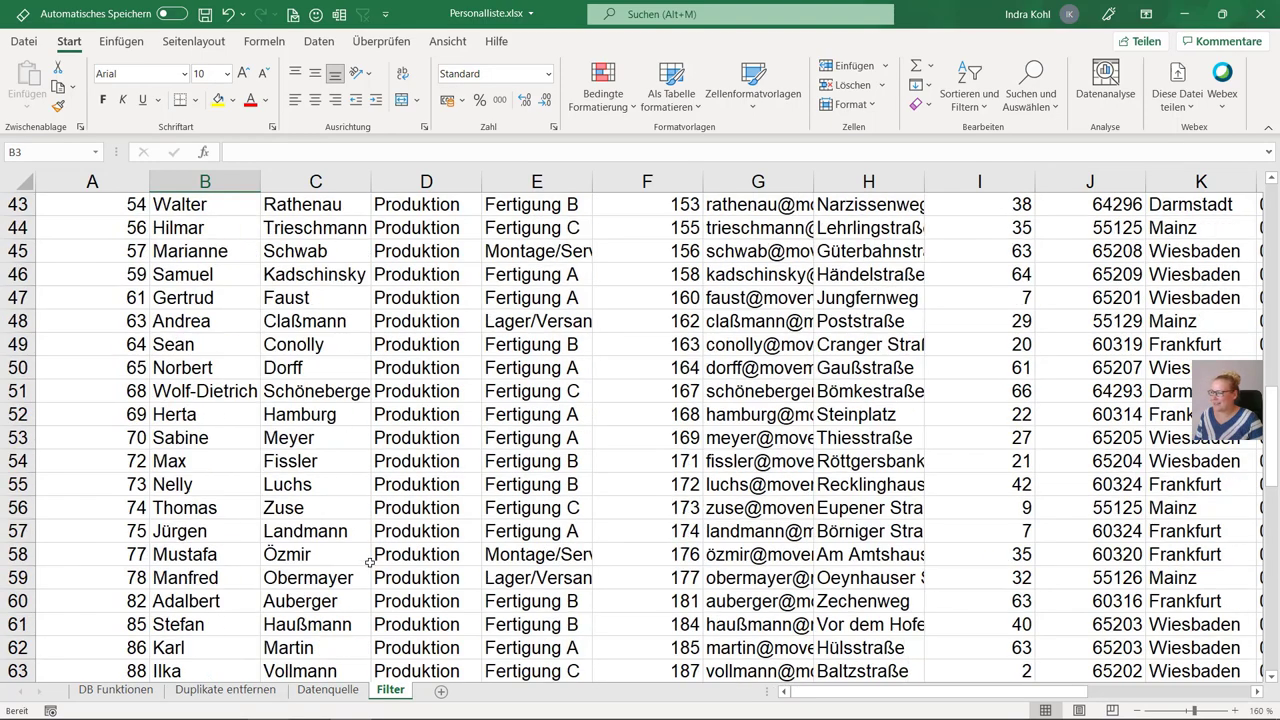
scroll(390, 557, up, 6)
scroll(390, 557, up, 8)
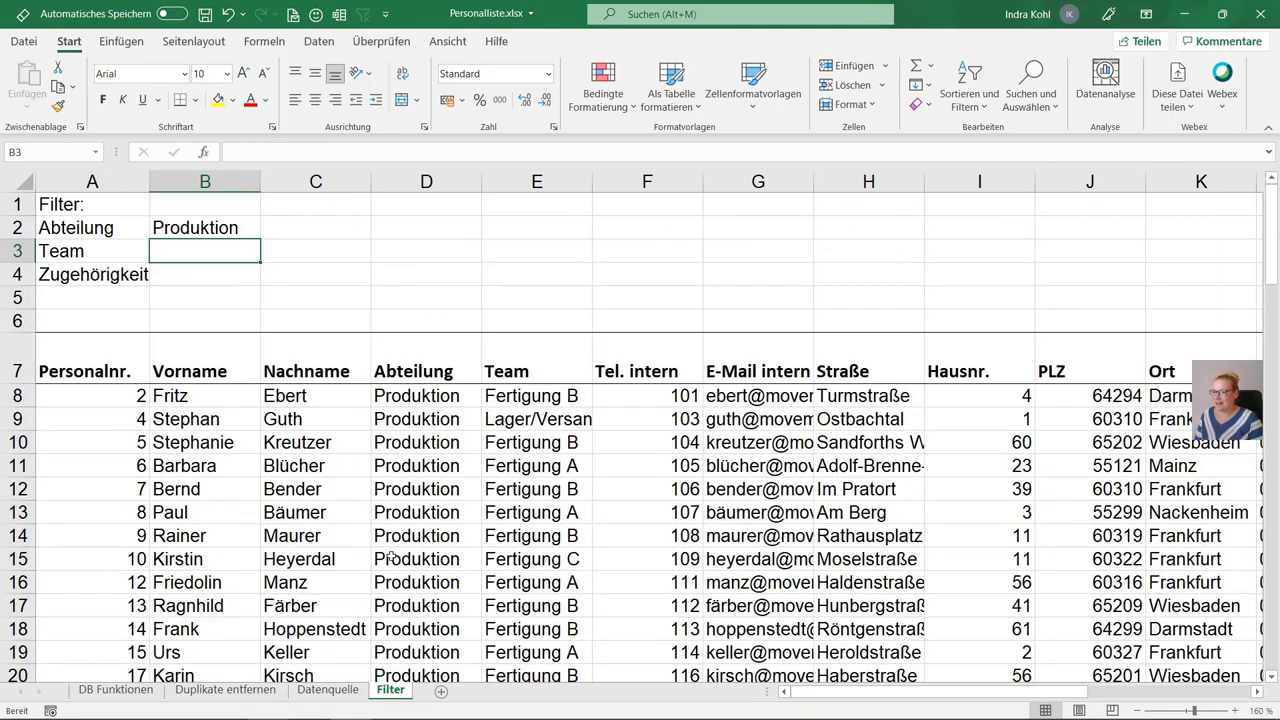
click(207, 231)
text(E)
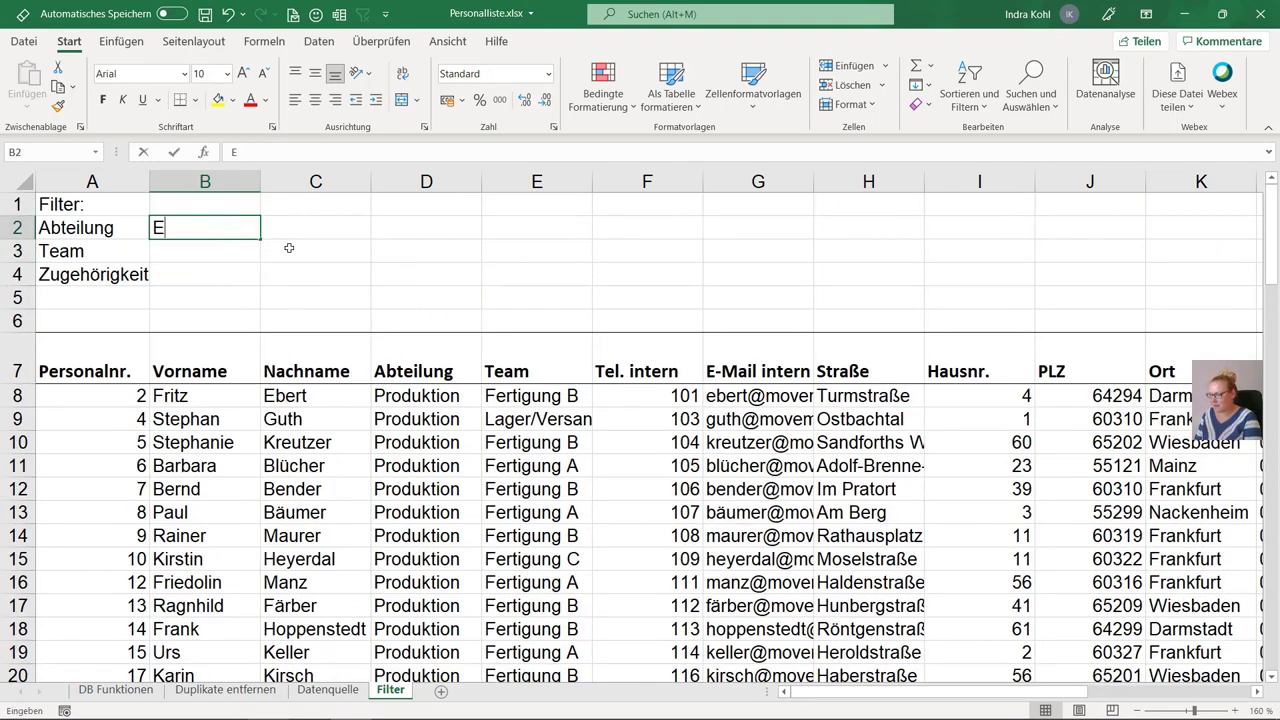
text(inkauf)
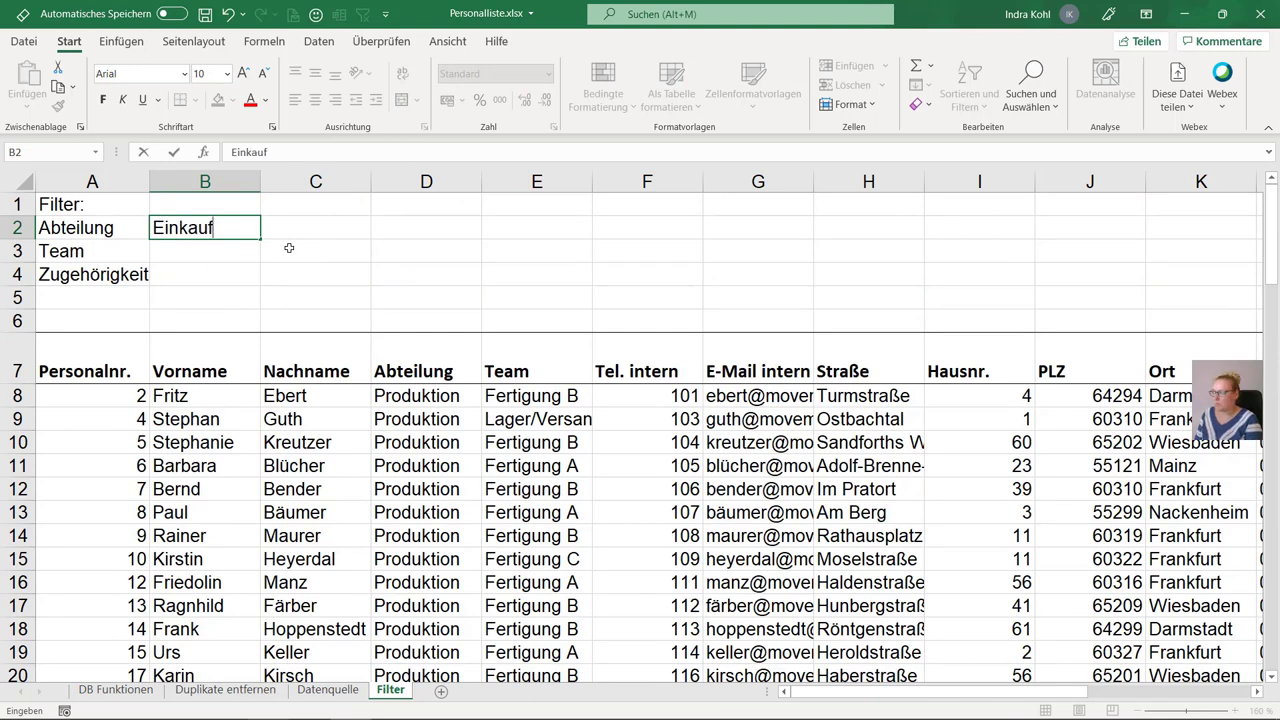
key(Return)
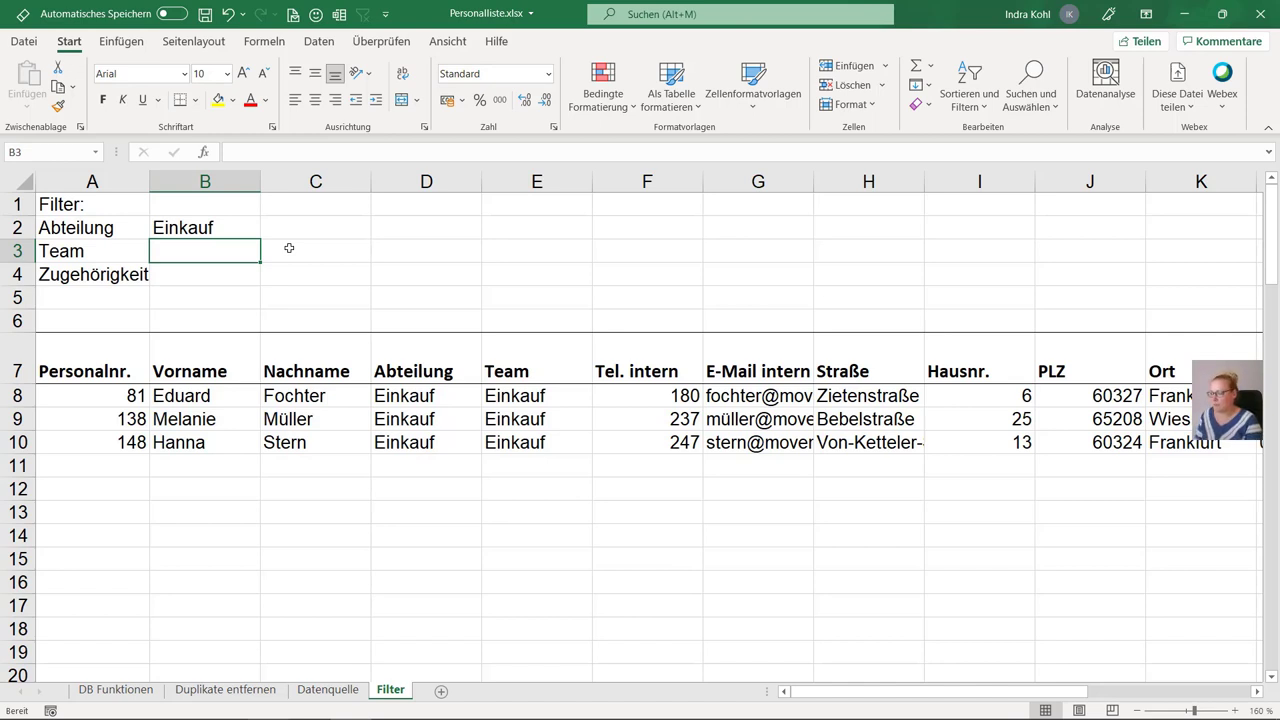
key(ctrl+z)
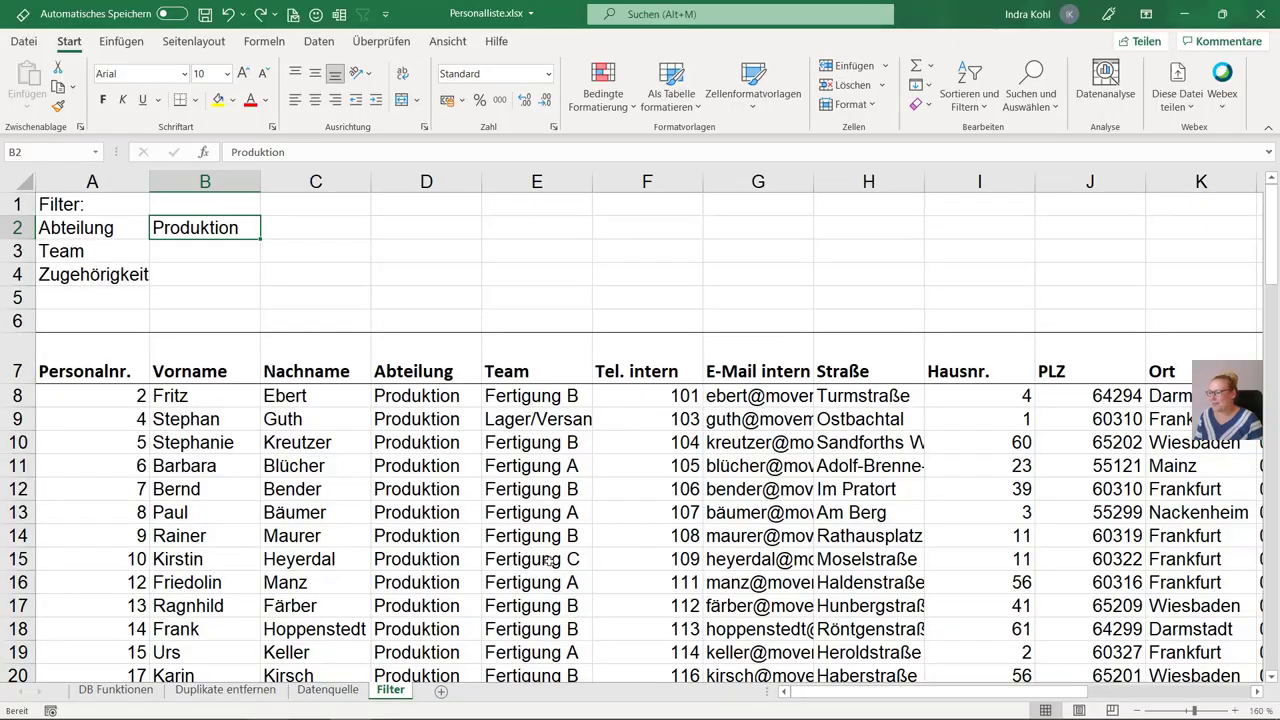
Enter Fertigung B in B3 as the team criterion.
click(253, 250)
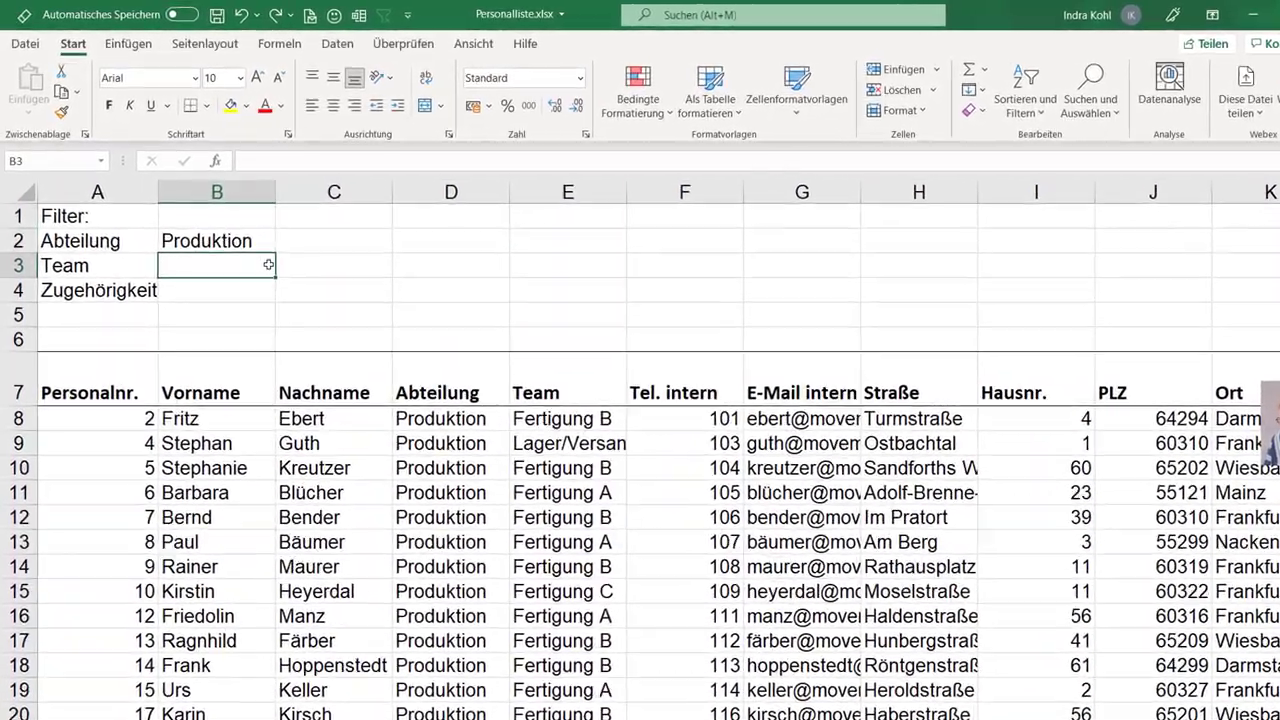
text(Fertigung)
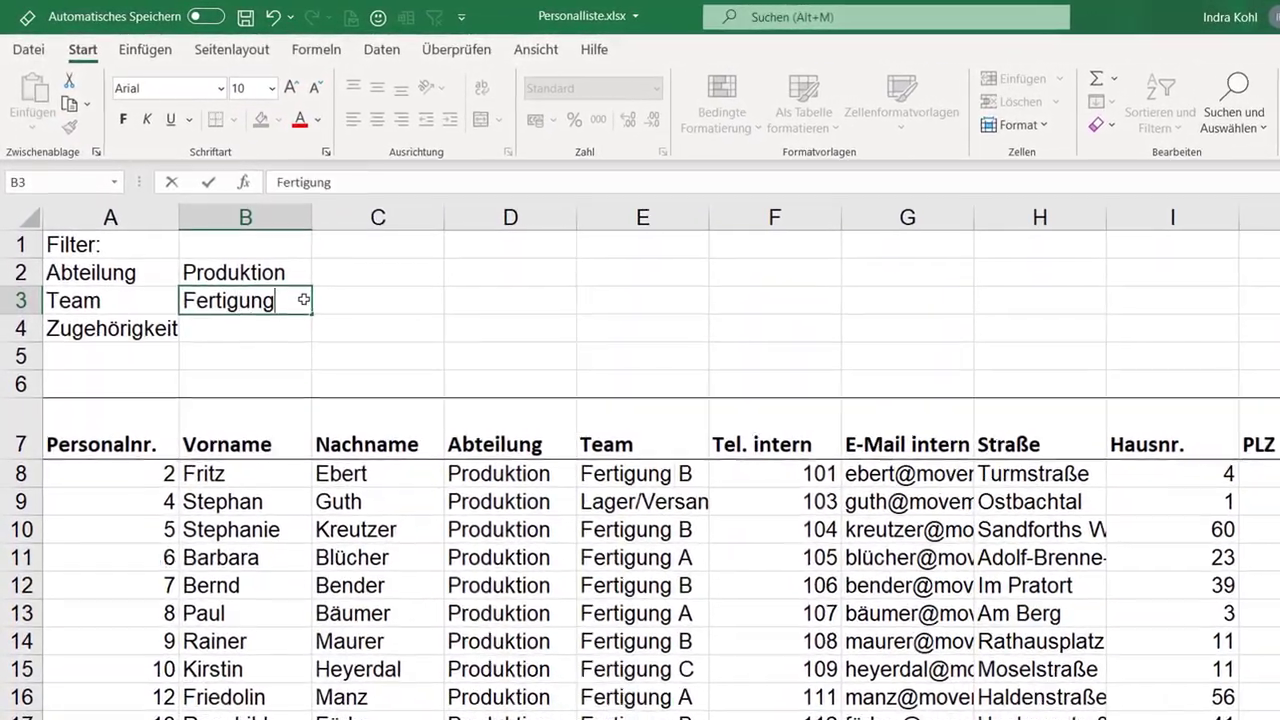
text( B)
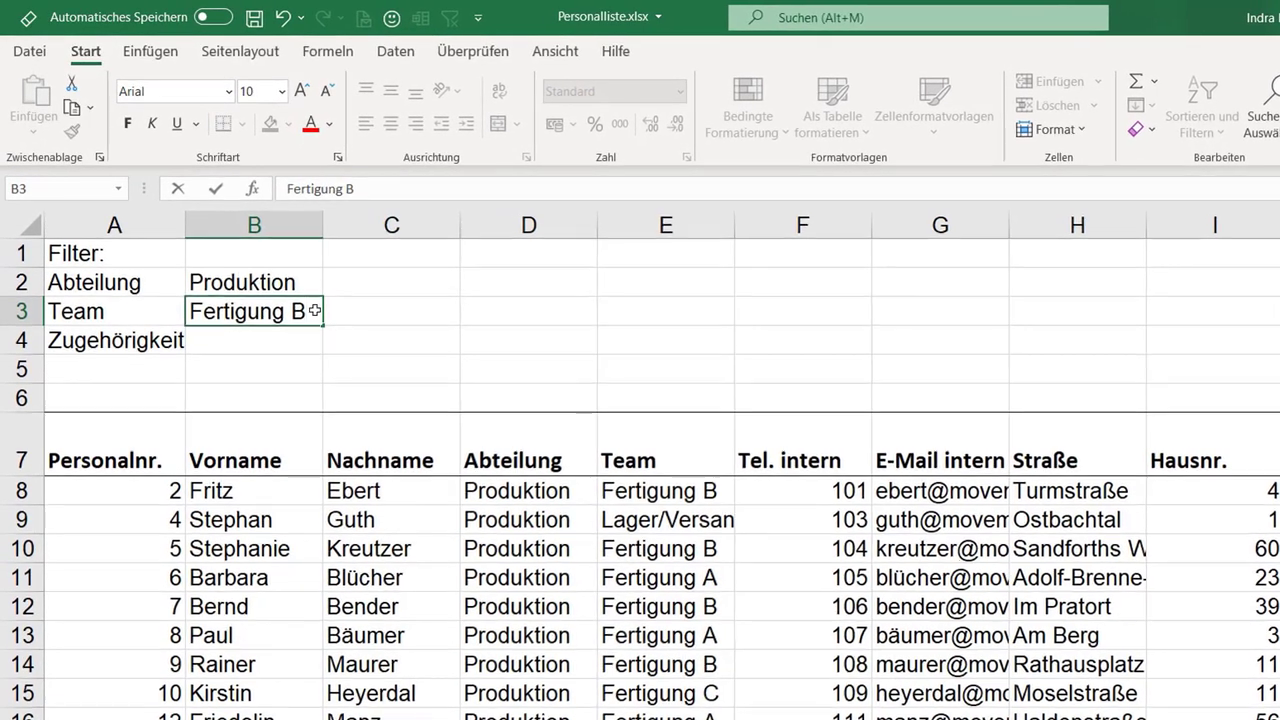
key(Return)
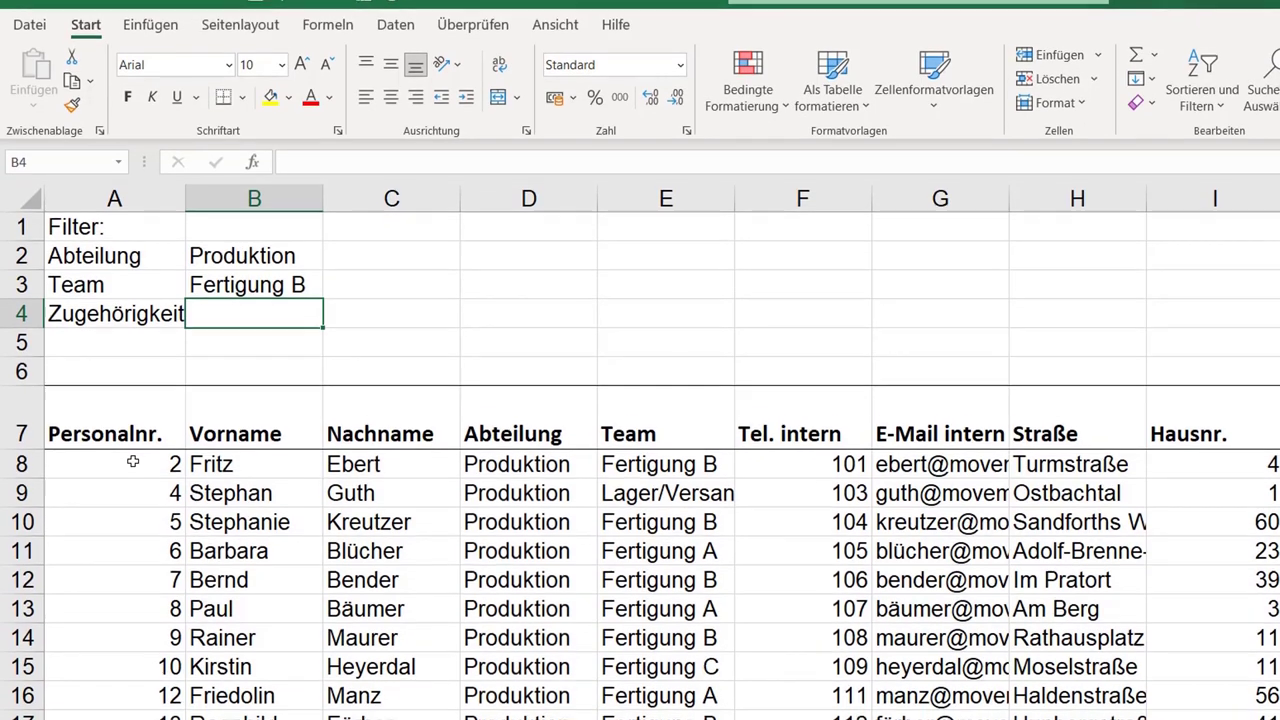
Check the spilled results, then edit the A8 formula in the formula bar.
click(133, 461)
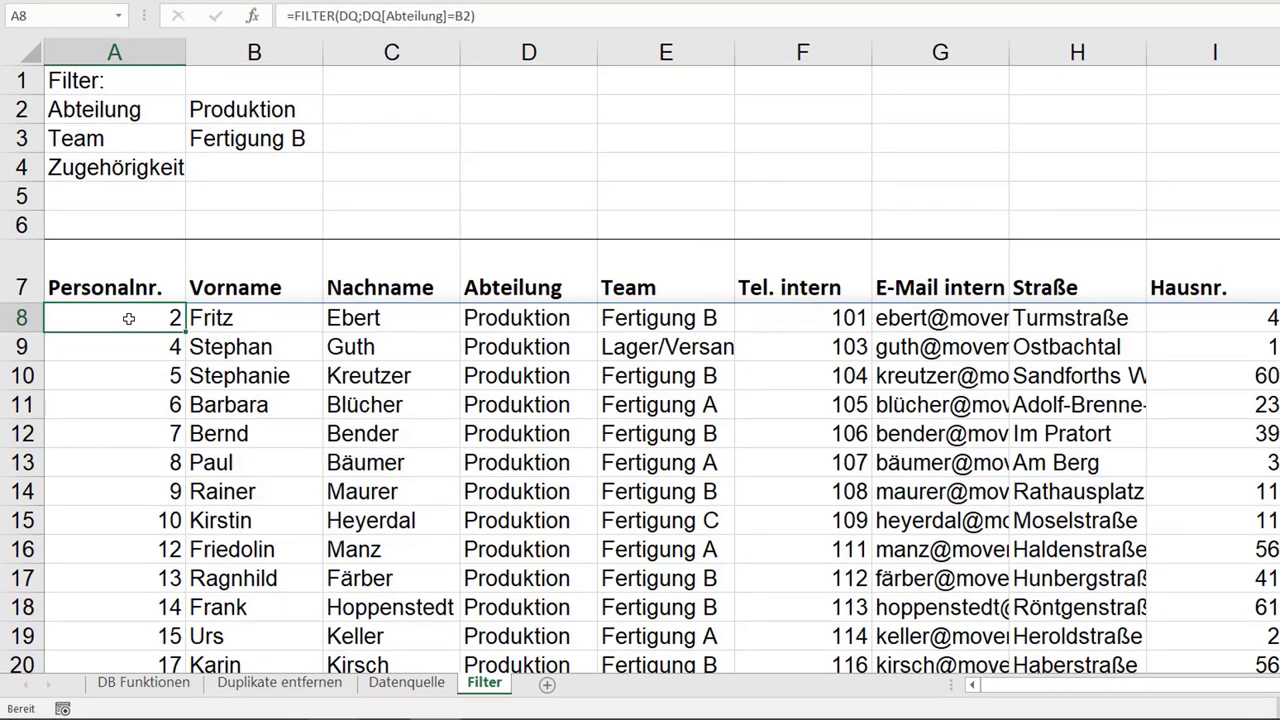
click(139, 347)
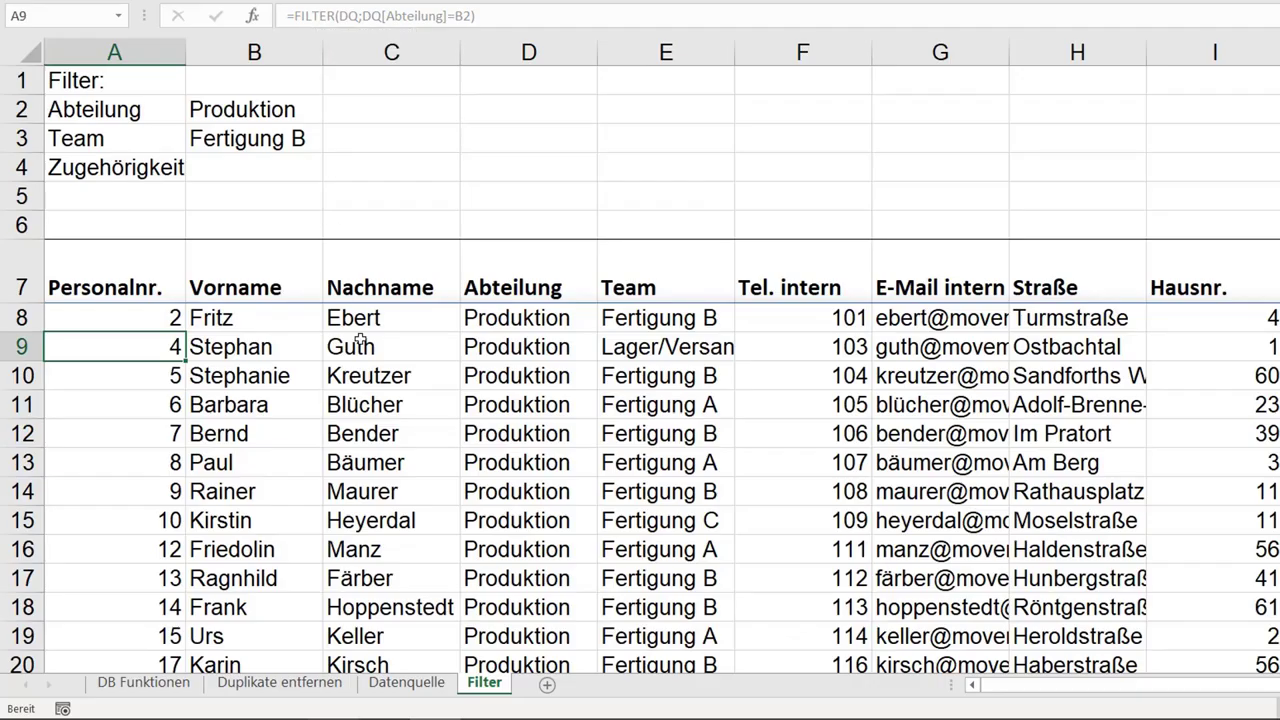
click(361, 340)
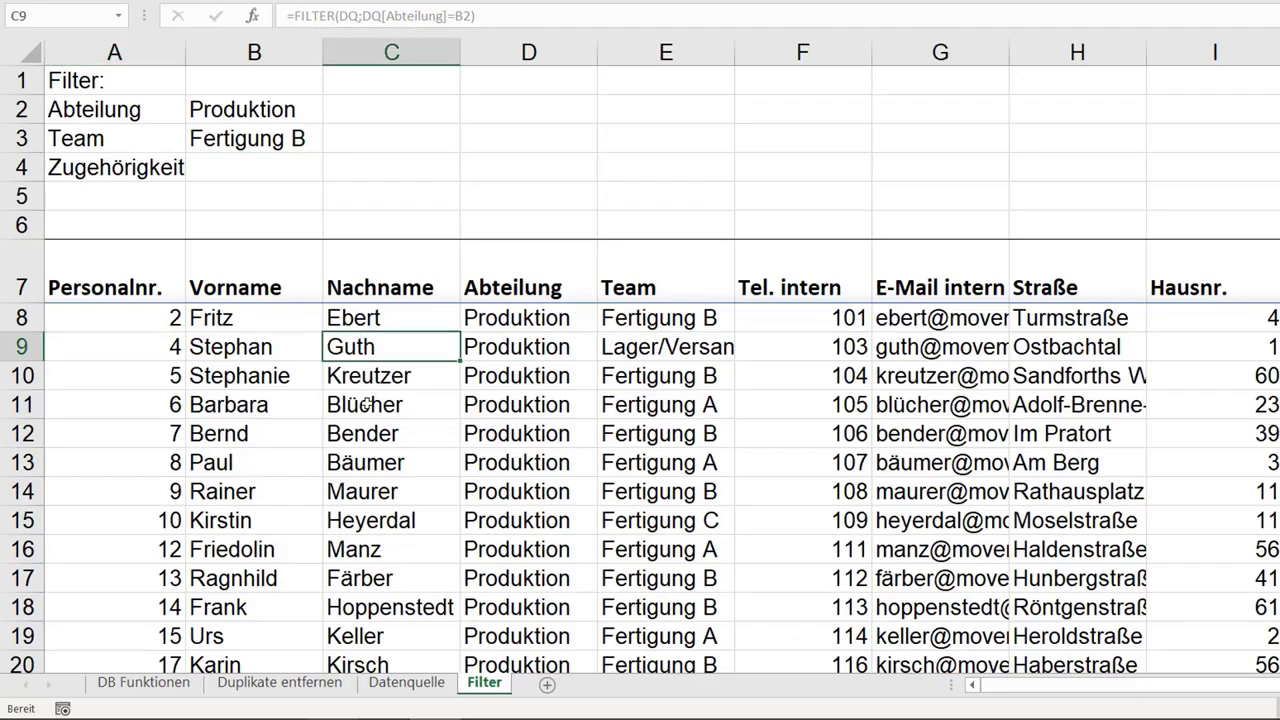
click(366, 404)
click(157, 319)
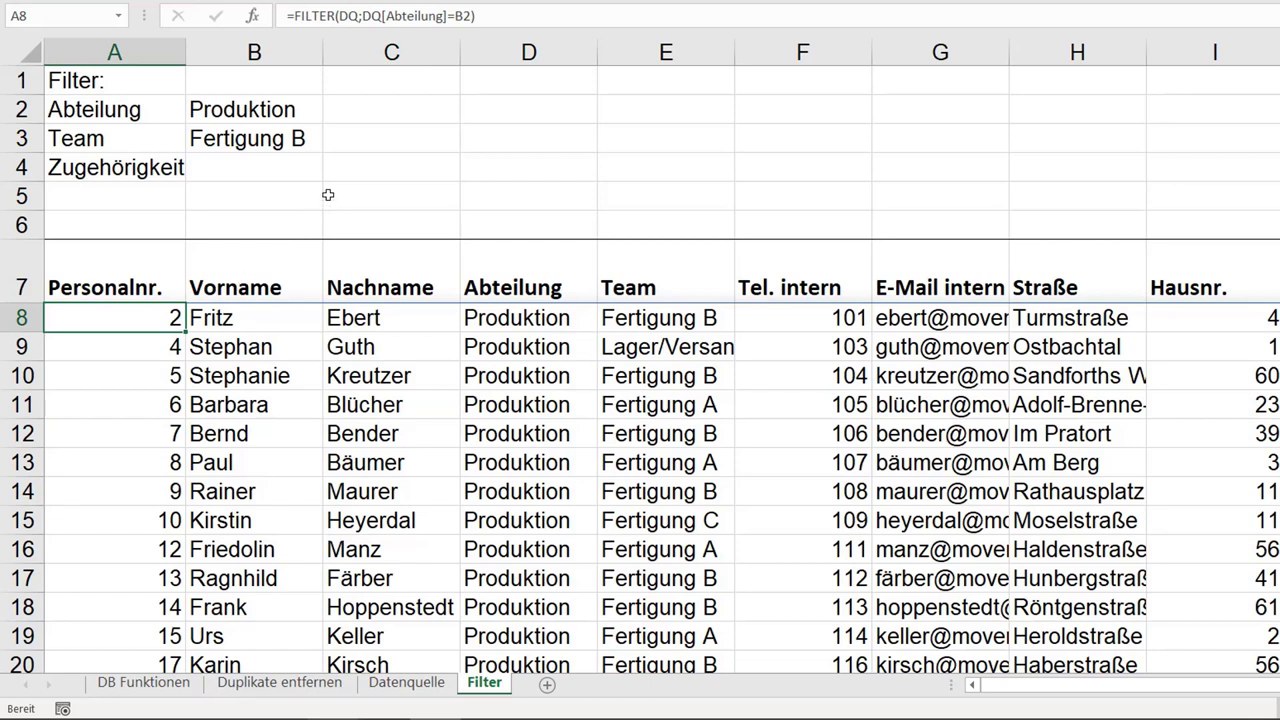
click(487, 16)
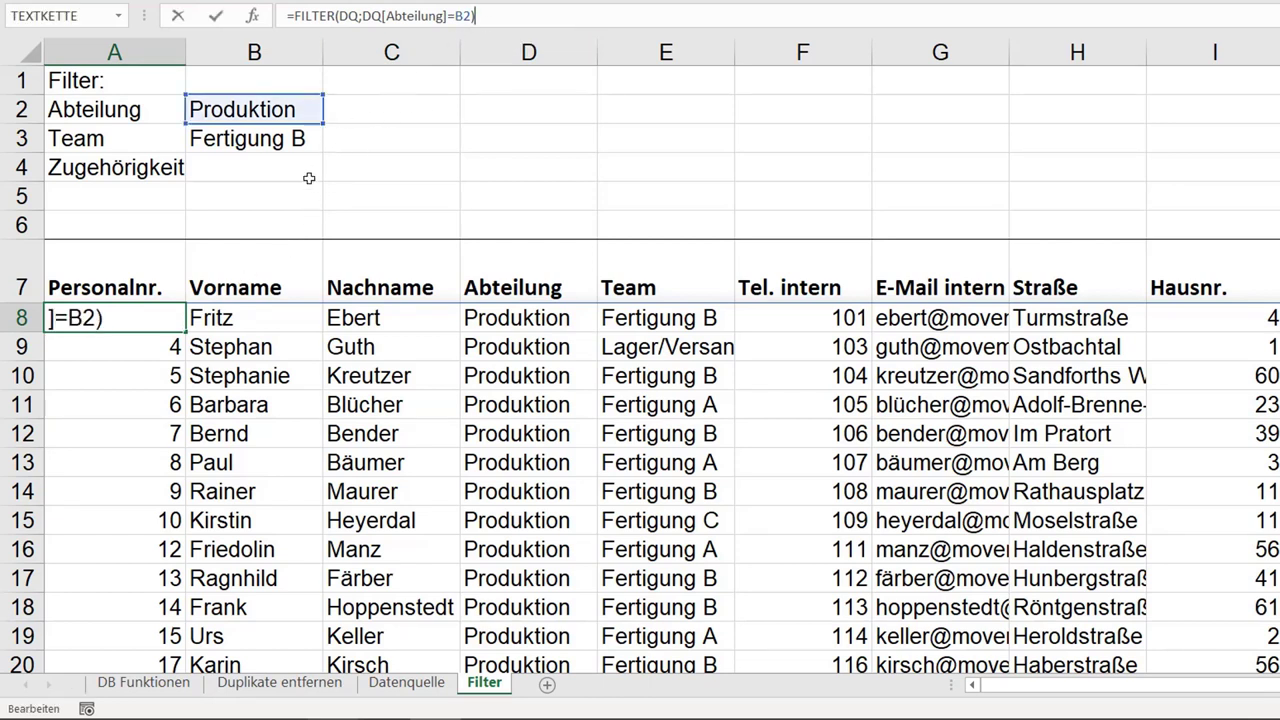
Change A8 to =FILTER(DQ;(DQ[Abteilung]=B2)*(DQ[Team]=B3)) and commit it.
key(ctrl+Return)
double_click(147, 320)
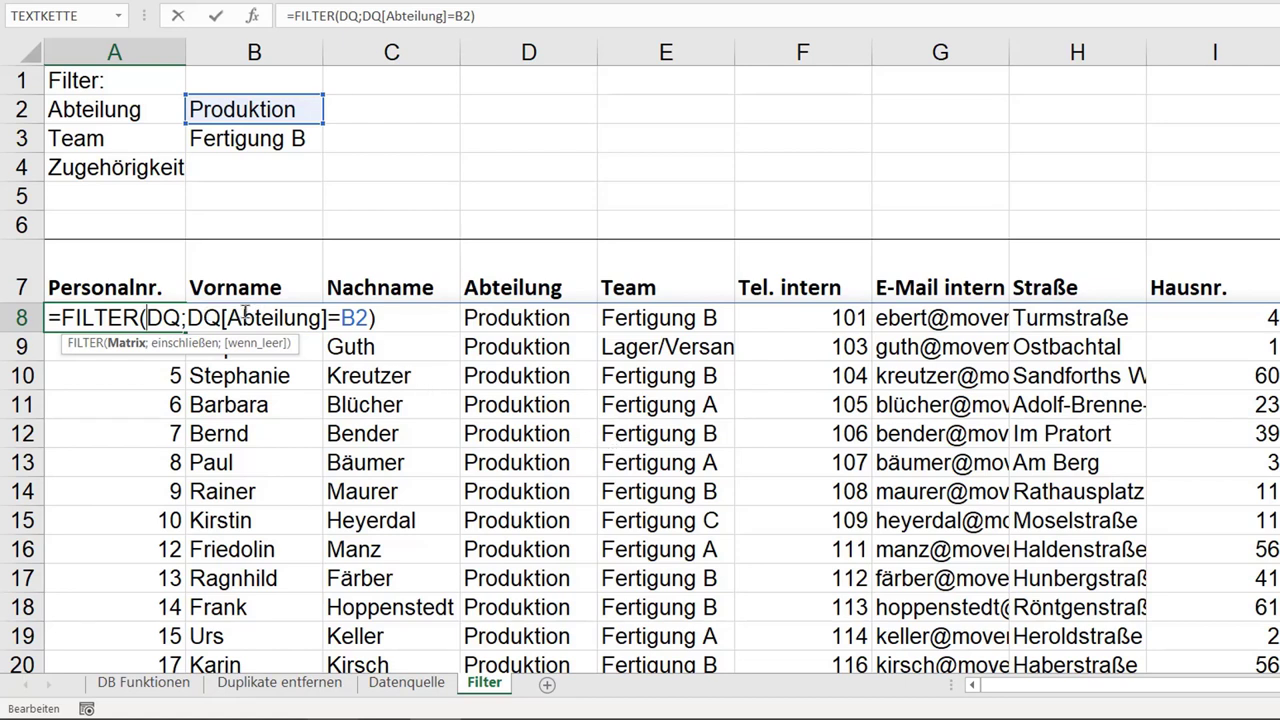
click(190, 318)
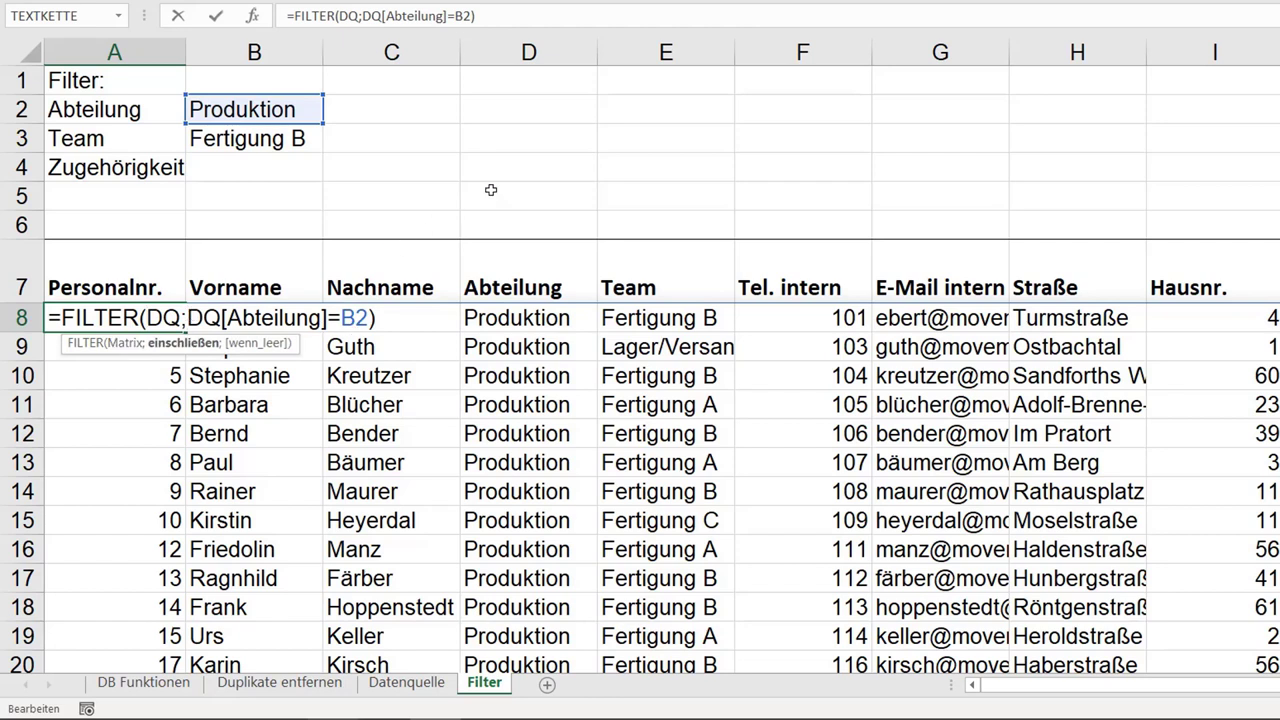
text(()
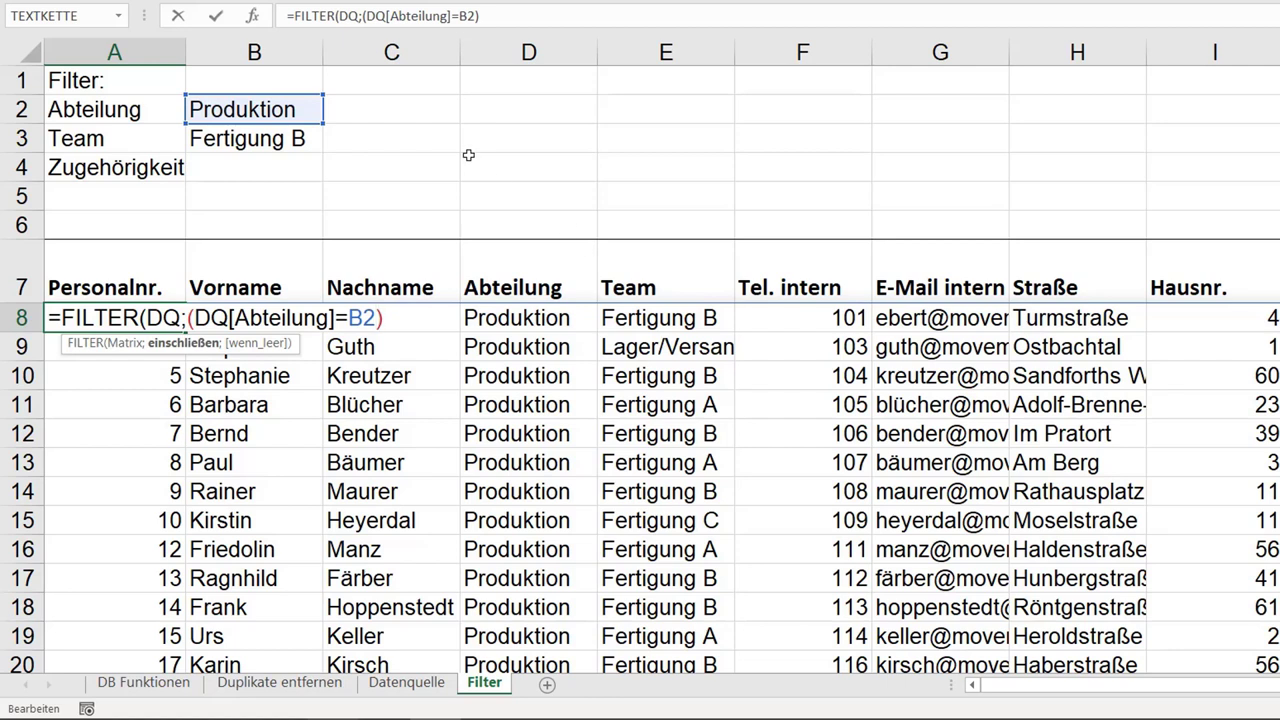
text())
text(*)
text(()
text(dq)
key(Tab)
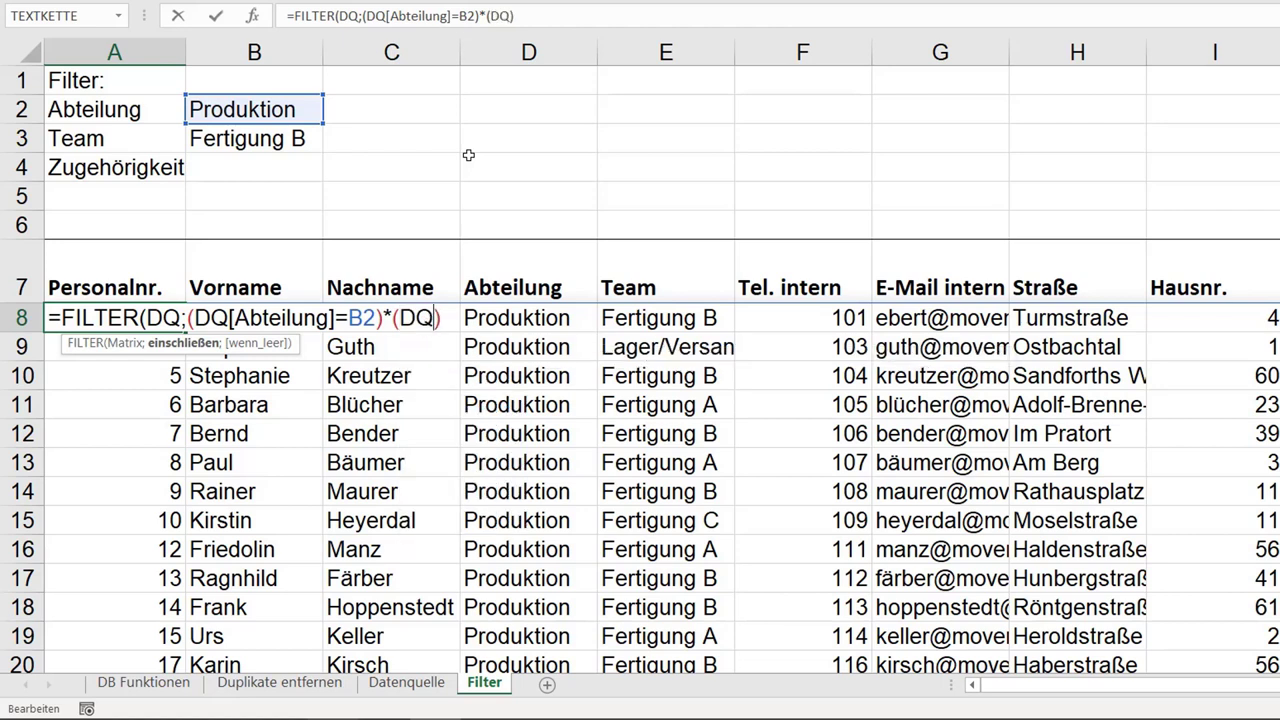
text([)
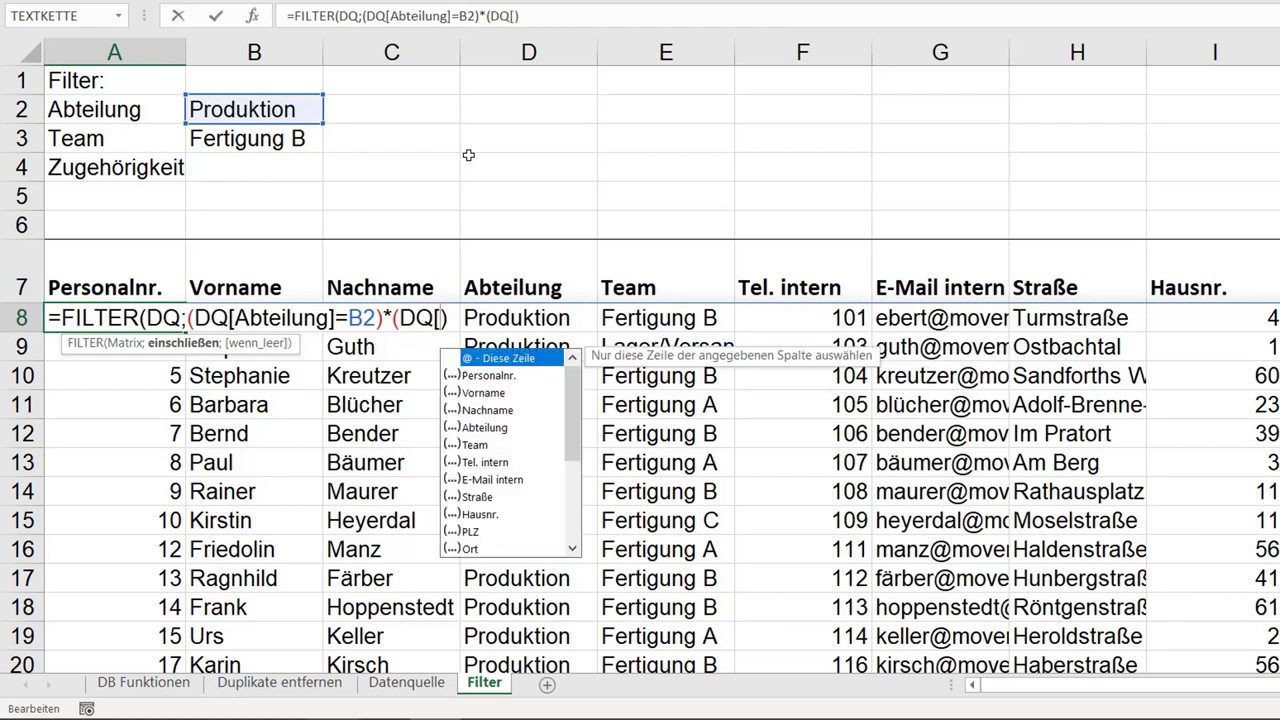
text(Team)
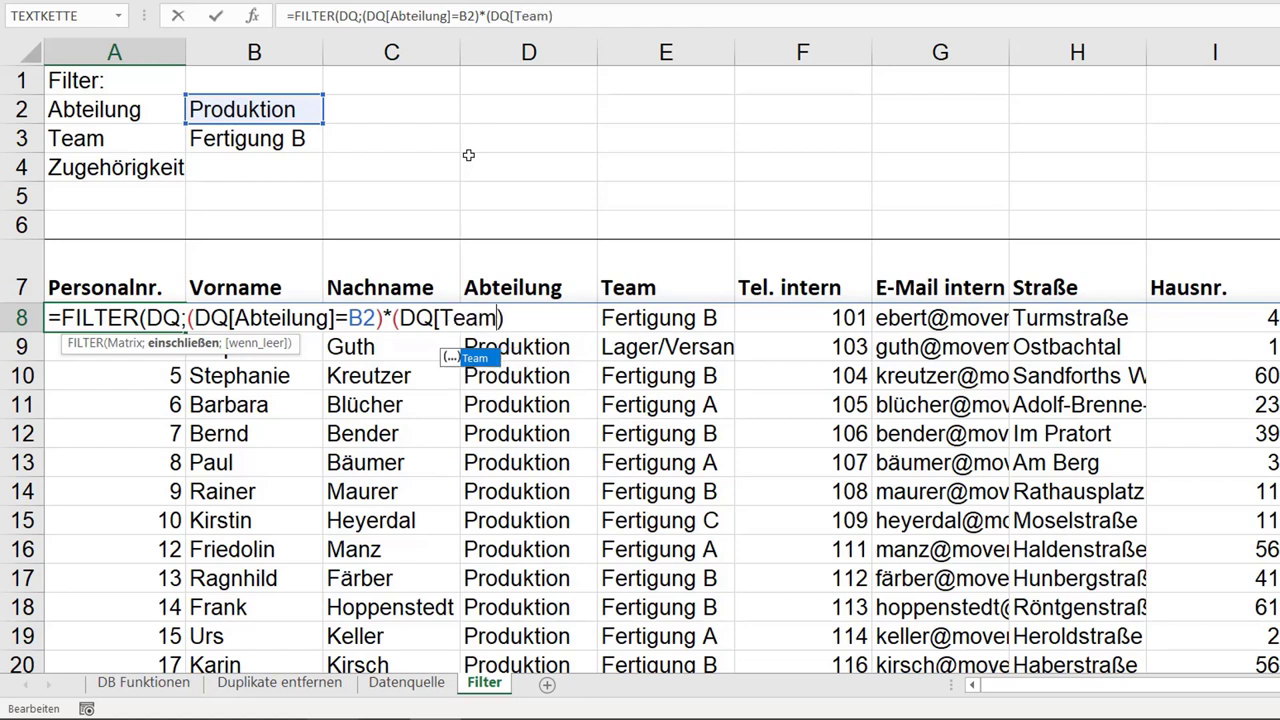
text(])
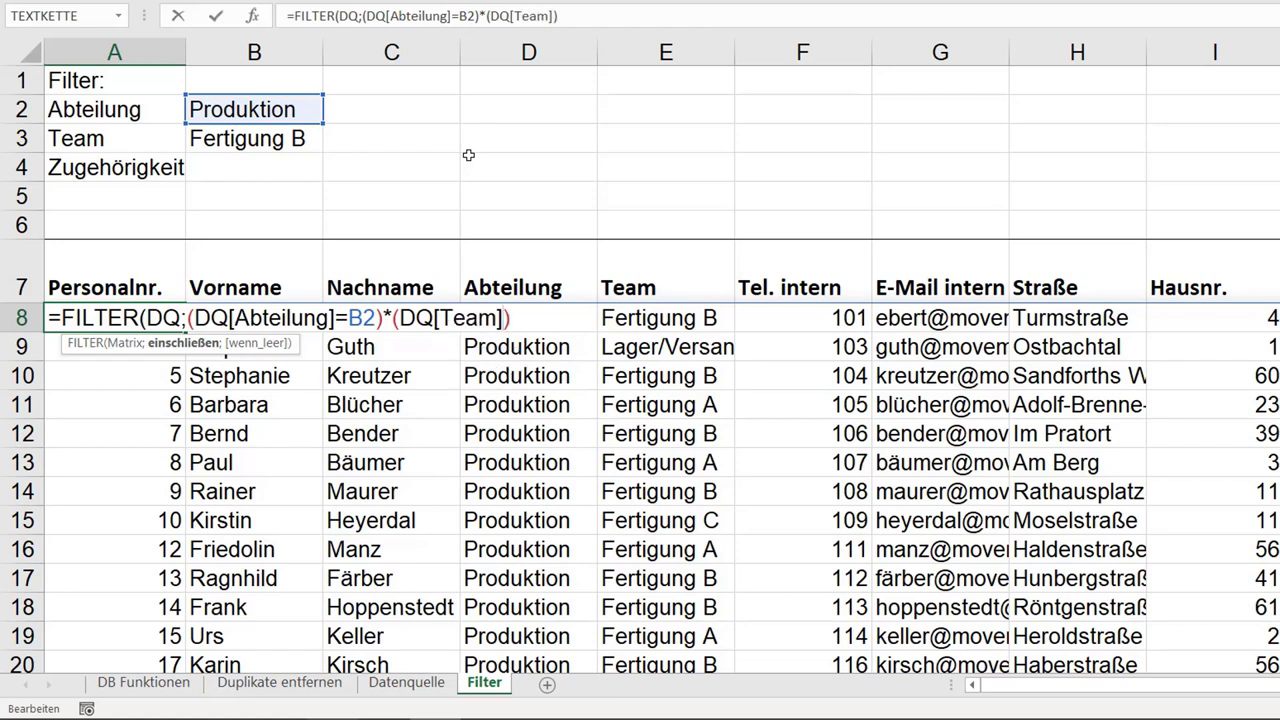
text(=)
click(287, 142)
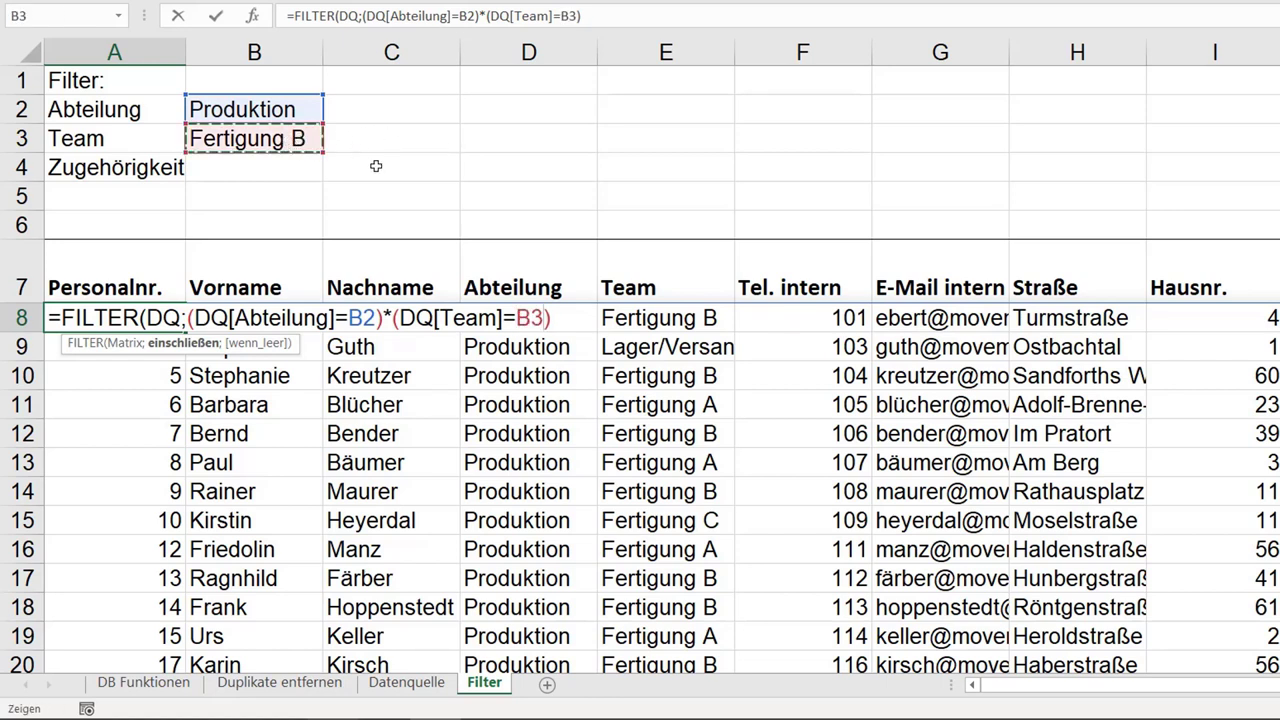
text())
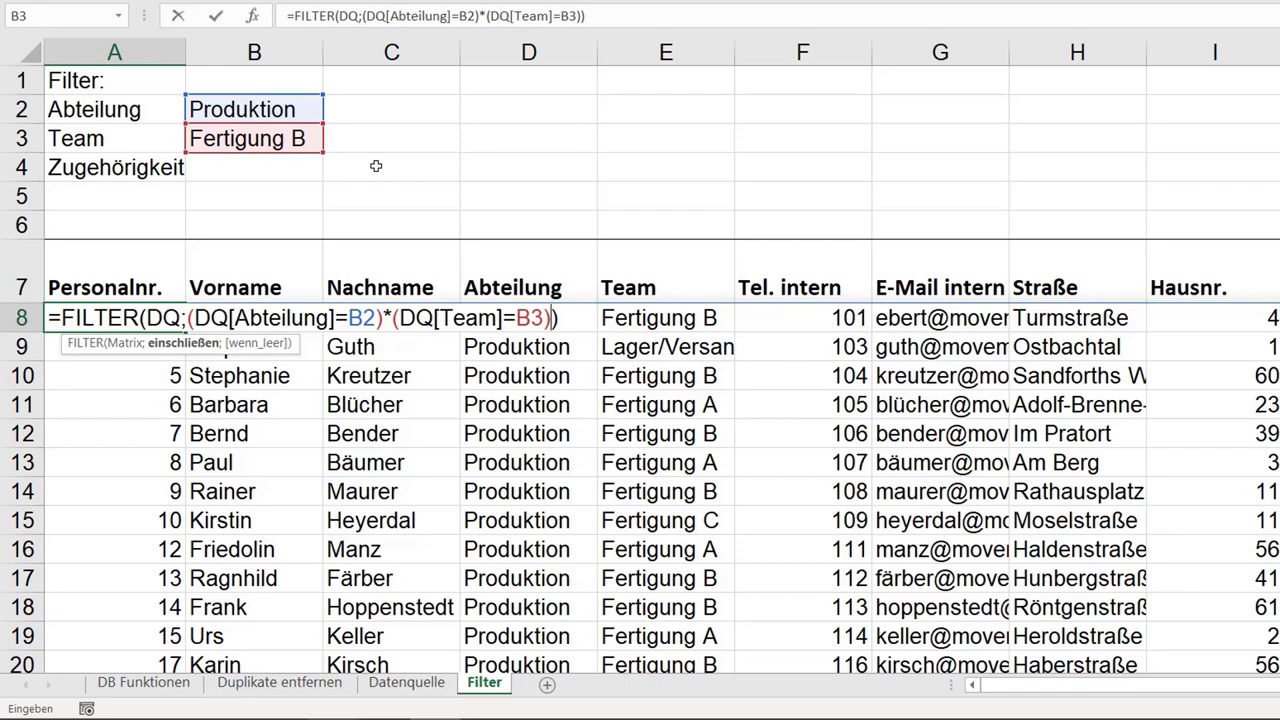
key(Return)
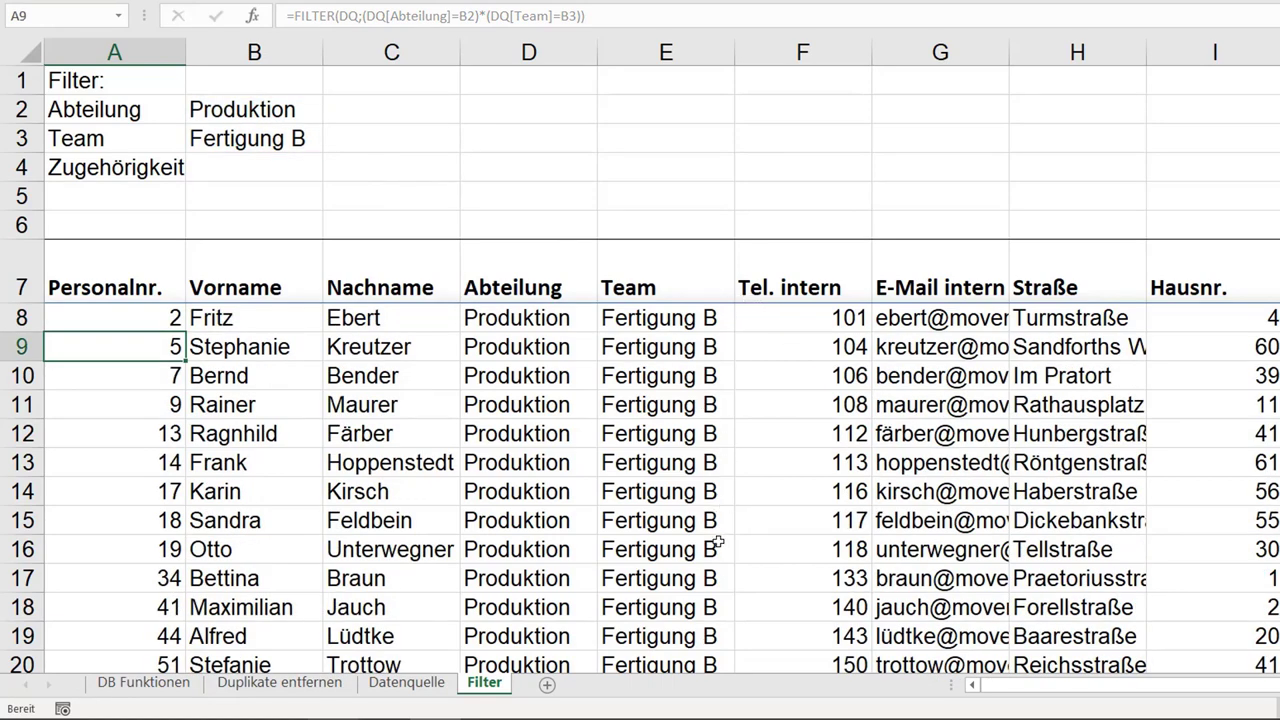
scroll(717, 541, down, 7)
scroll(717, 541, down, 1)
scroll(717, 541, up, 7)
scroll(717, 541, up, 1)
drag(1140, 686, 1177, 694)
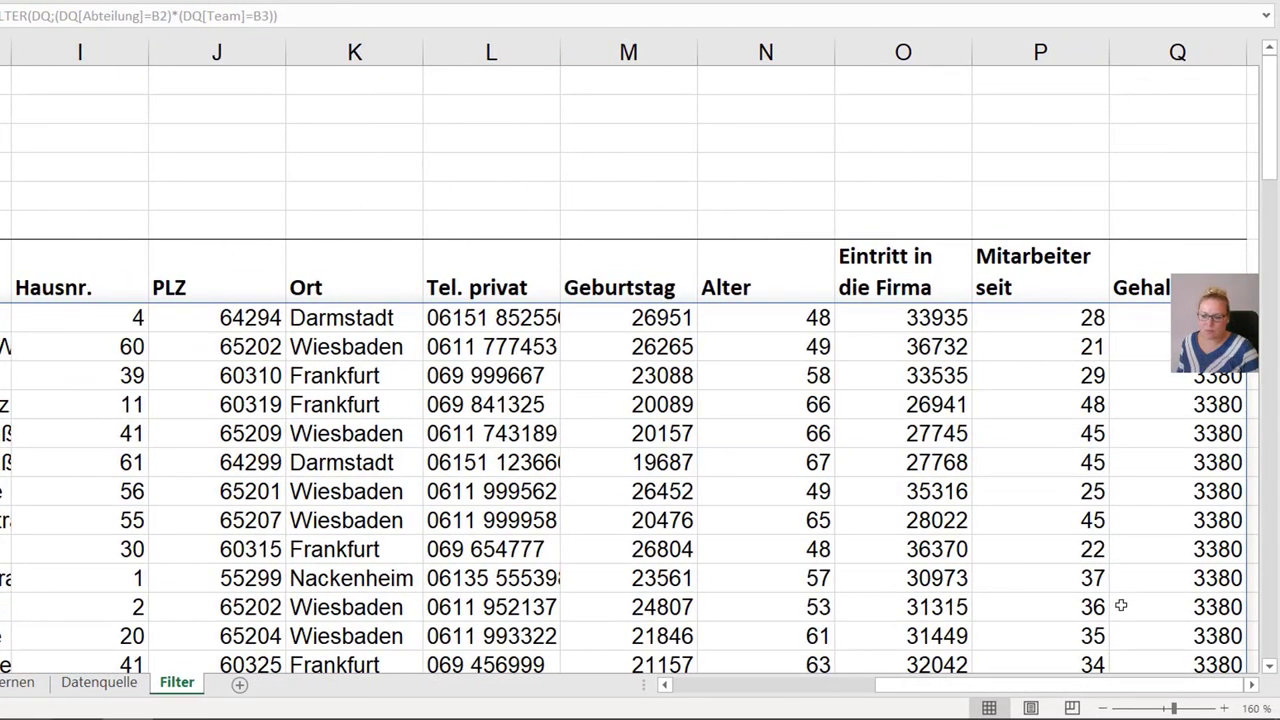
drag(1150, 688, 1000, 688)
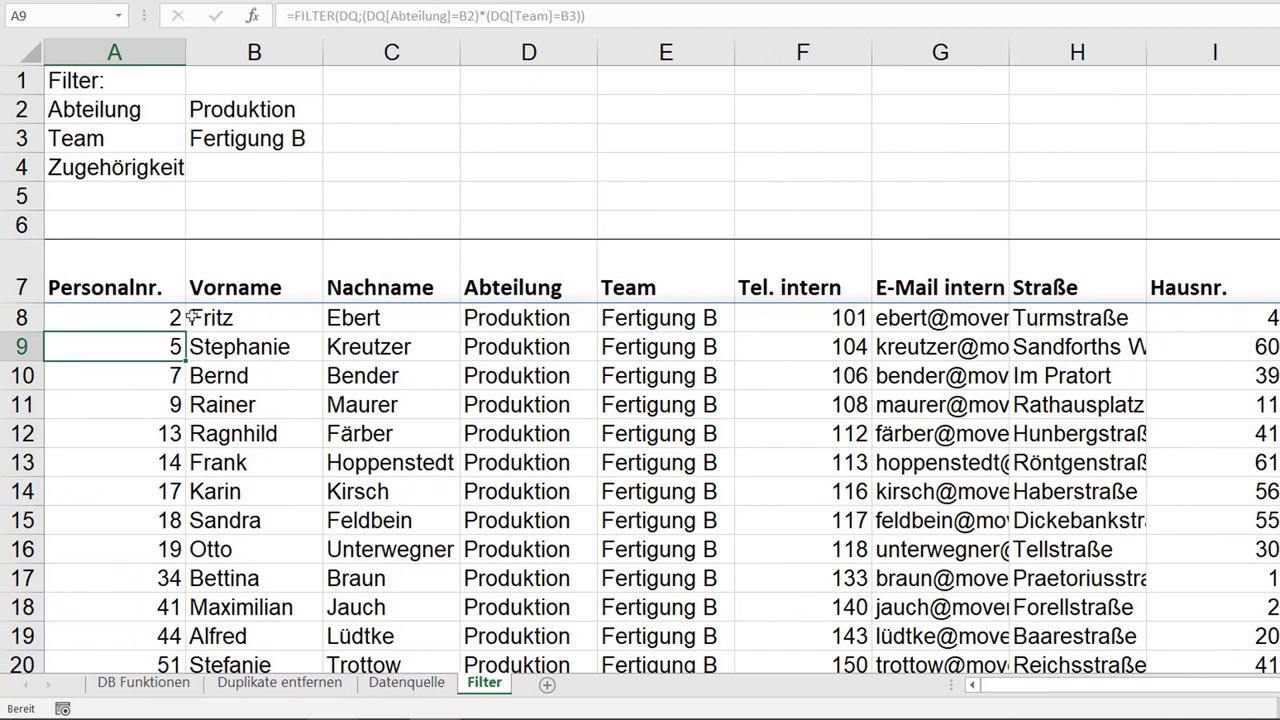
Append the condition *(DQ[Mitarbeiter seit]=B4) to the A8 FILTER formula.
click(153, 318)
double_click(153, 318)
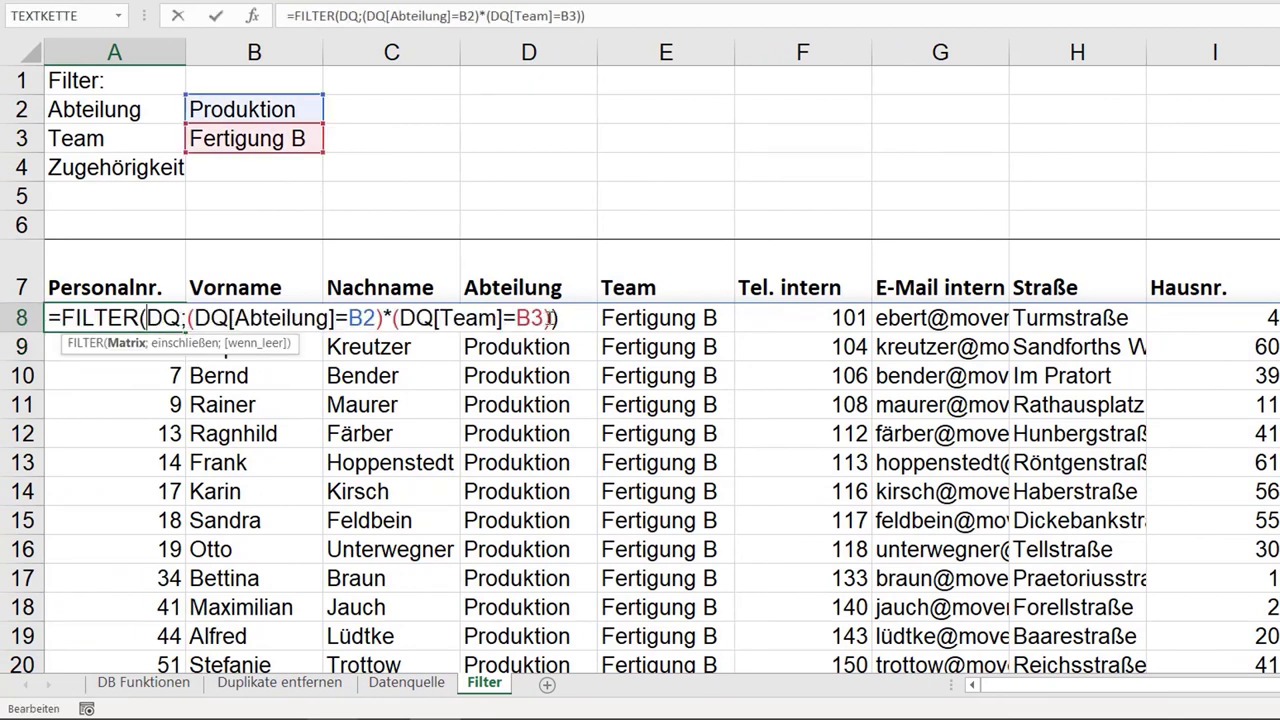
click(550, 318)
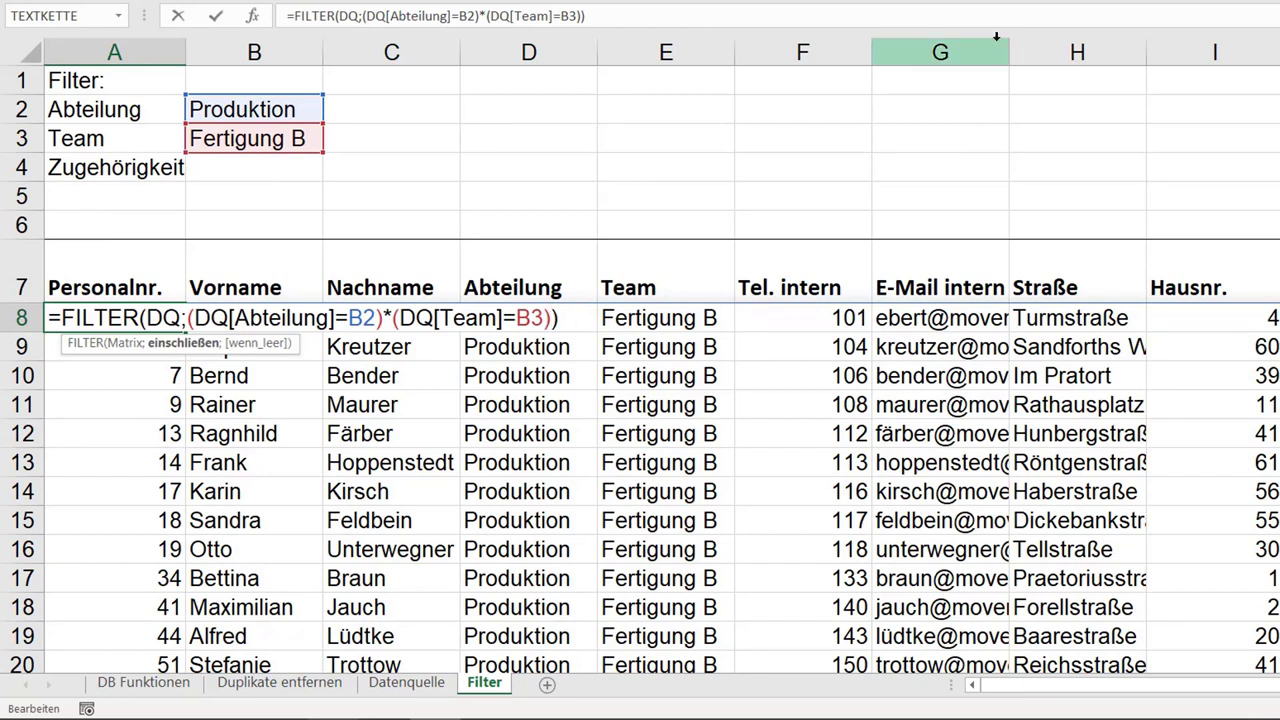
text(*)
text((DQ)
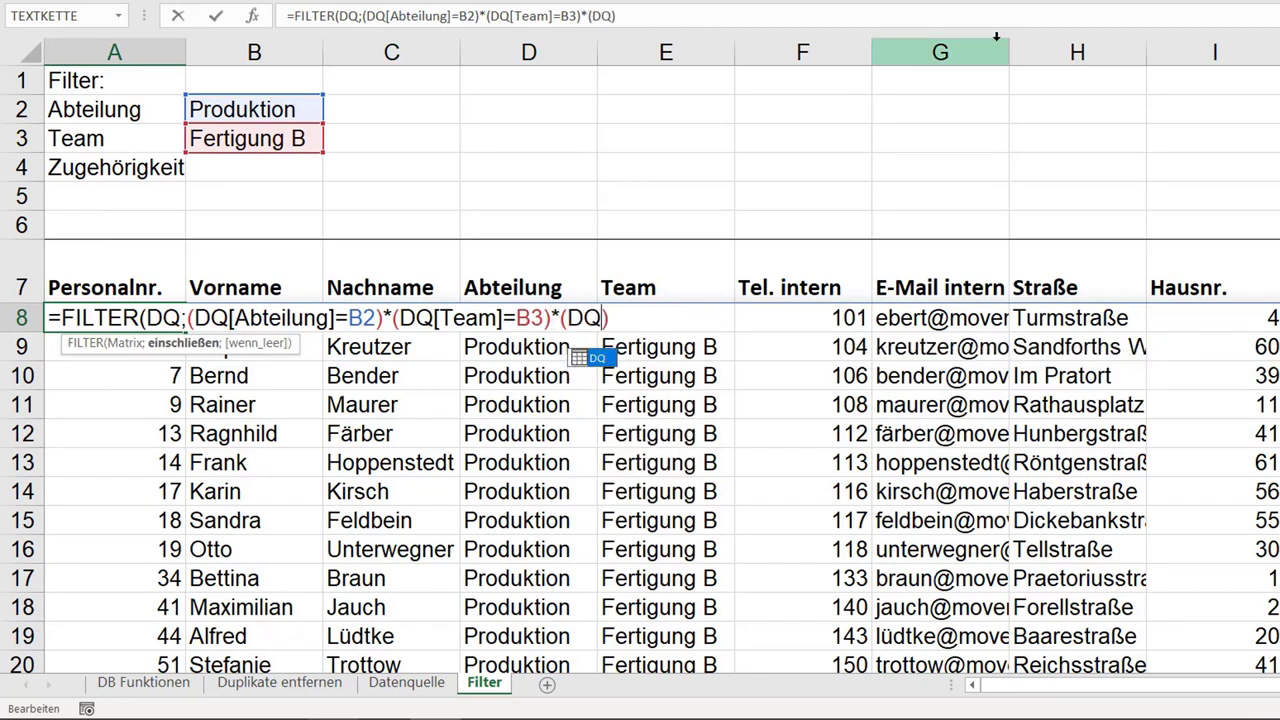
text([)
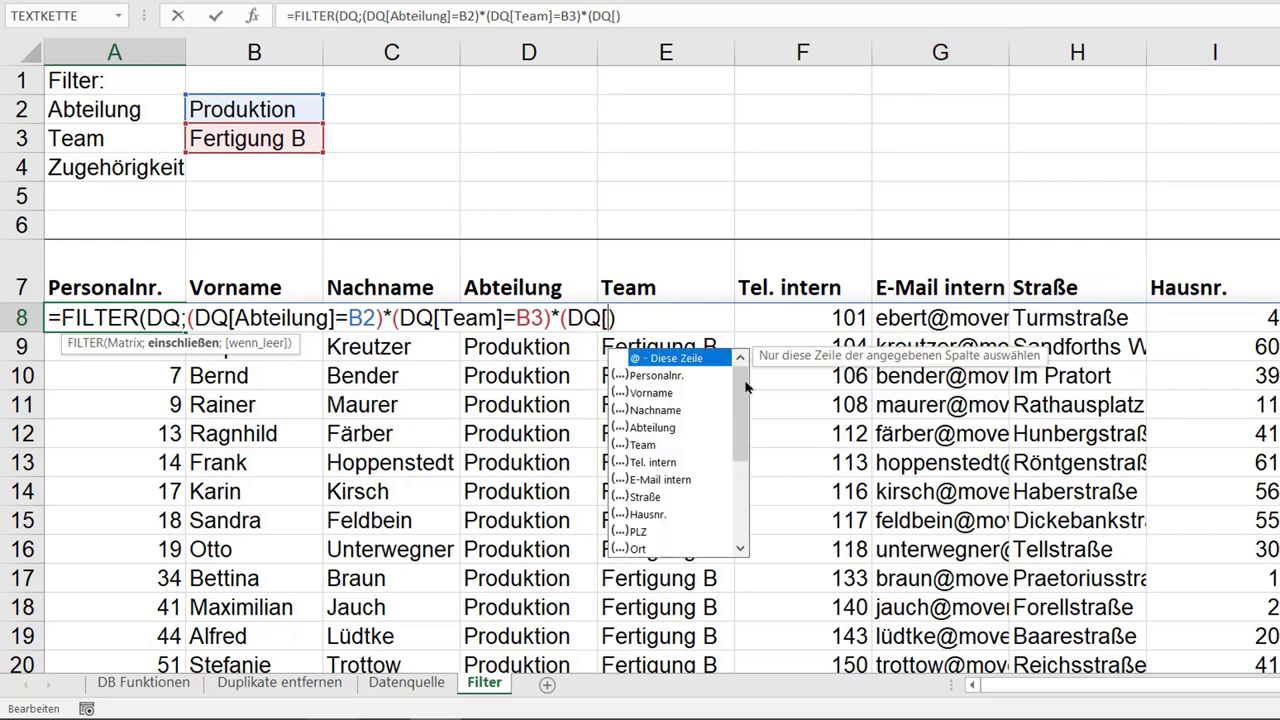
drag(740, 410, 730, 485)
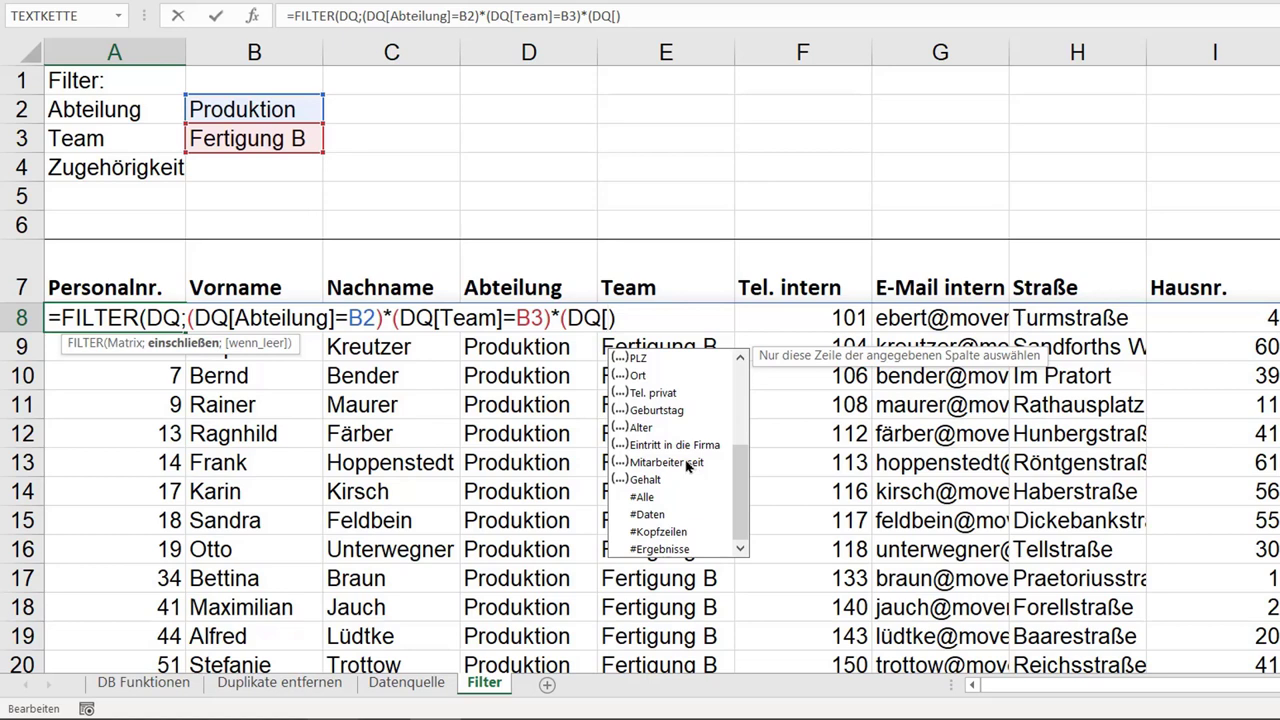
double_click(690, 463)
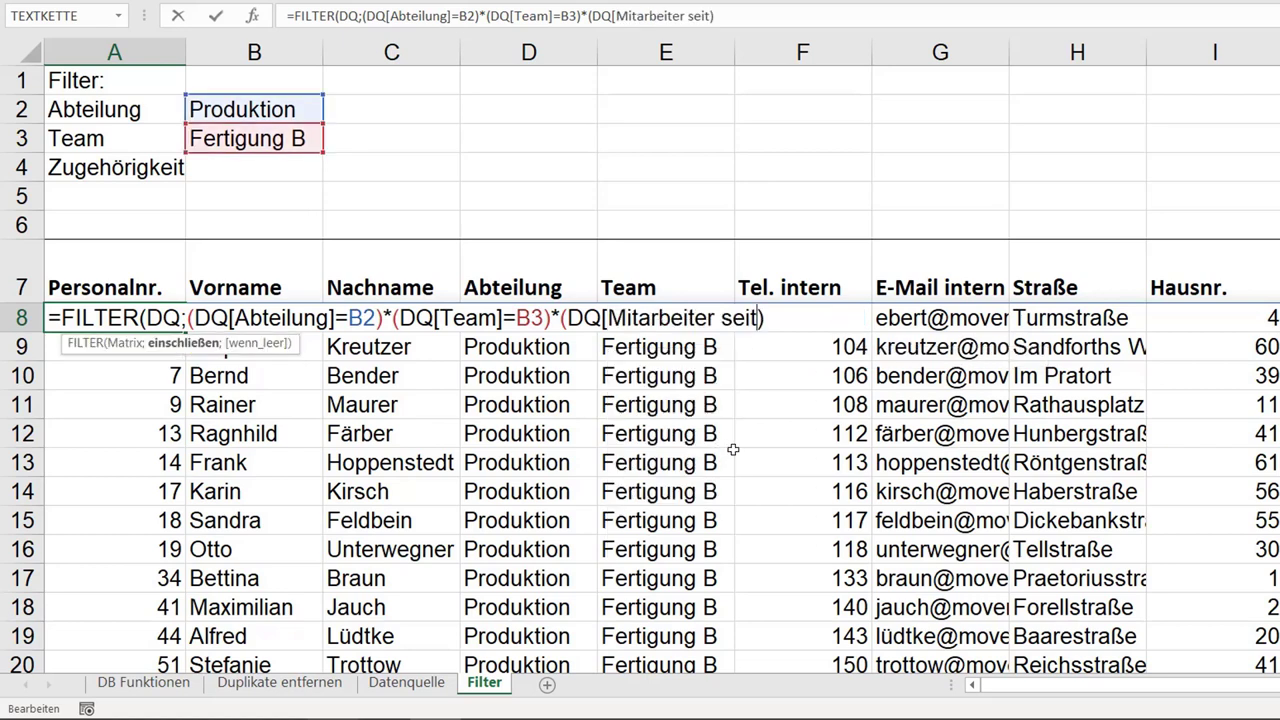
text(])
text(=)
click(248, 177)
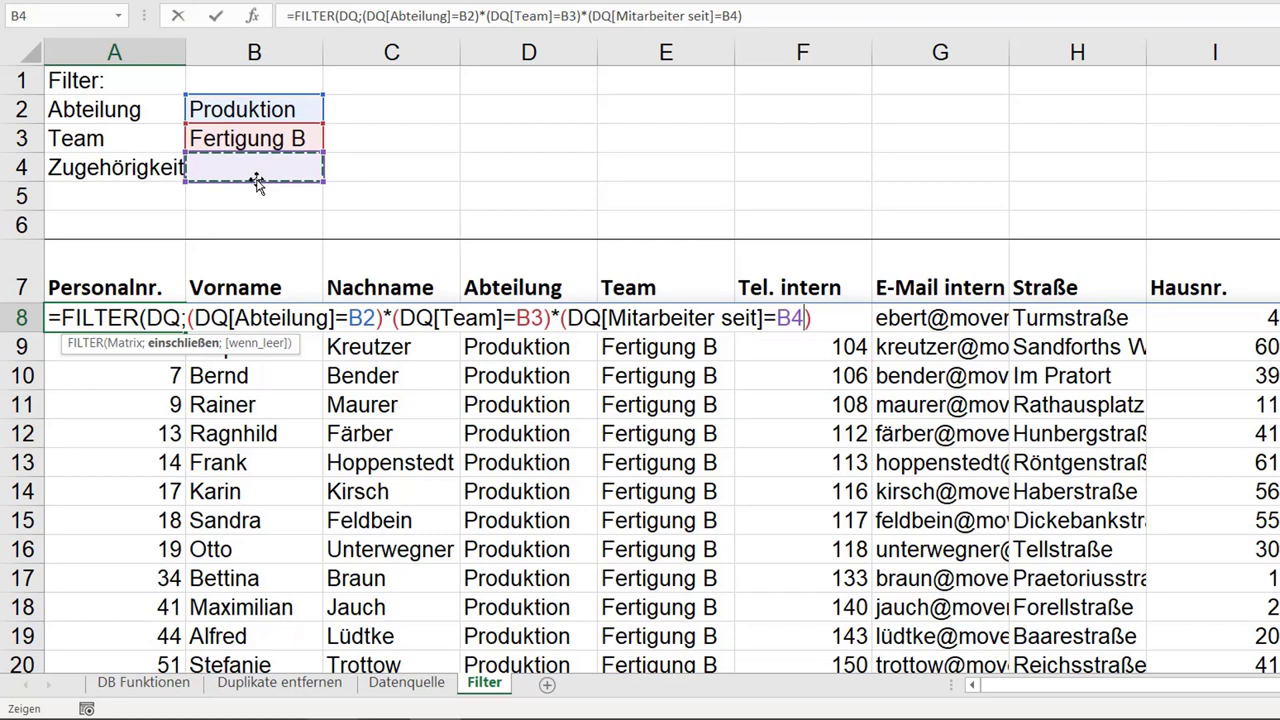
Close and commit the three-condition FILTER formula, then enter >=30 in B4.
text())
key(Return)
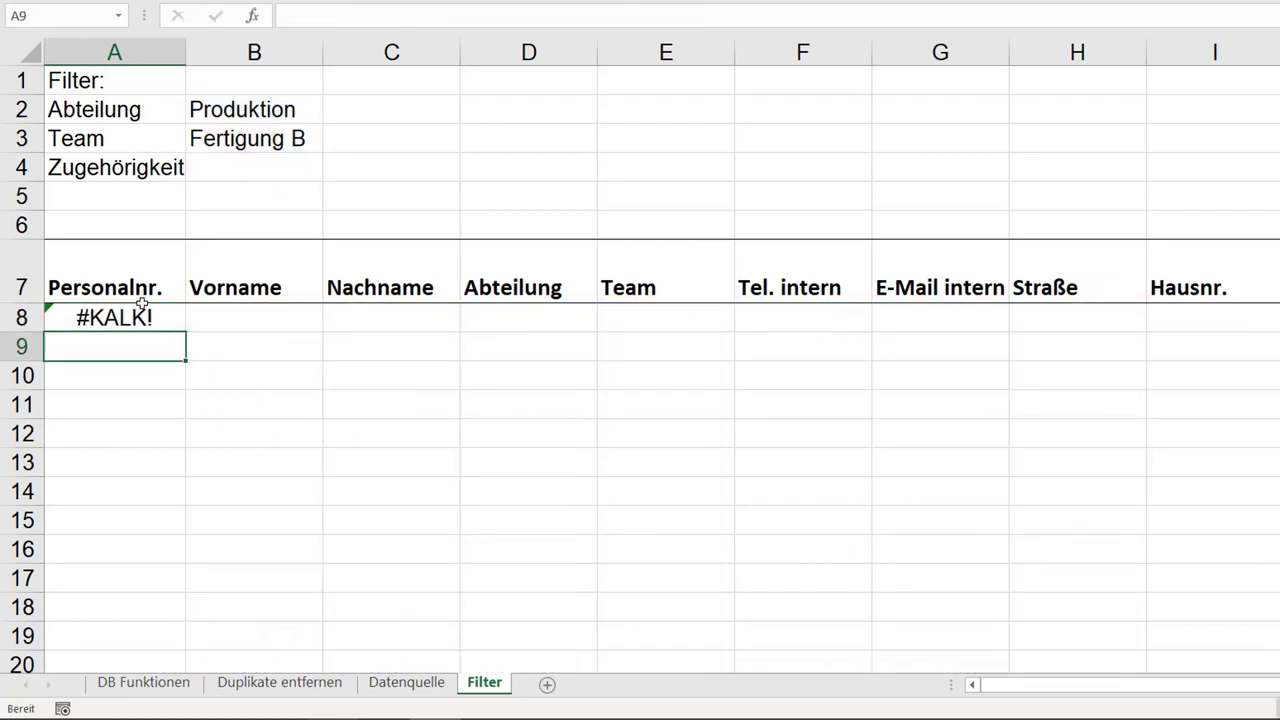
click(229, 165)
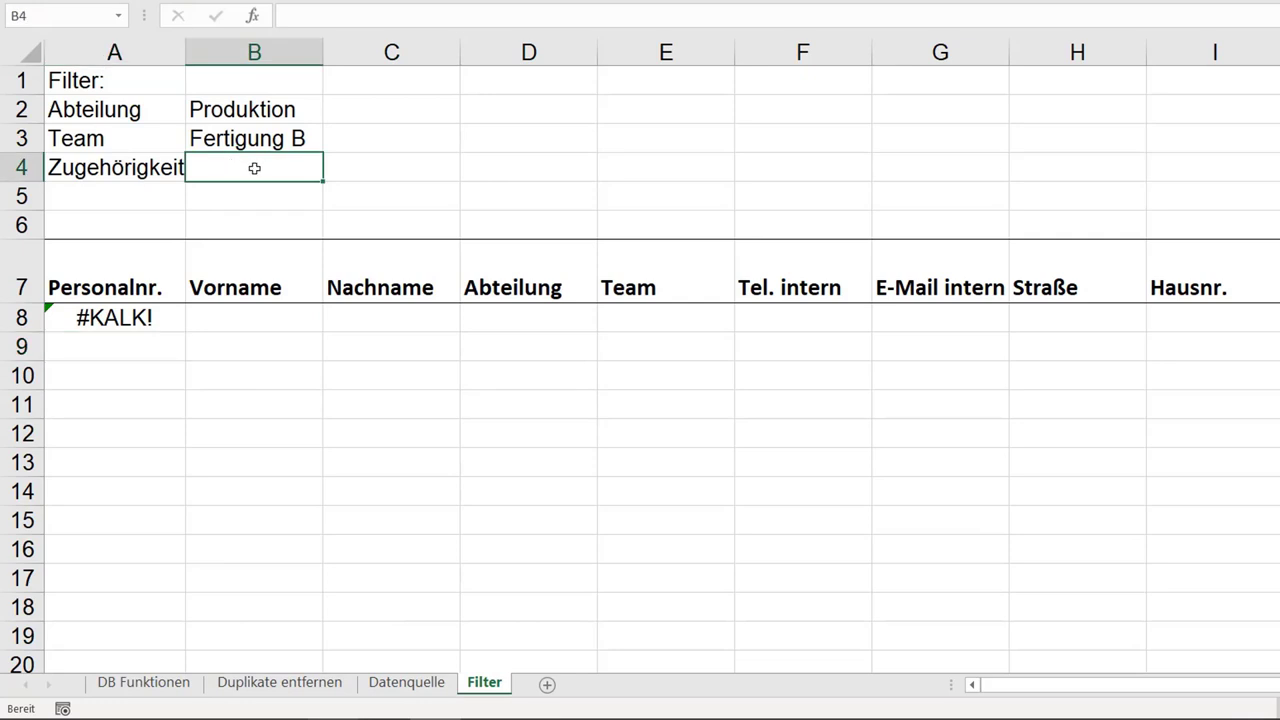
text(>=)
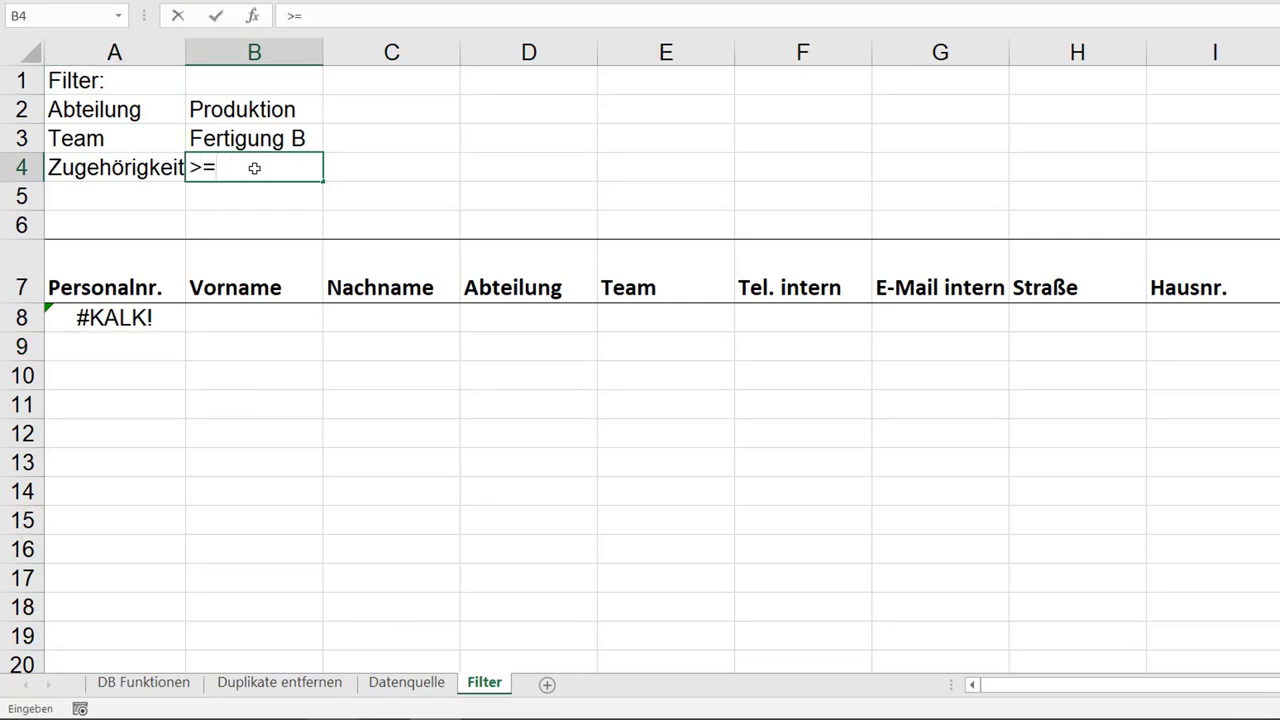
text(30)
key(Return)
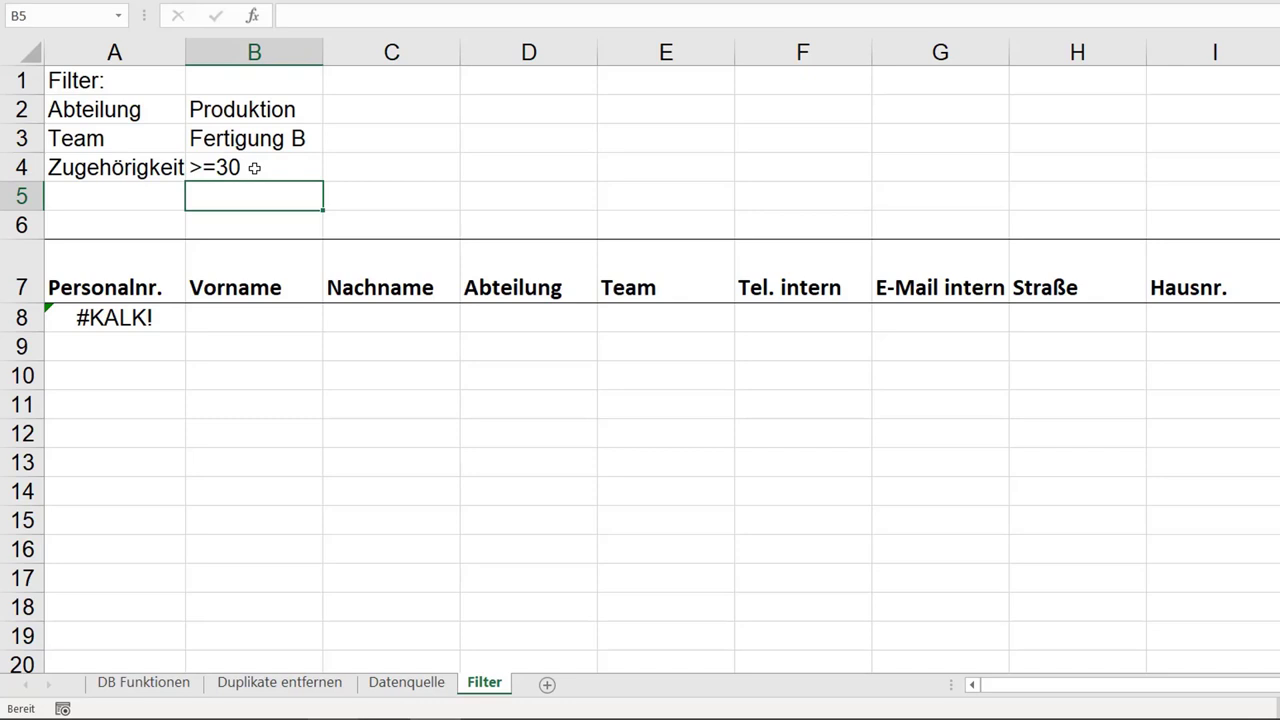
Replace the B4 tenure criterion with 30.
click(255, 168)
text(30)
key(Return)
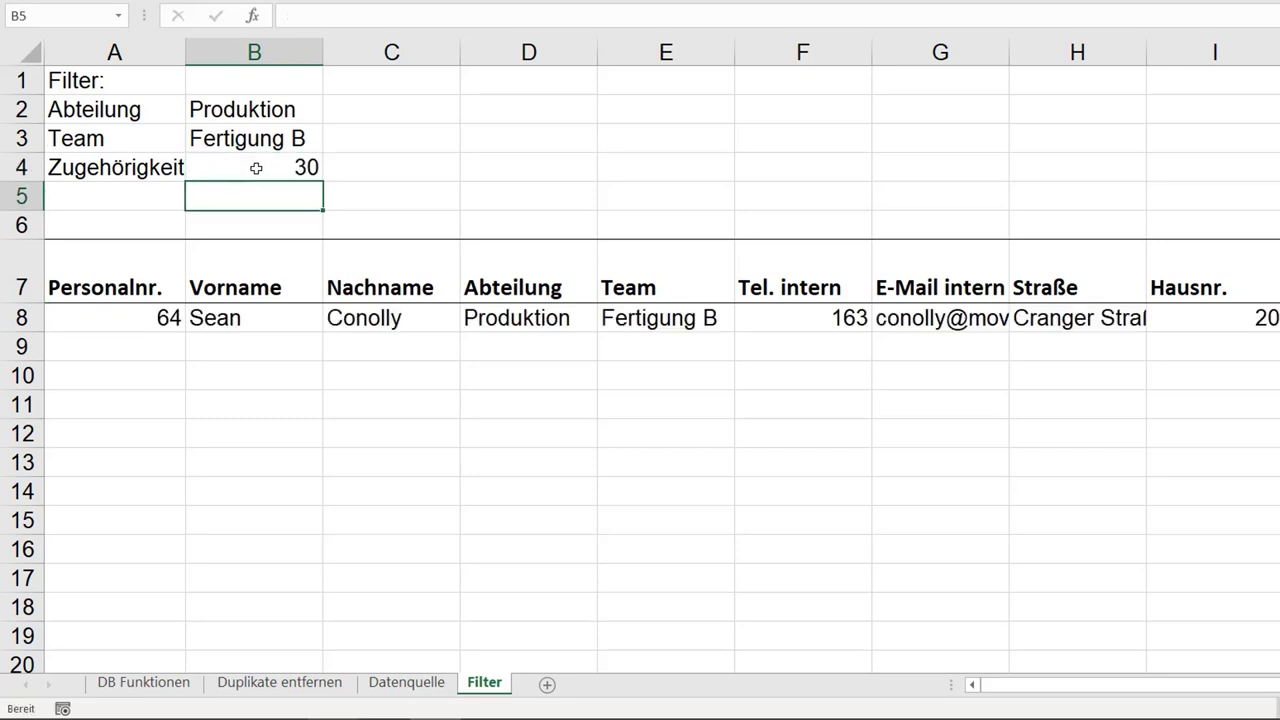
click(138, 317)
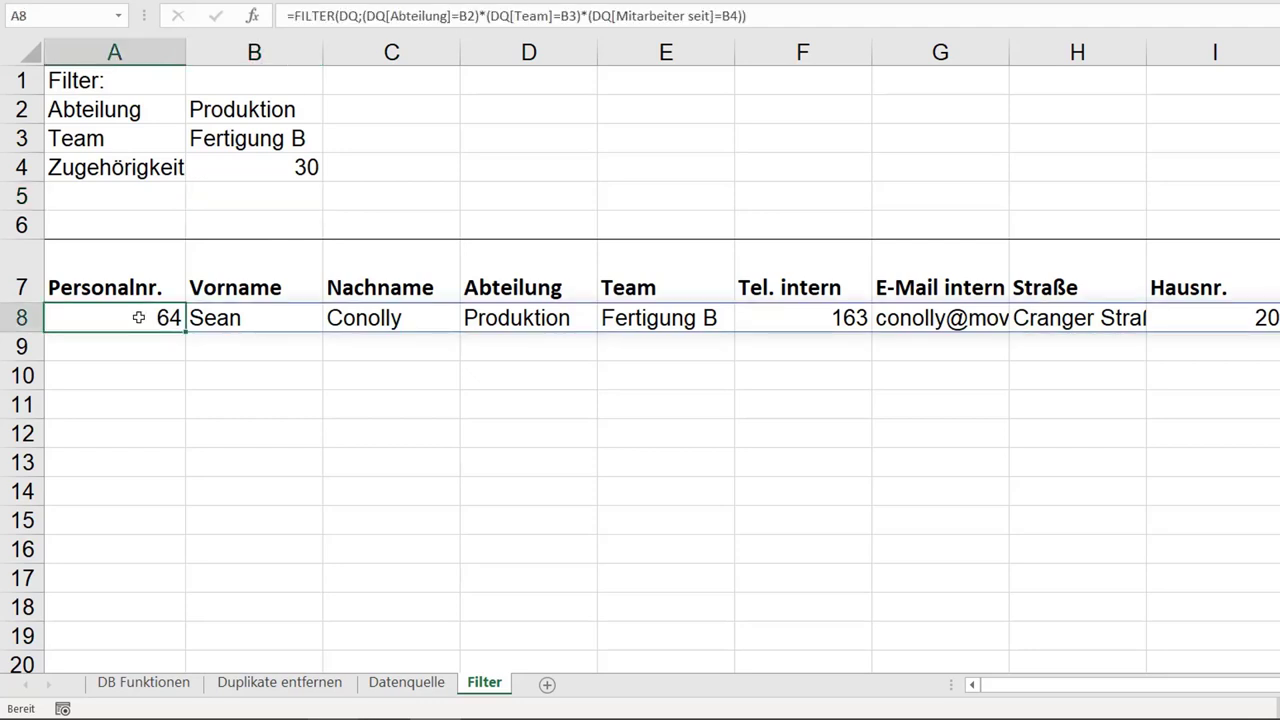
Change the A8 tenure condition to DQ[Mitarbeiter seit]>=B4.
double_click(138, 317)
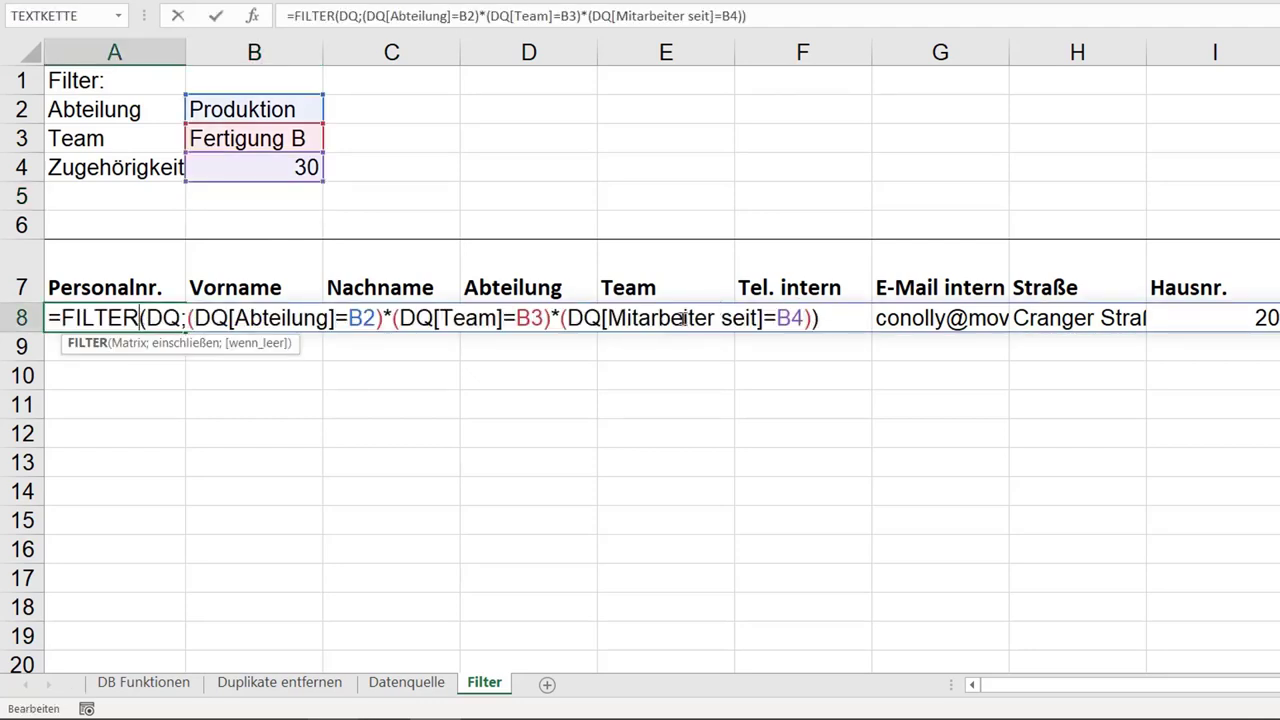
click(765, 318)
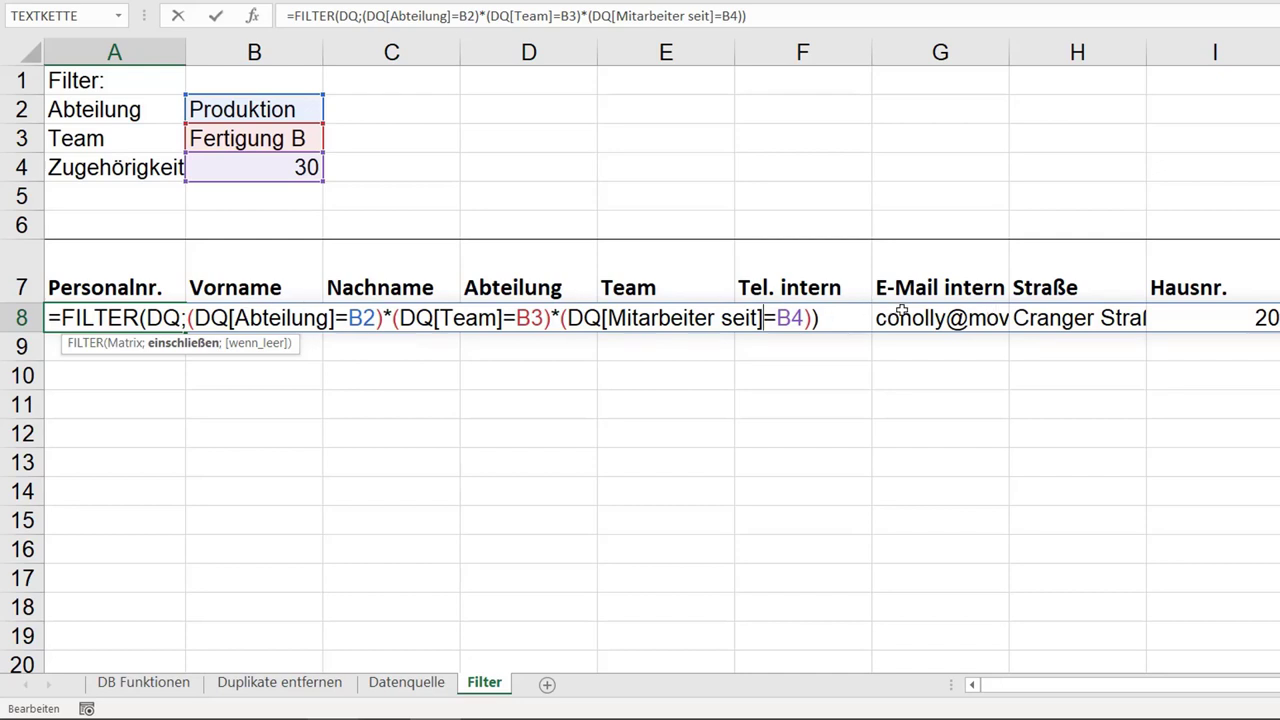
text(>)
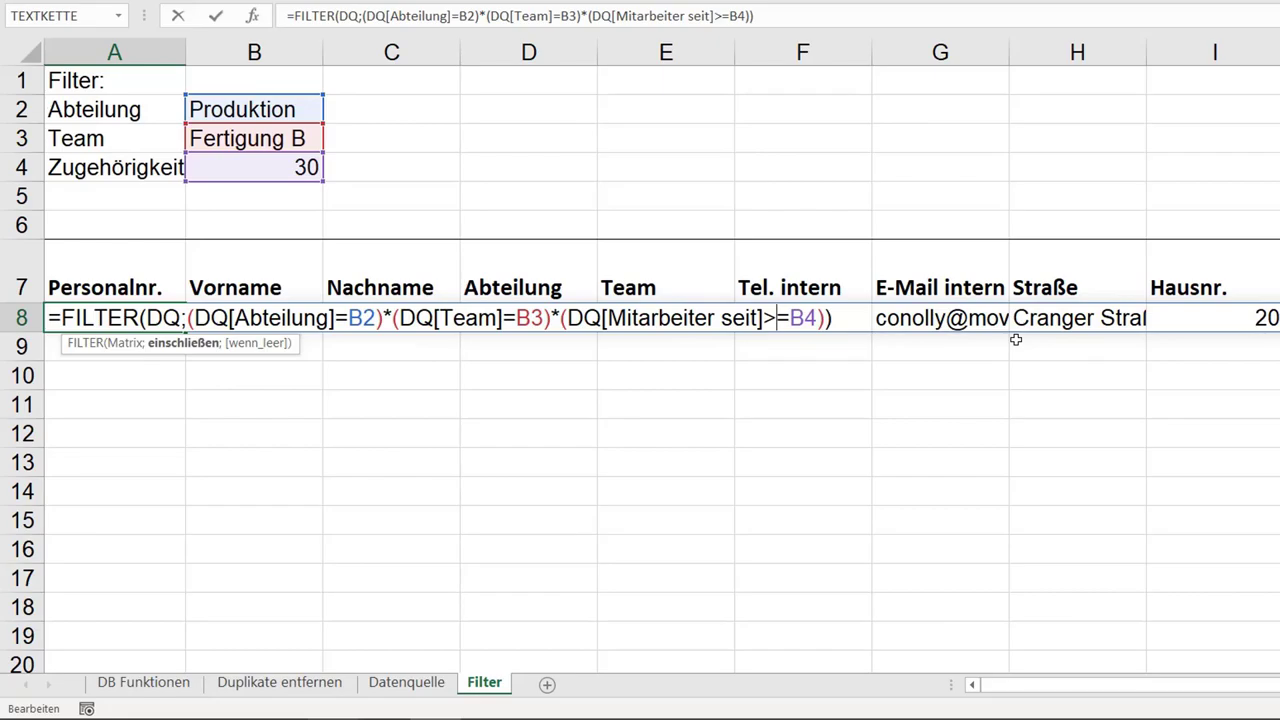
key(Return)
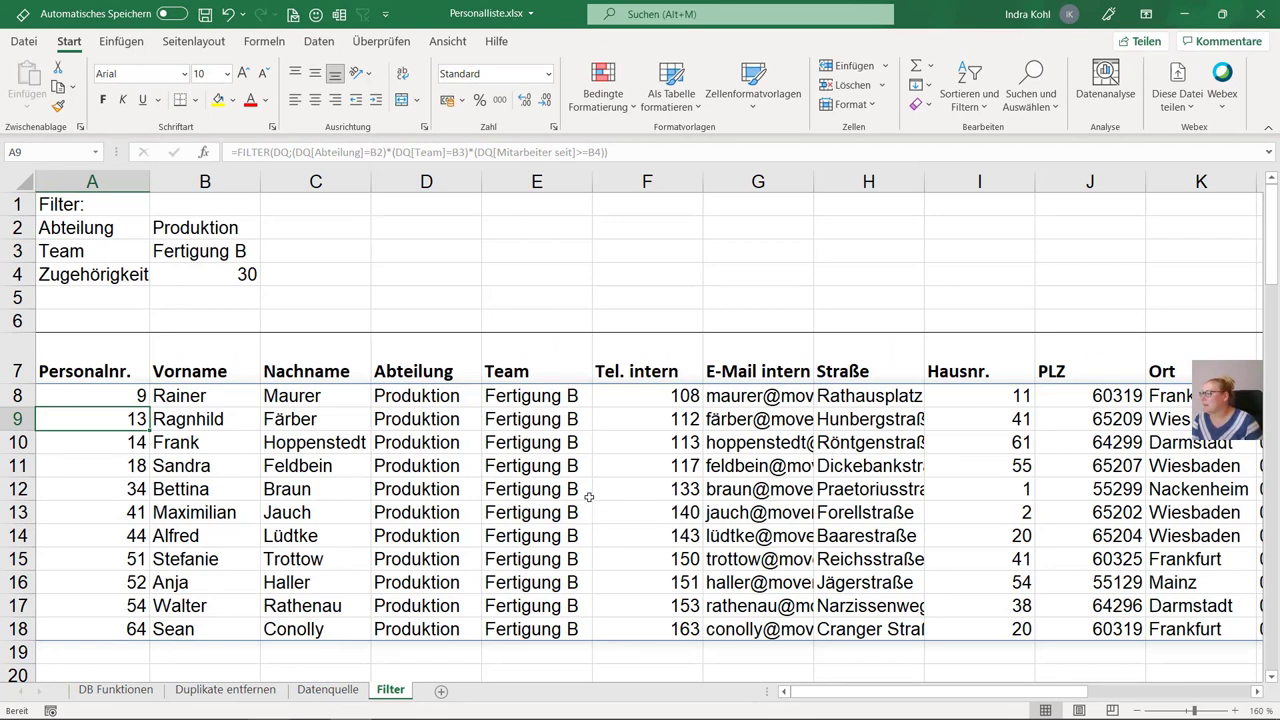
click(128, 395)
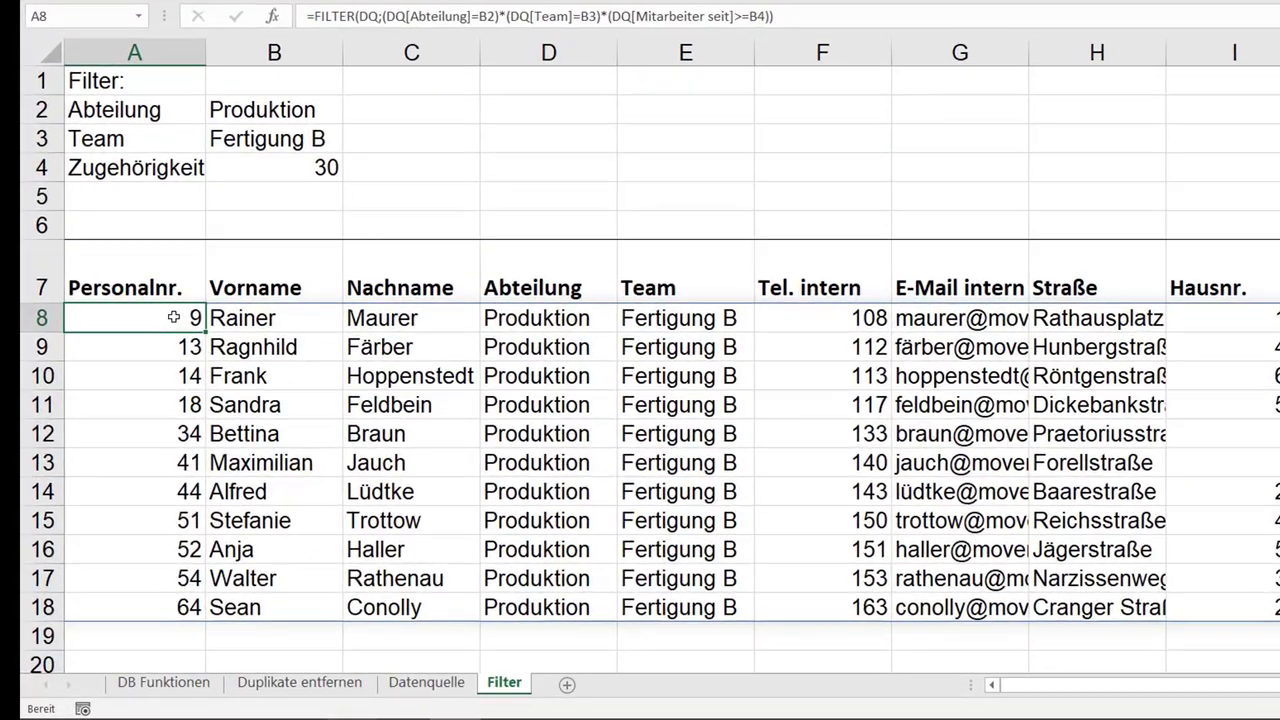
Join the department condition with + to a parenthesized team-and-tenure condition in A8.
double_click(159, 314)
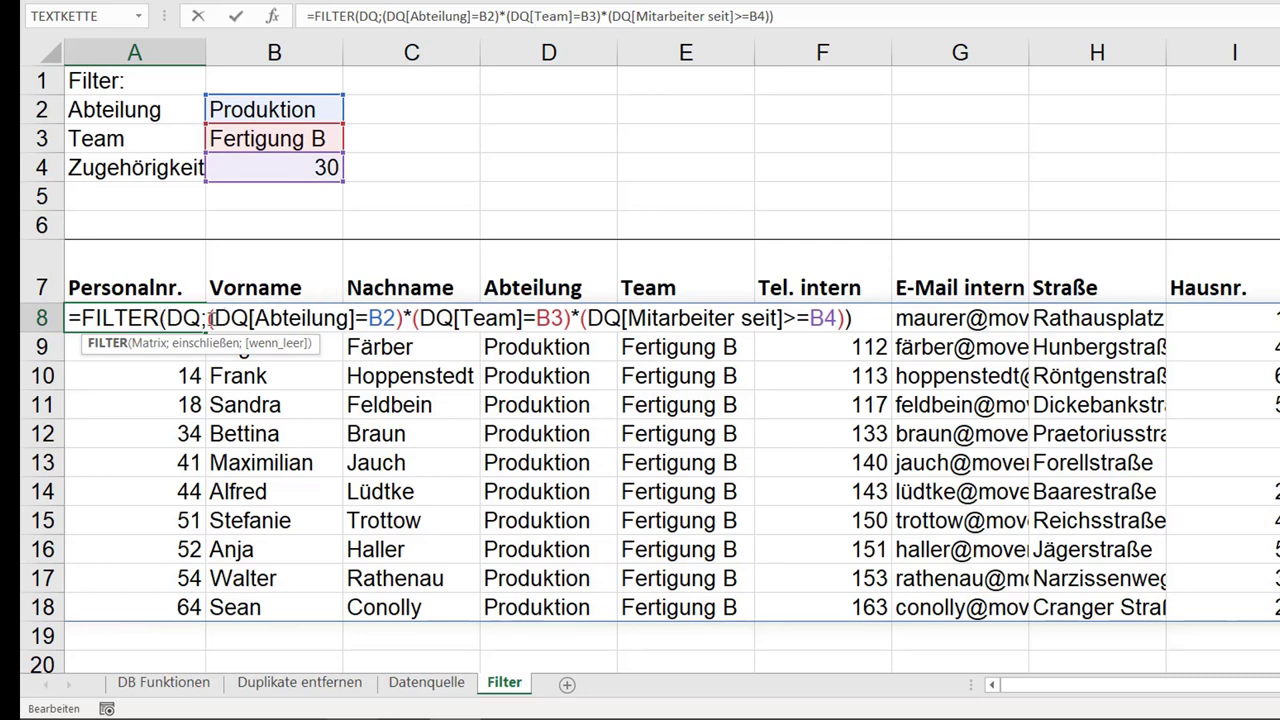
drag(208, 318, 404, 318)
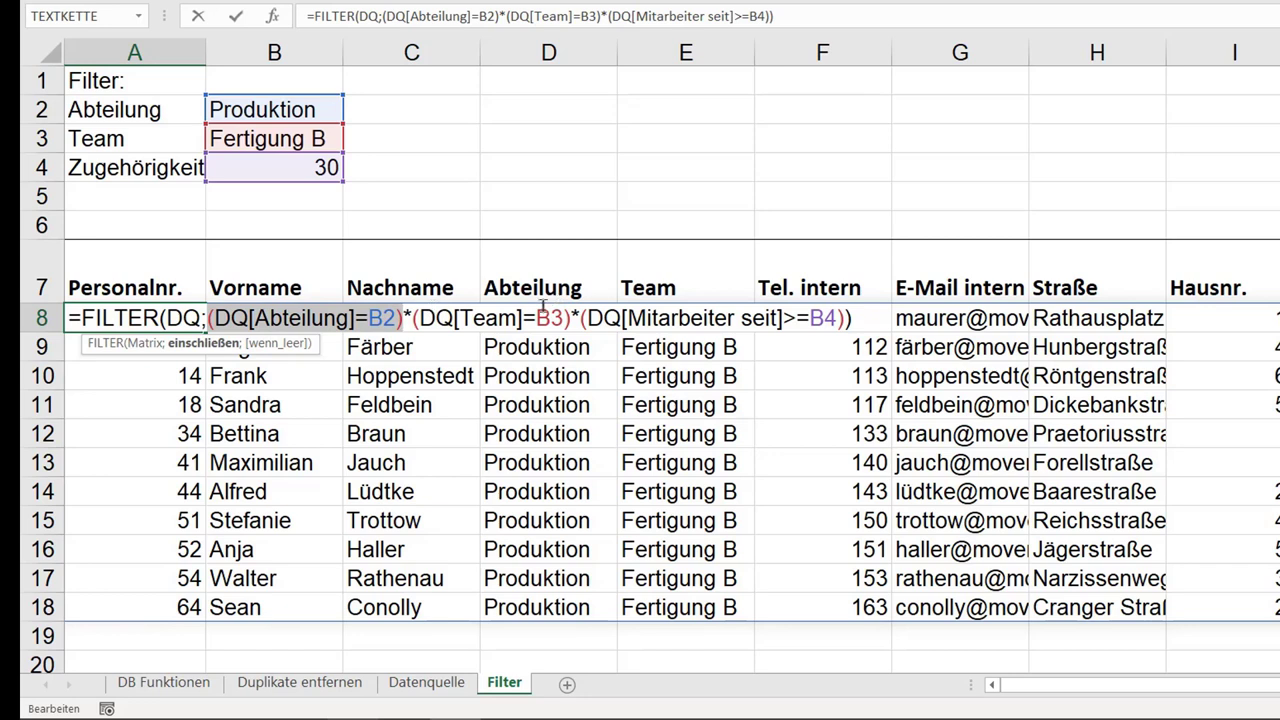
click(412, 318)
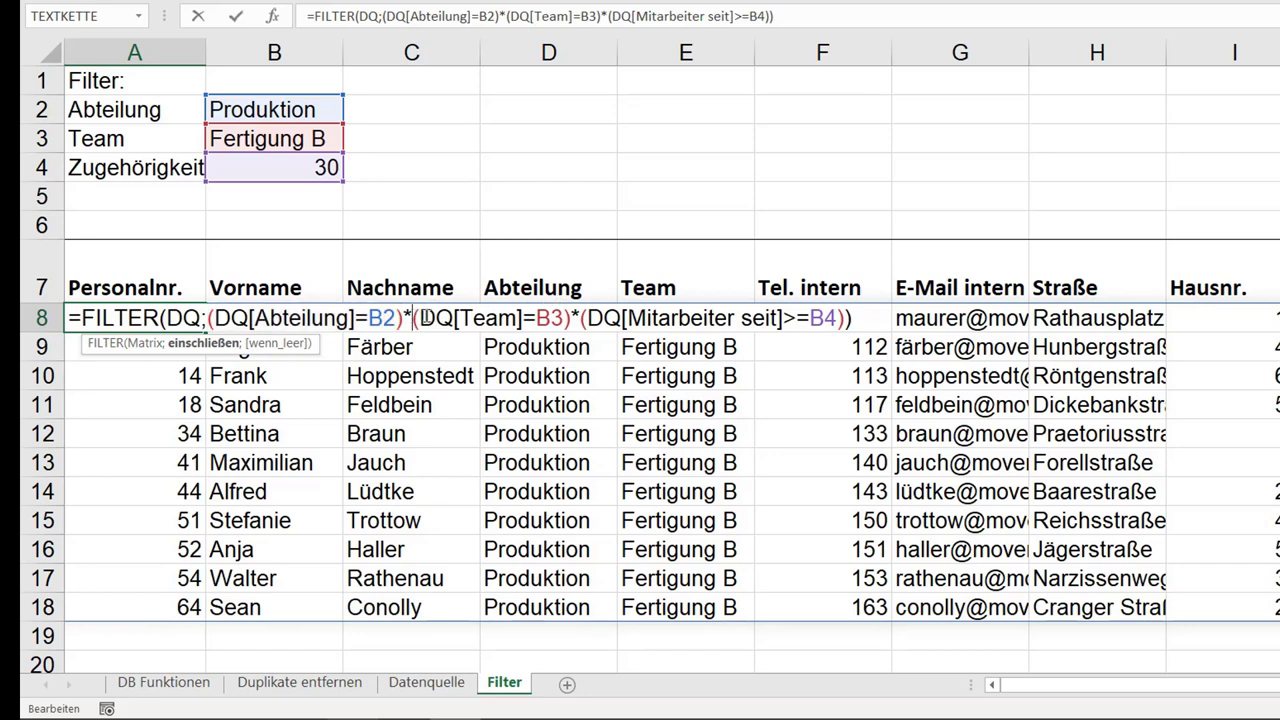
key(BackSpace)
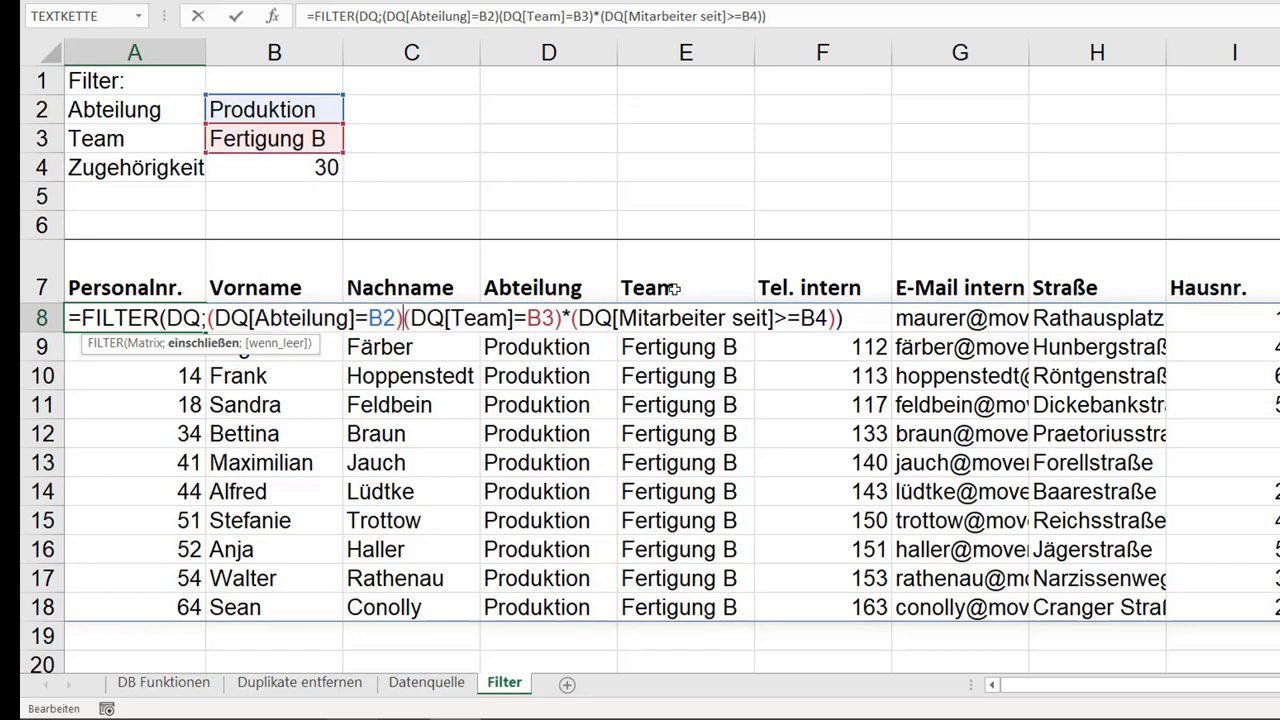
text(+)
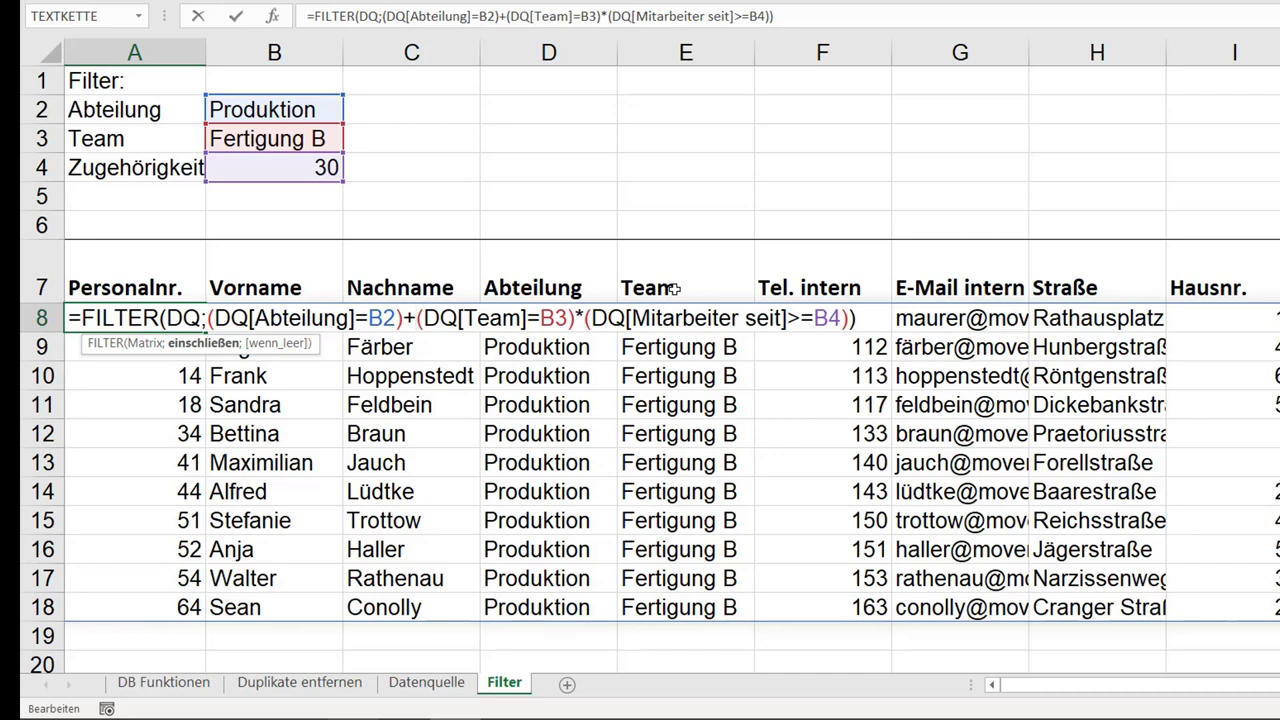
text(()
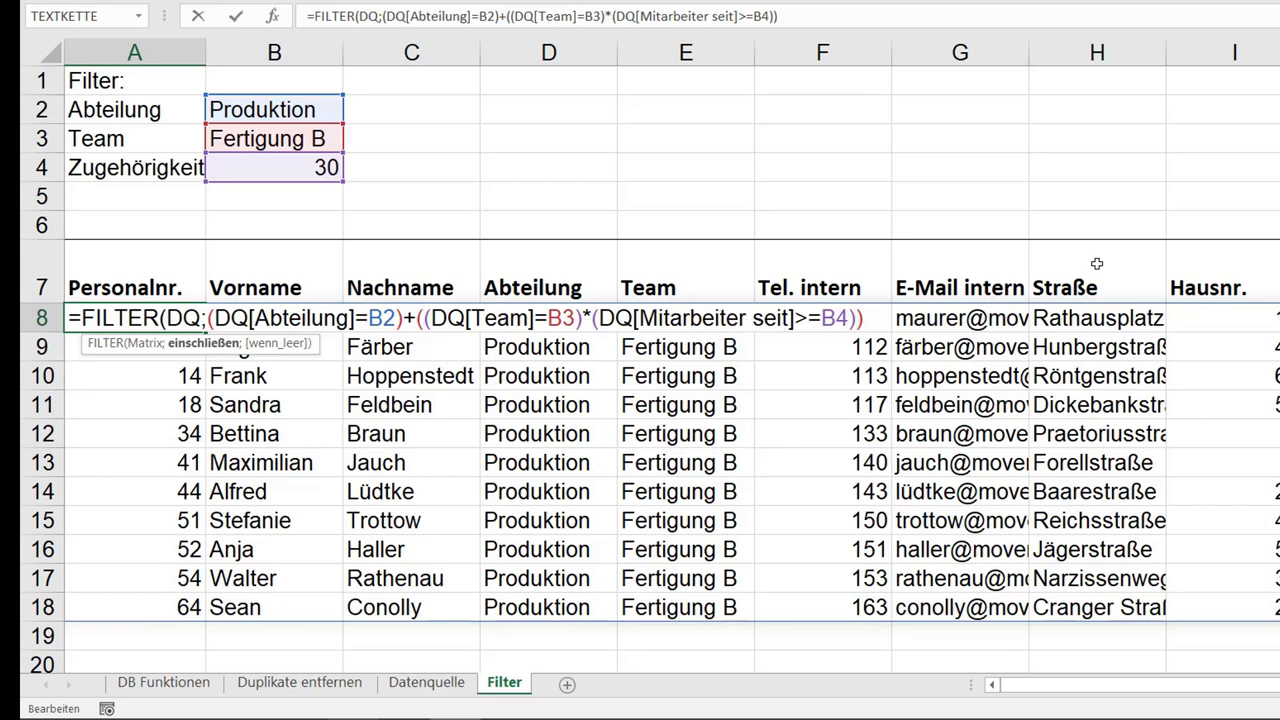
text())
key(Return)
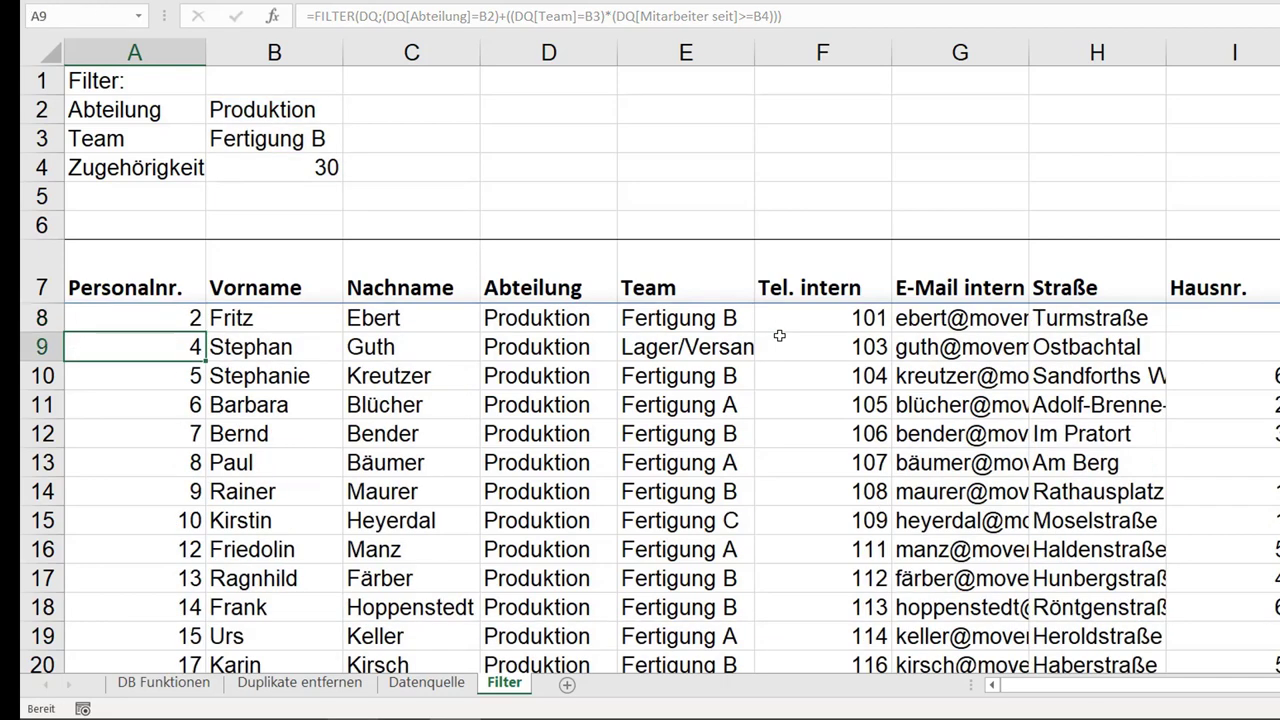
Enter Einkauf in B2 and scroll through the updated filter results.
click(326, 114)
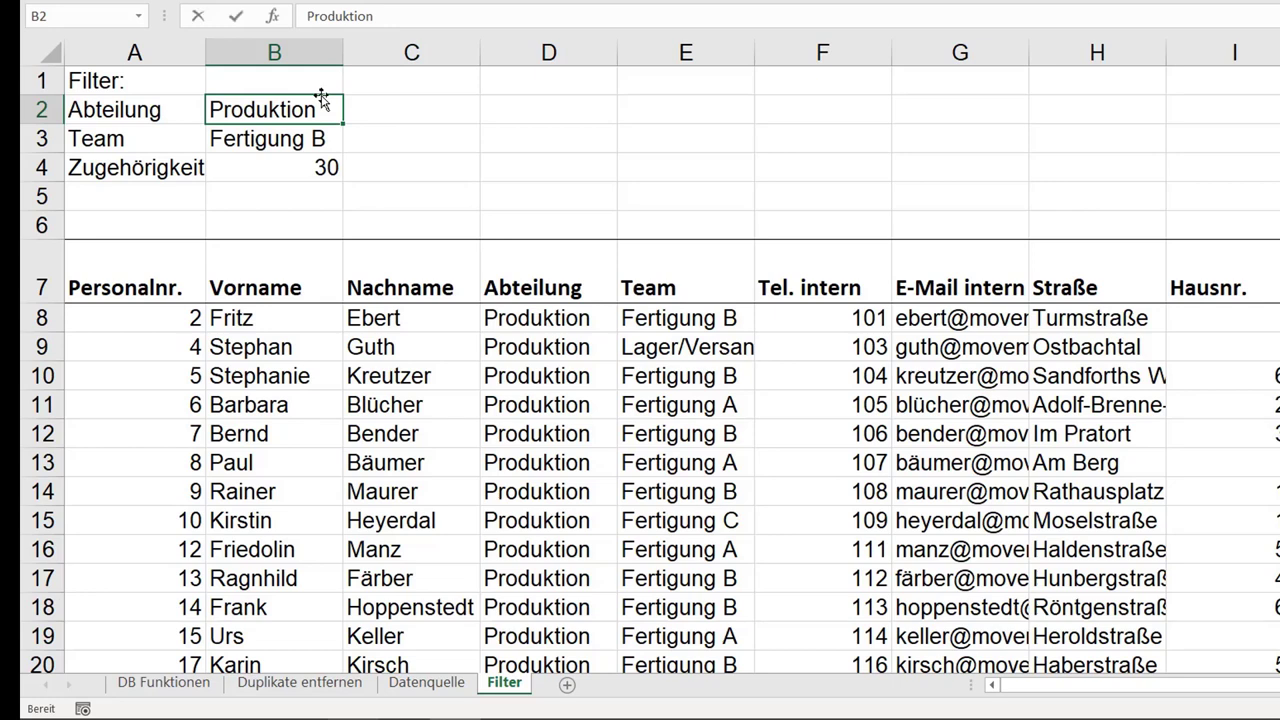
text(Einkauf)
key(Return)
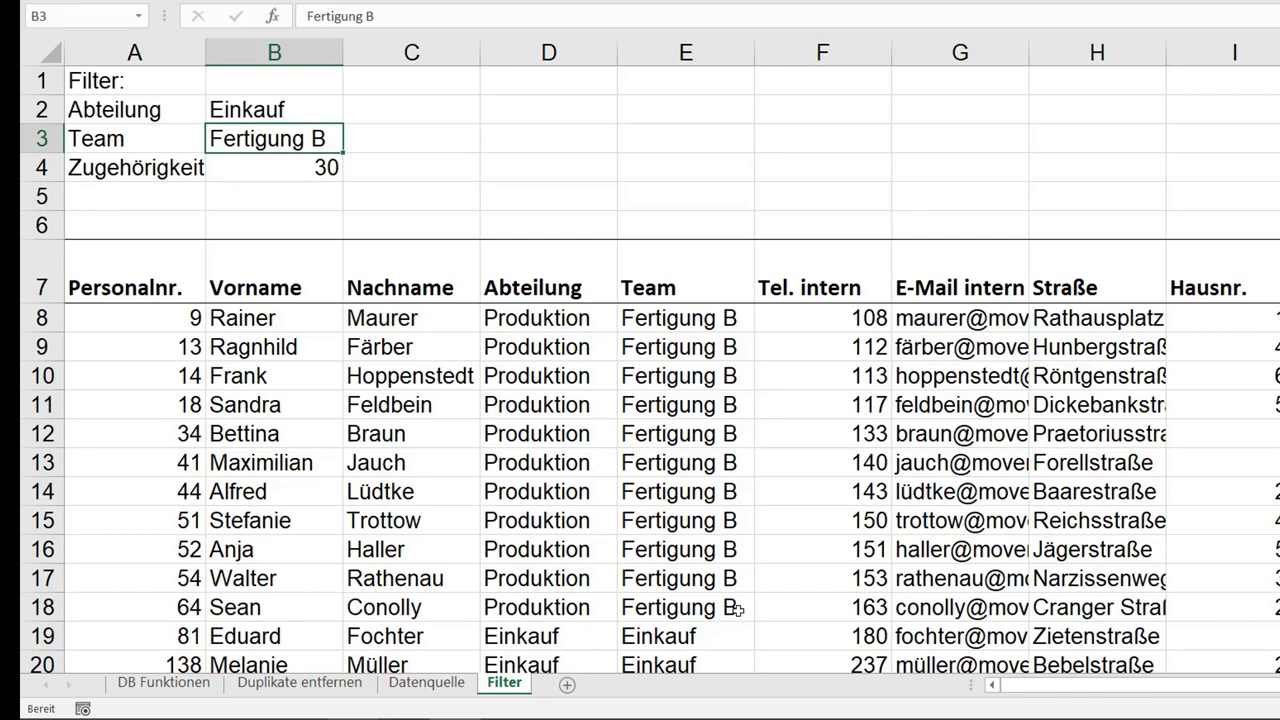
scroll(731, 613, down, 1)
scroll(737, 606, down, 1)
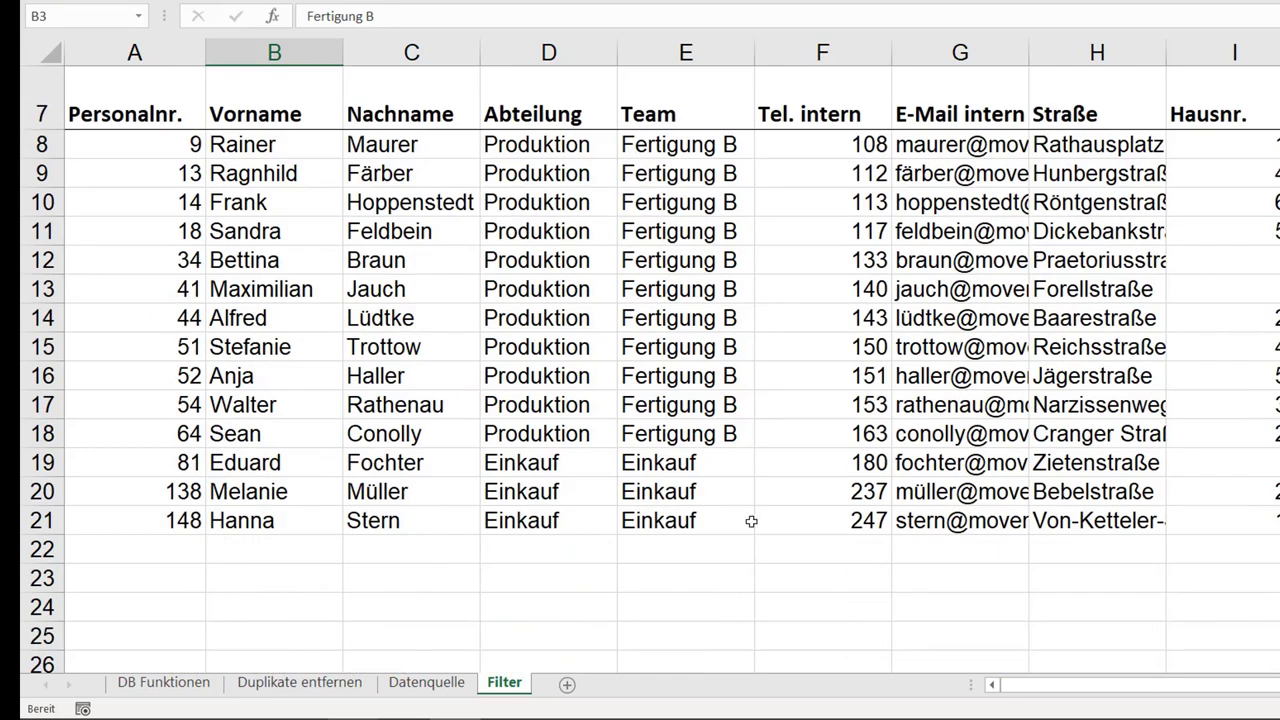
drag(1005, 688, 1185, 697)
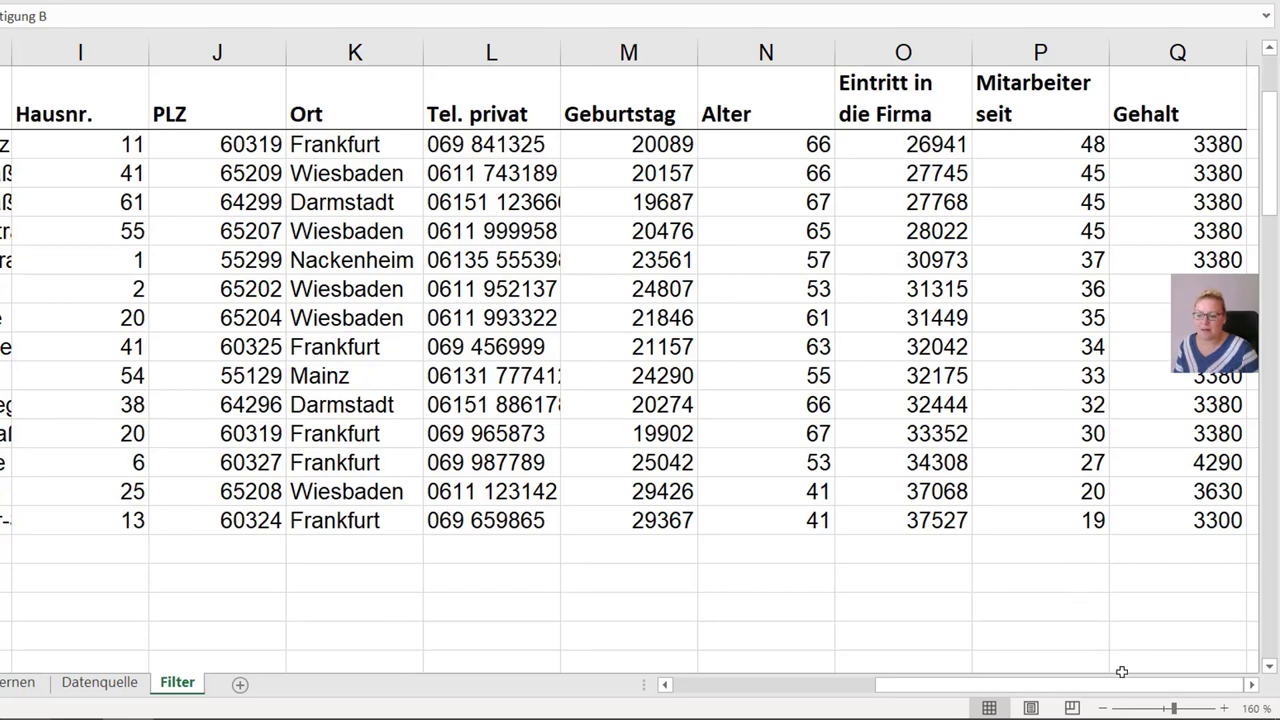
drag(1130, 685, 935, 676)
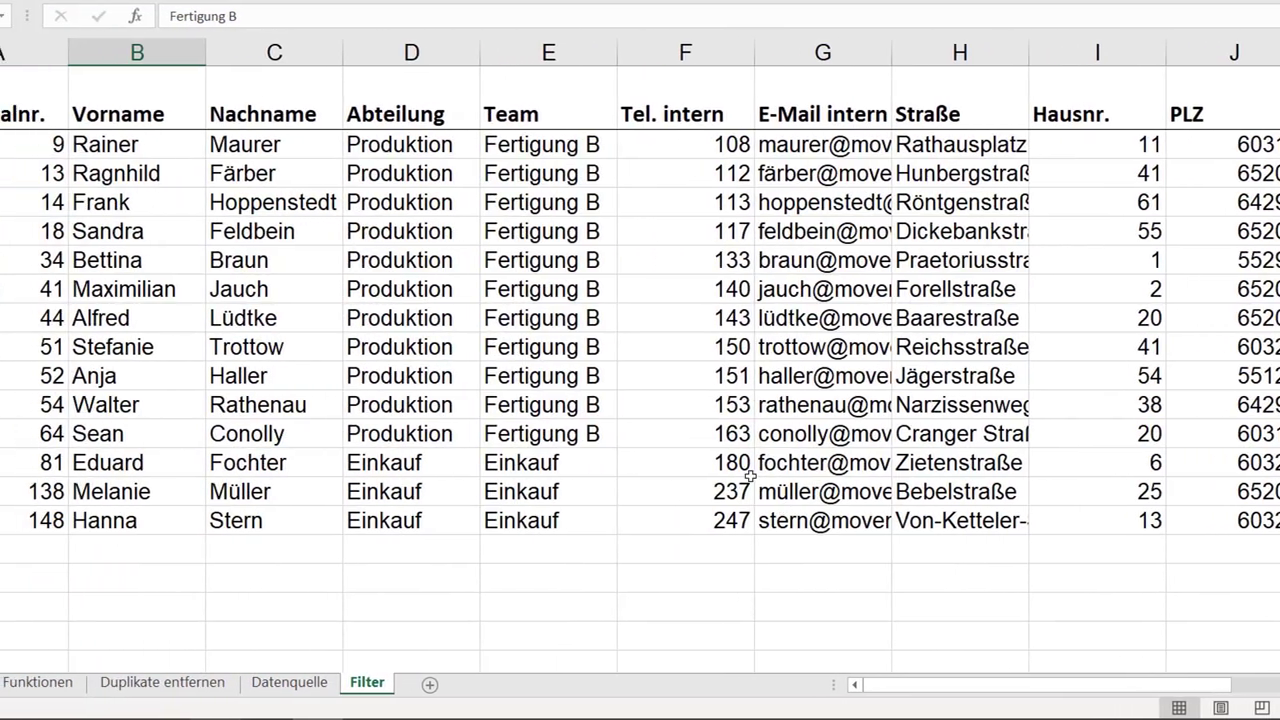
scroll(138, 318, up, 2)
Add a DQ[Mitarbeiter seit]>=B4 condition to the department branch of the A8 formula.
click(138, 318)
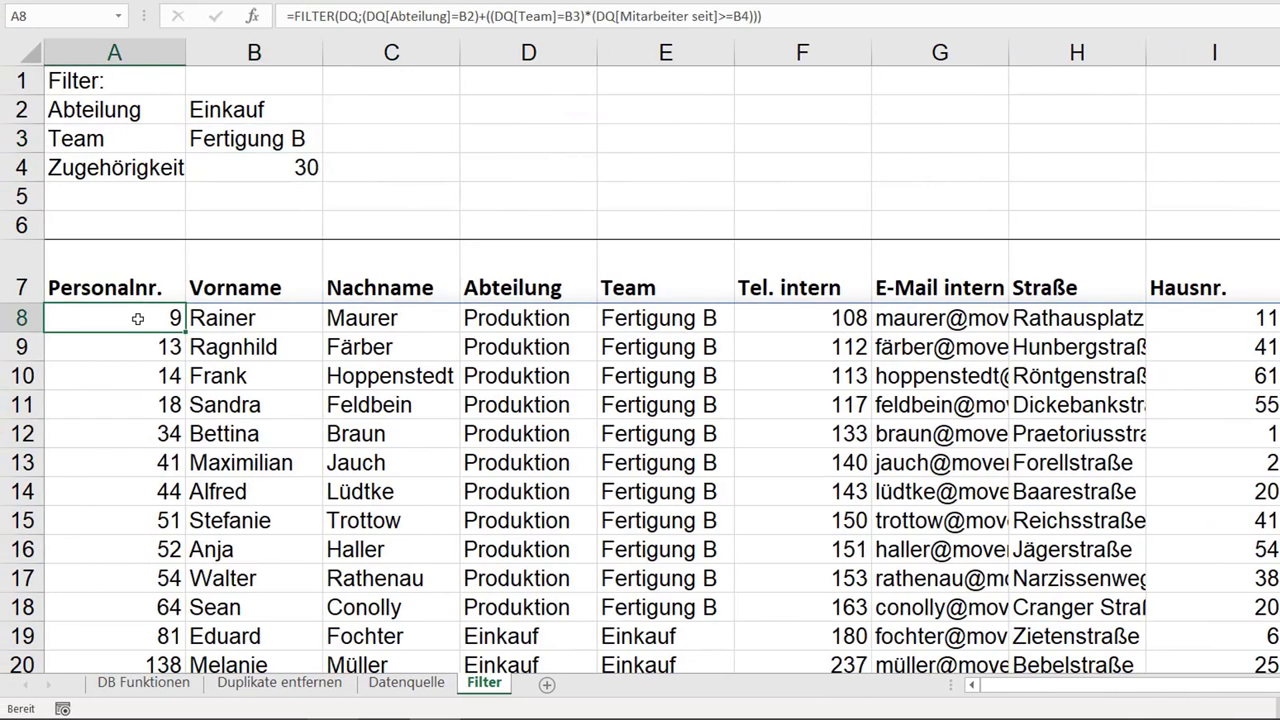
double_click(138, 318)
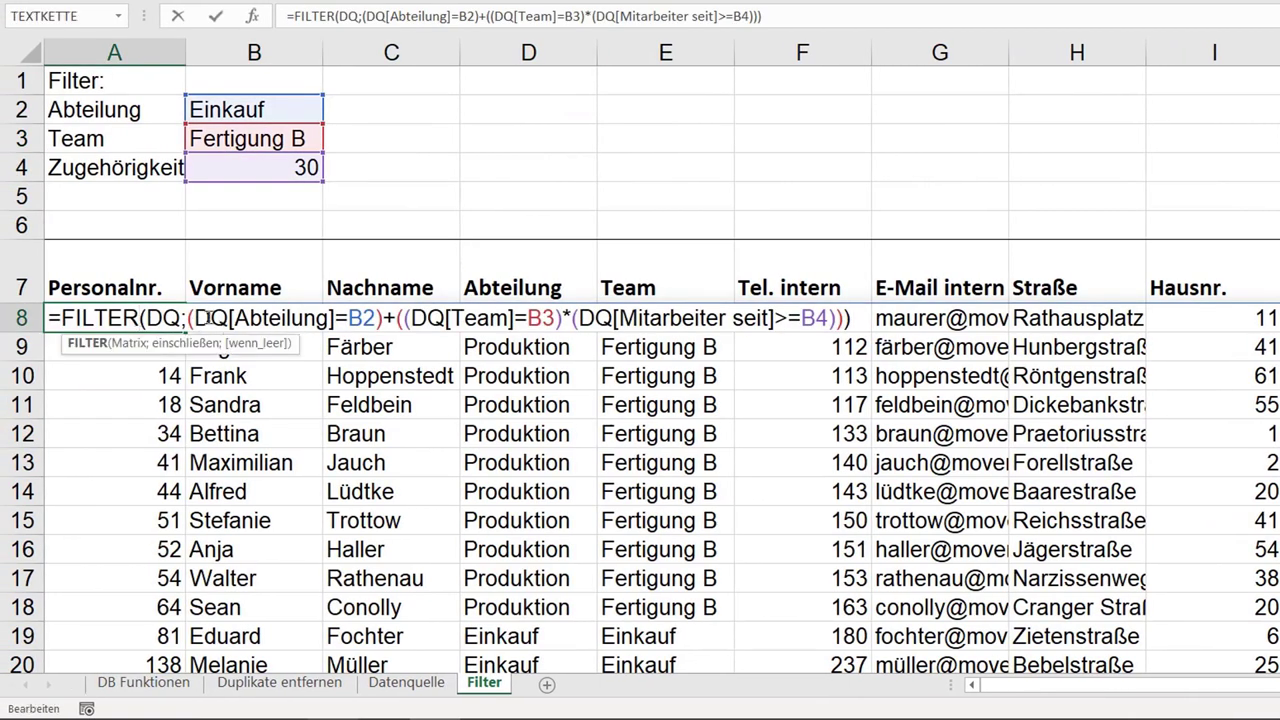
drag(198, 318, 377, 318)
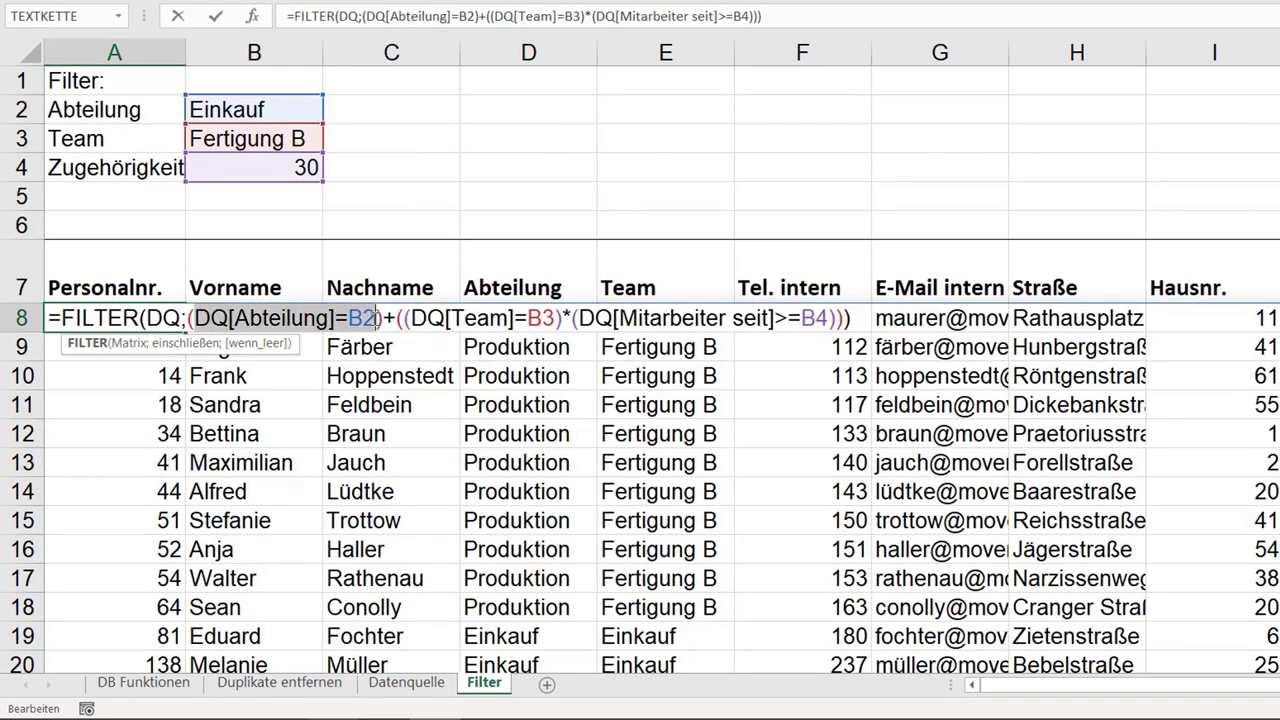
click(378, 318)
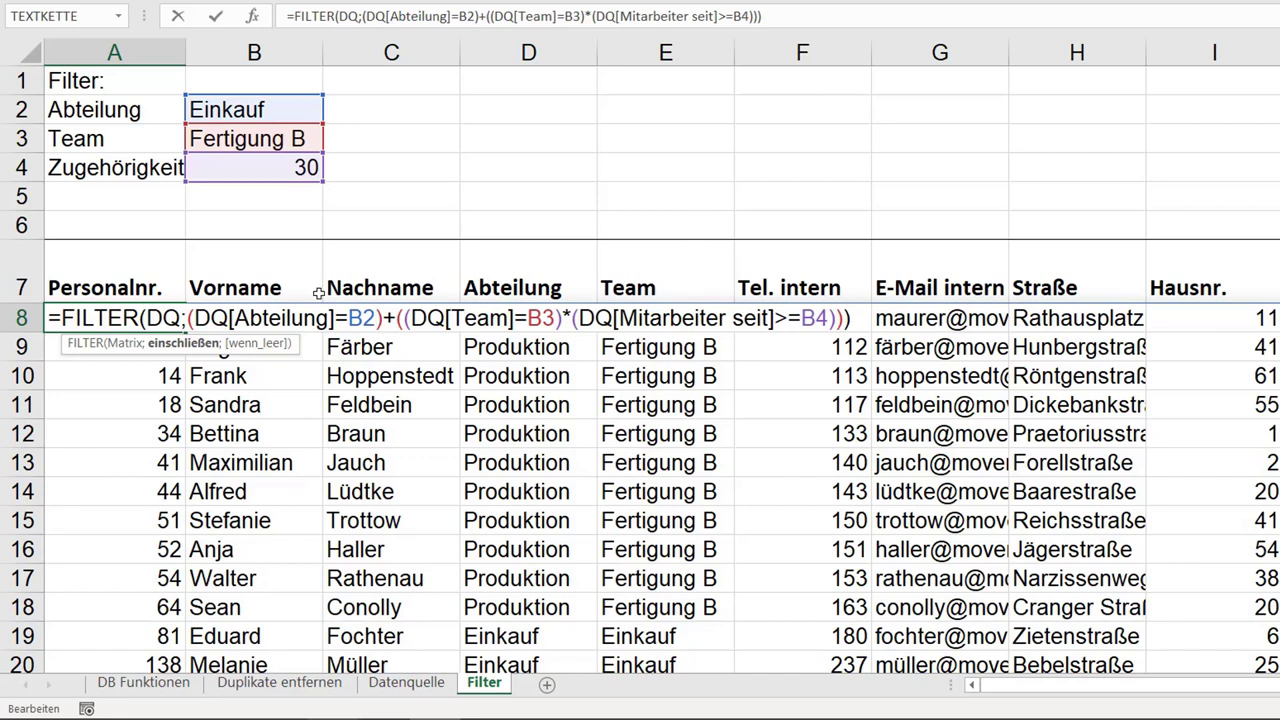
click(189, 318)
text(()
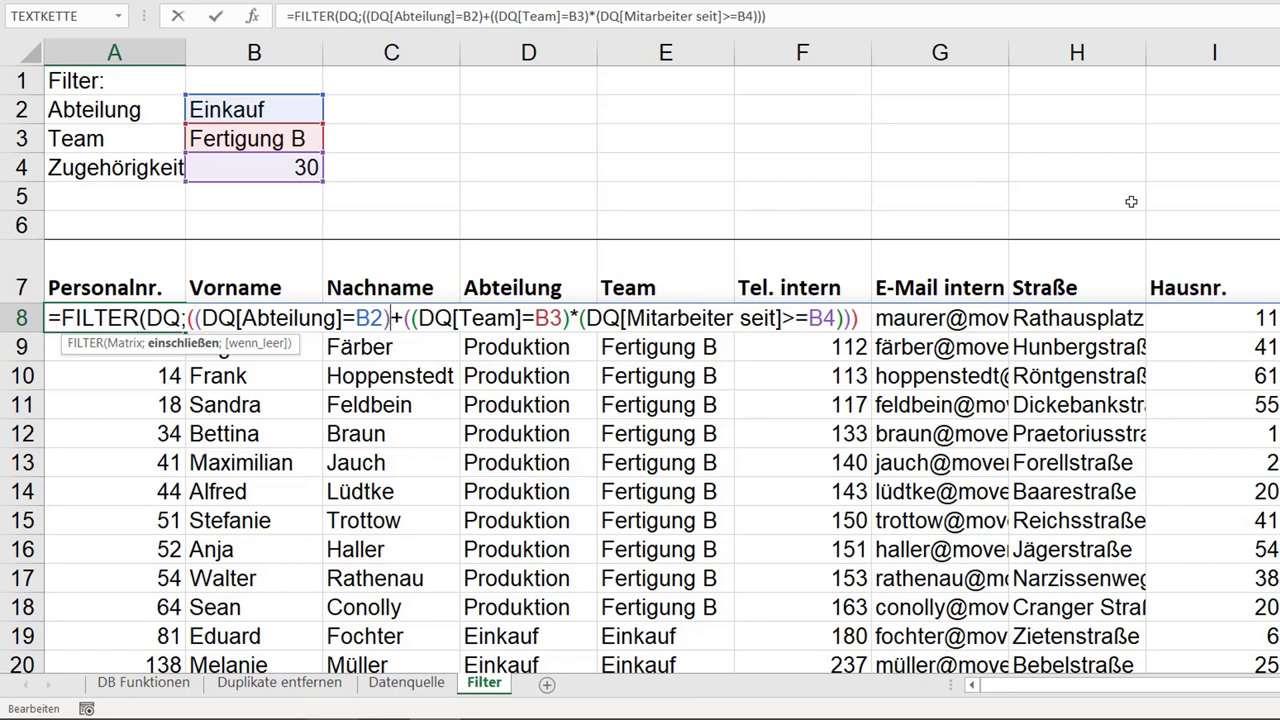
text(*d)
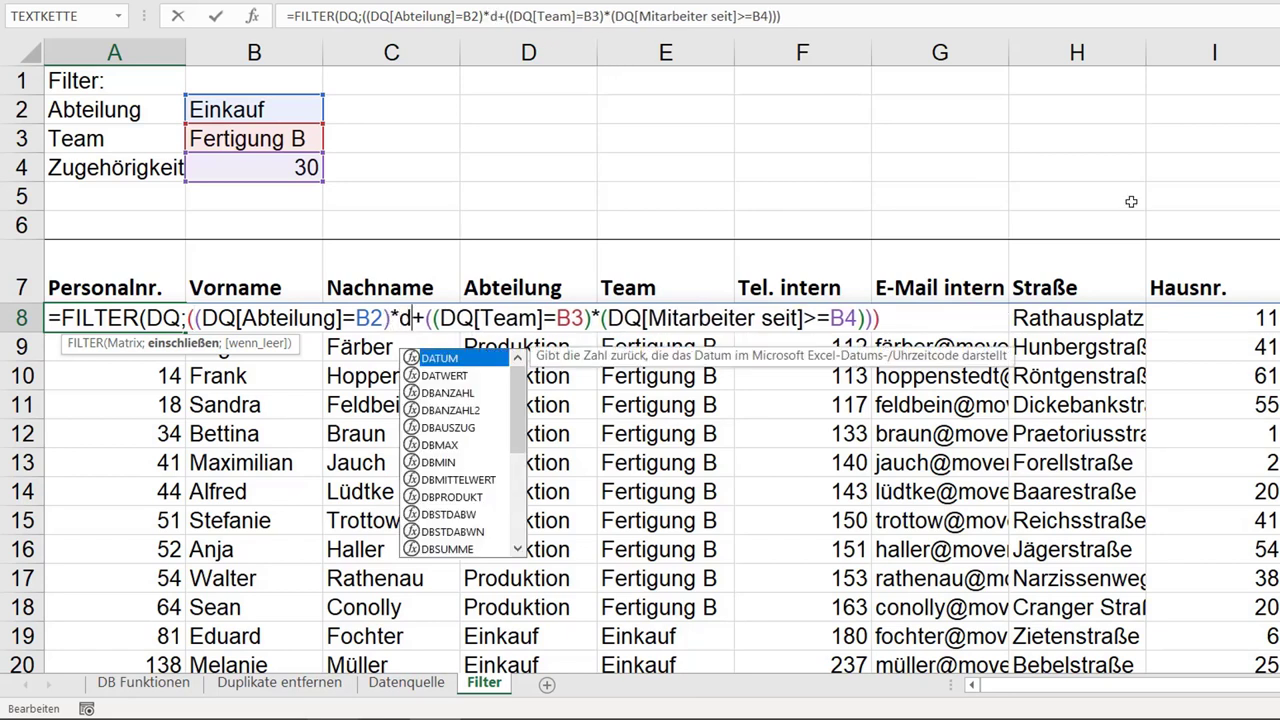
text(q)
key(Tab)
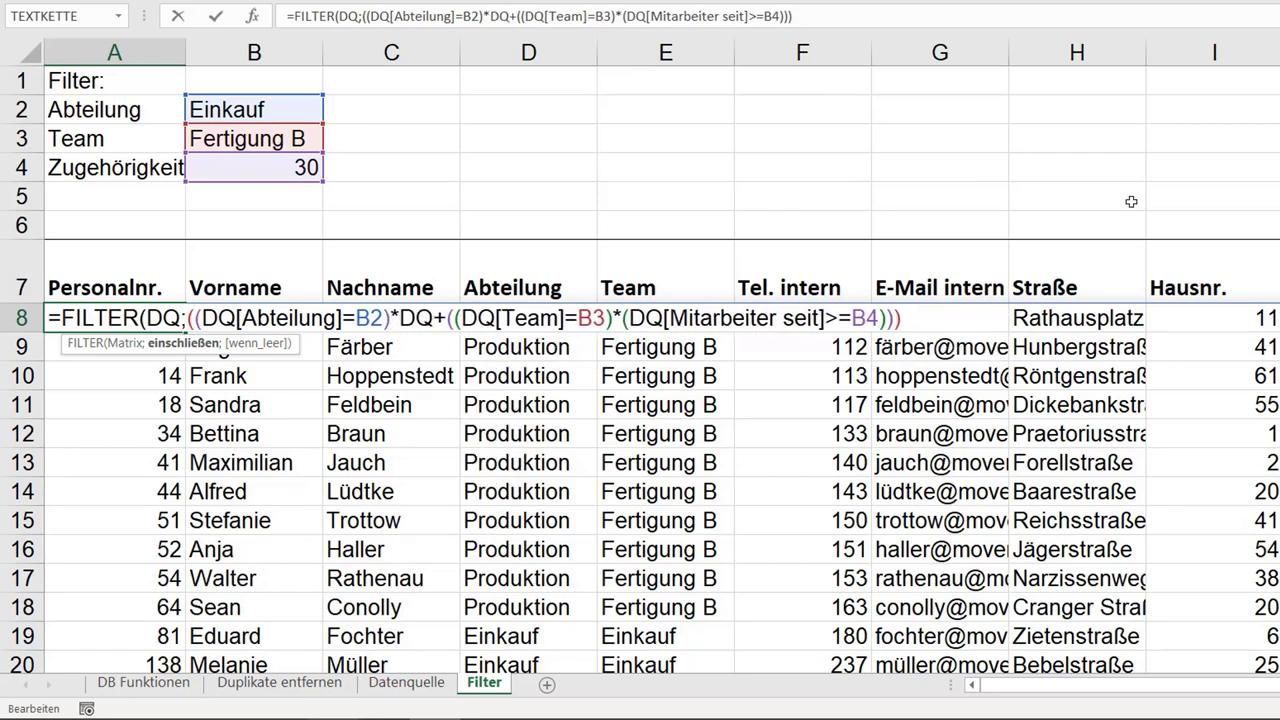
text([)
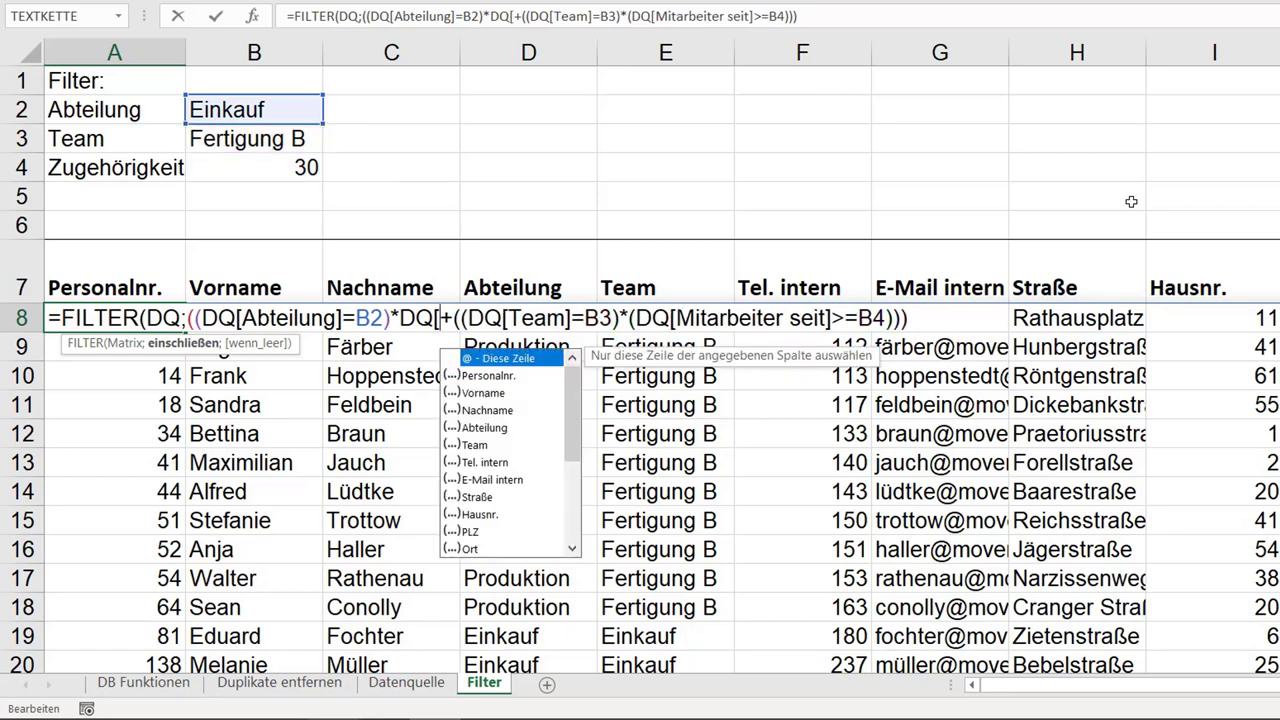
text(mi)
key(Tab)
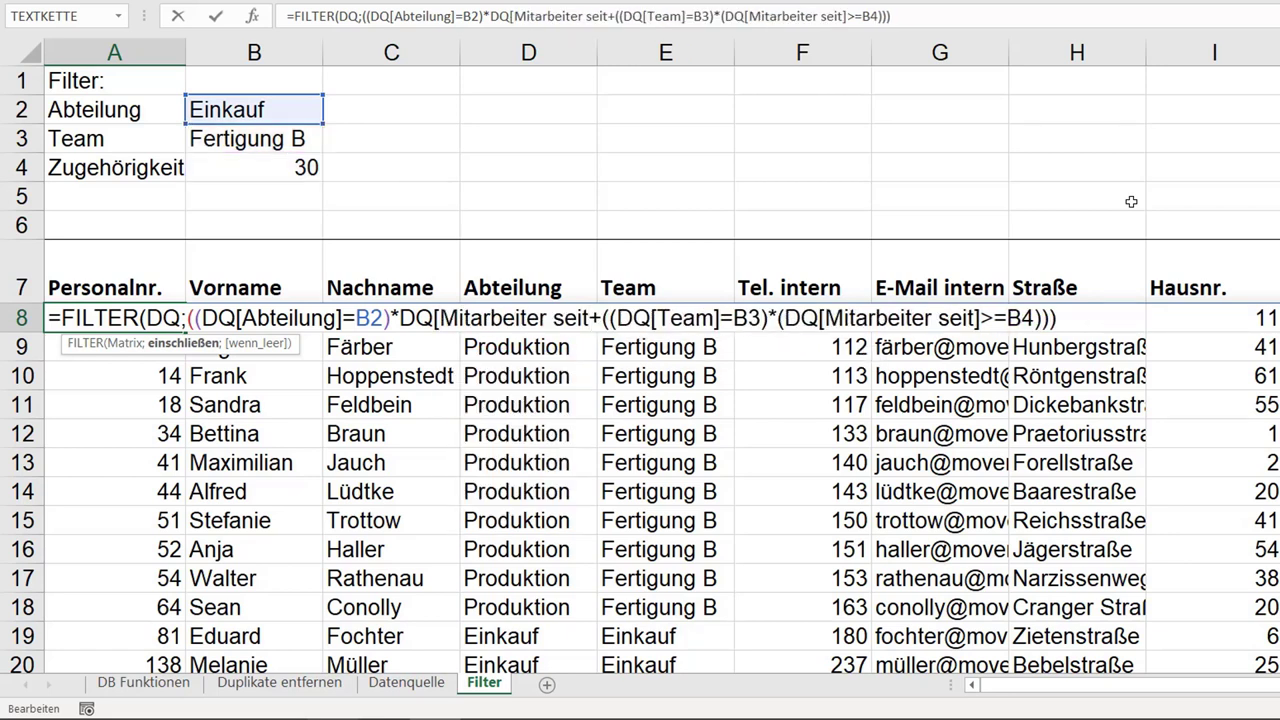
text(])
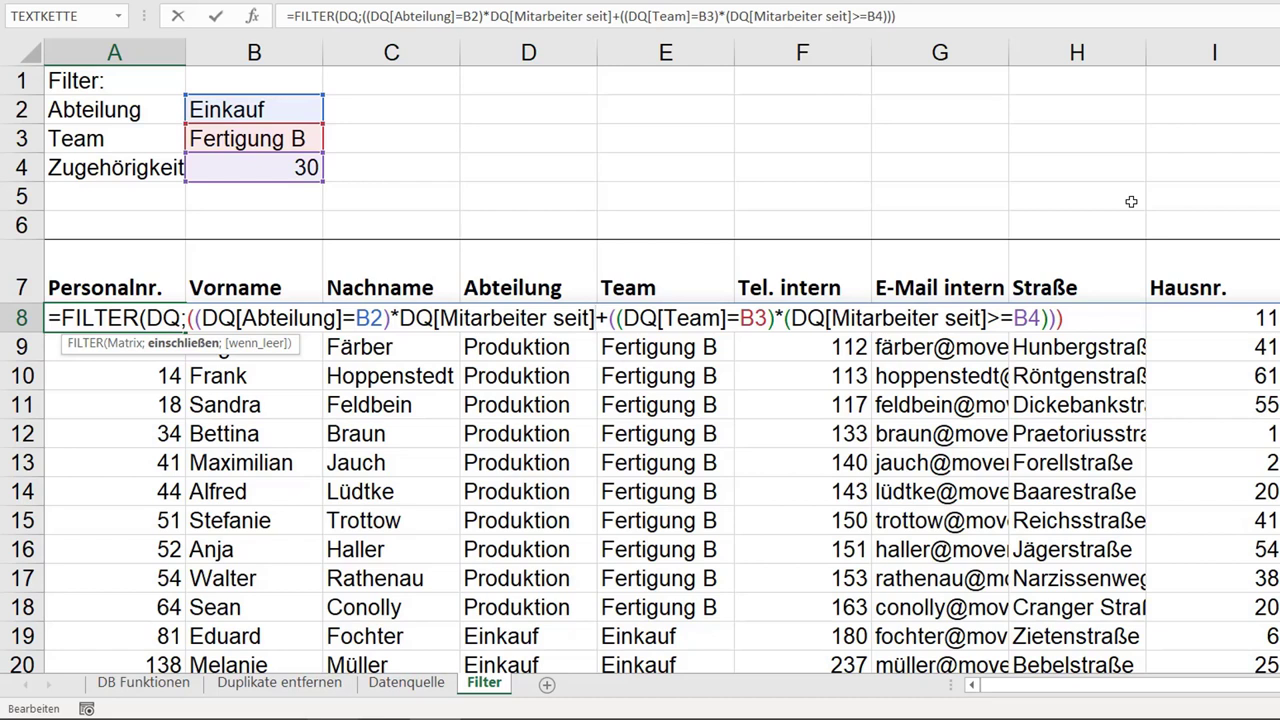
text(>)
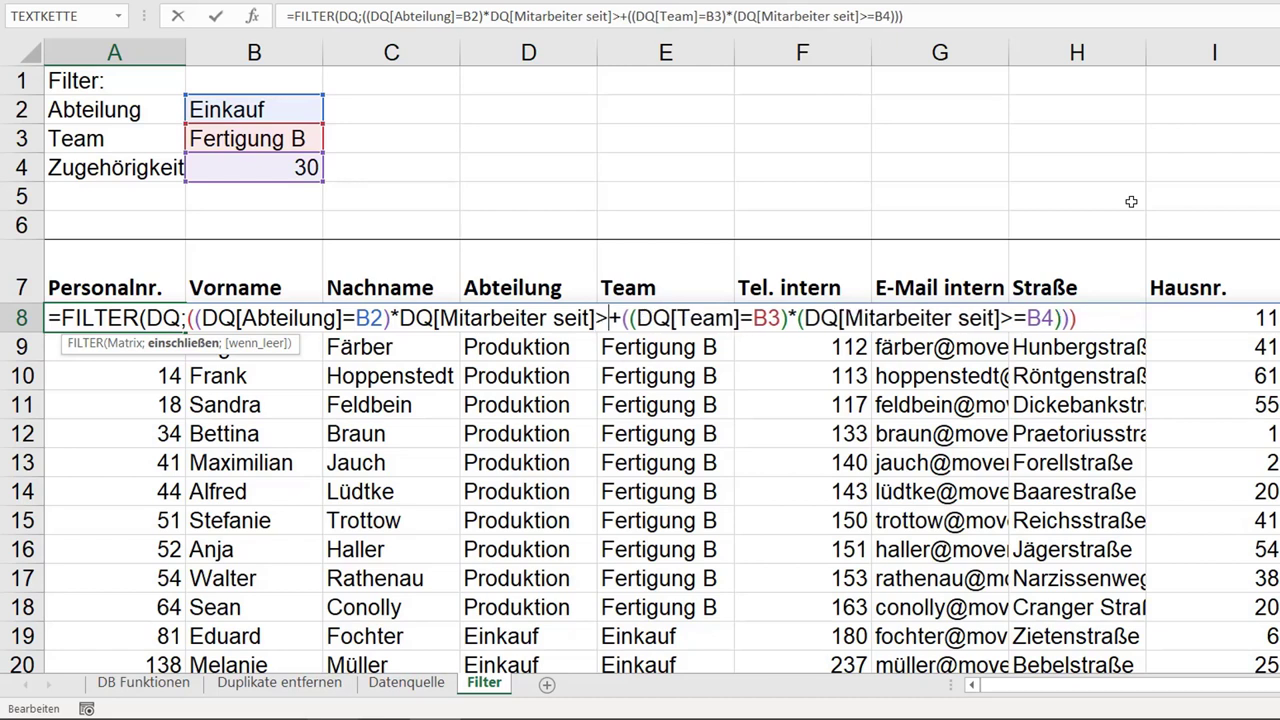
text(=)
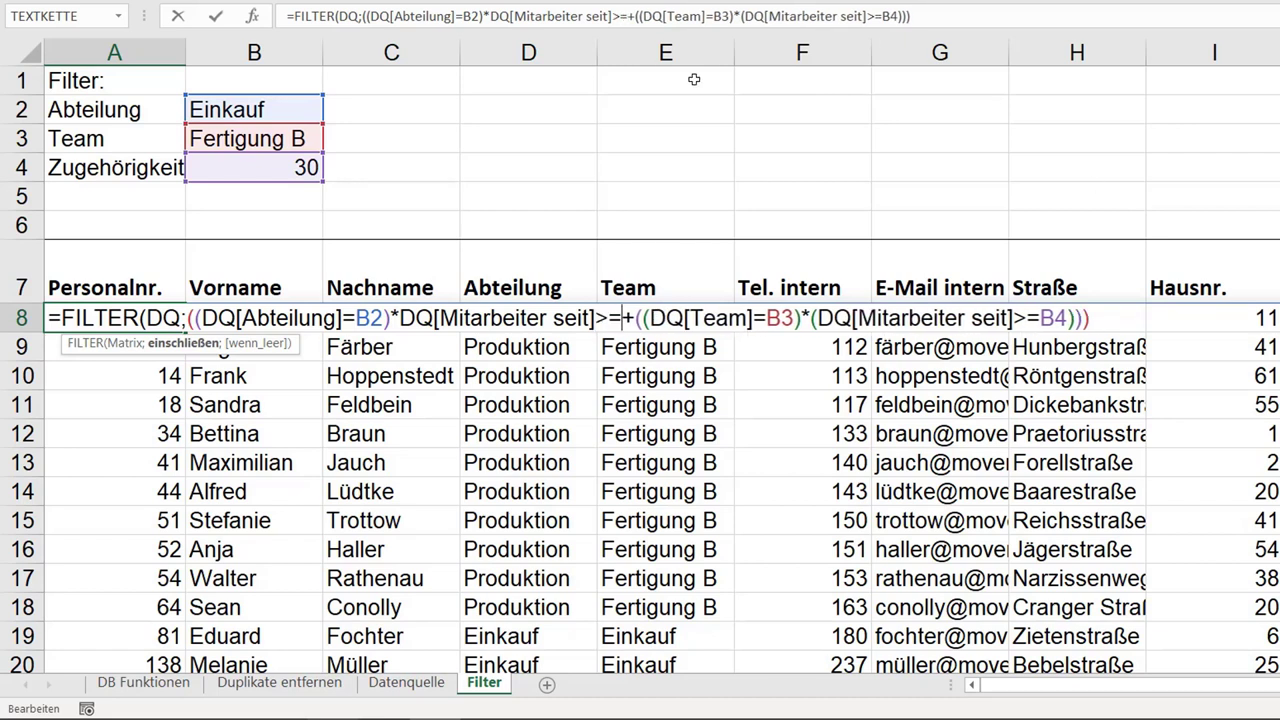
click(224, 165)
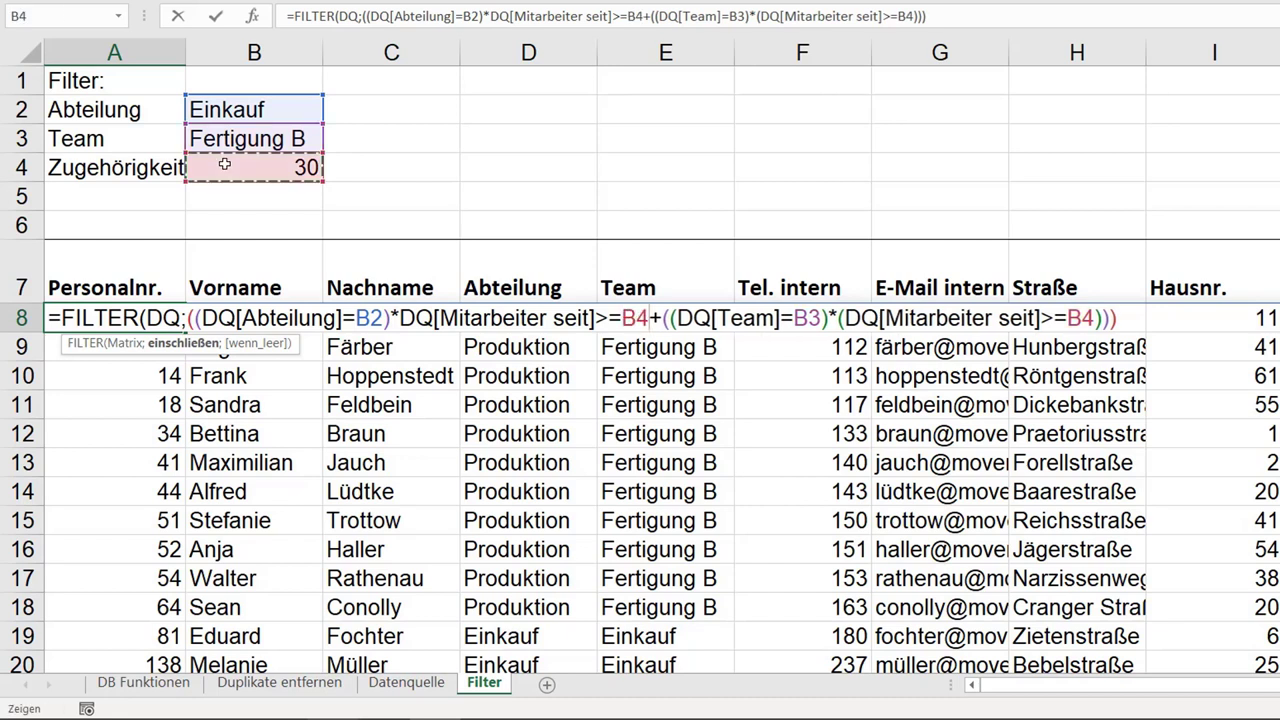
text())
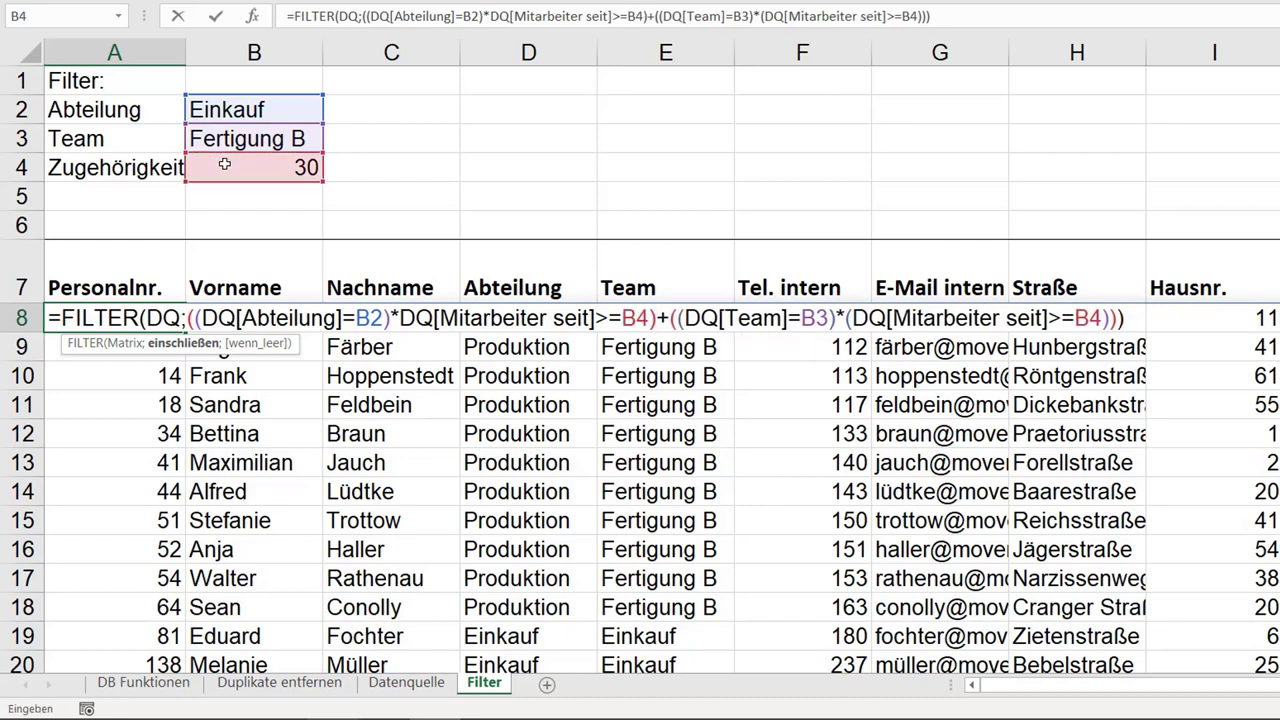
text())
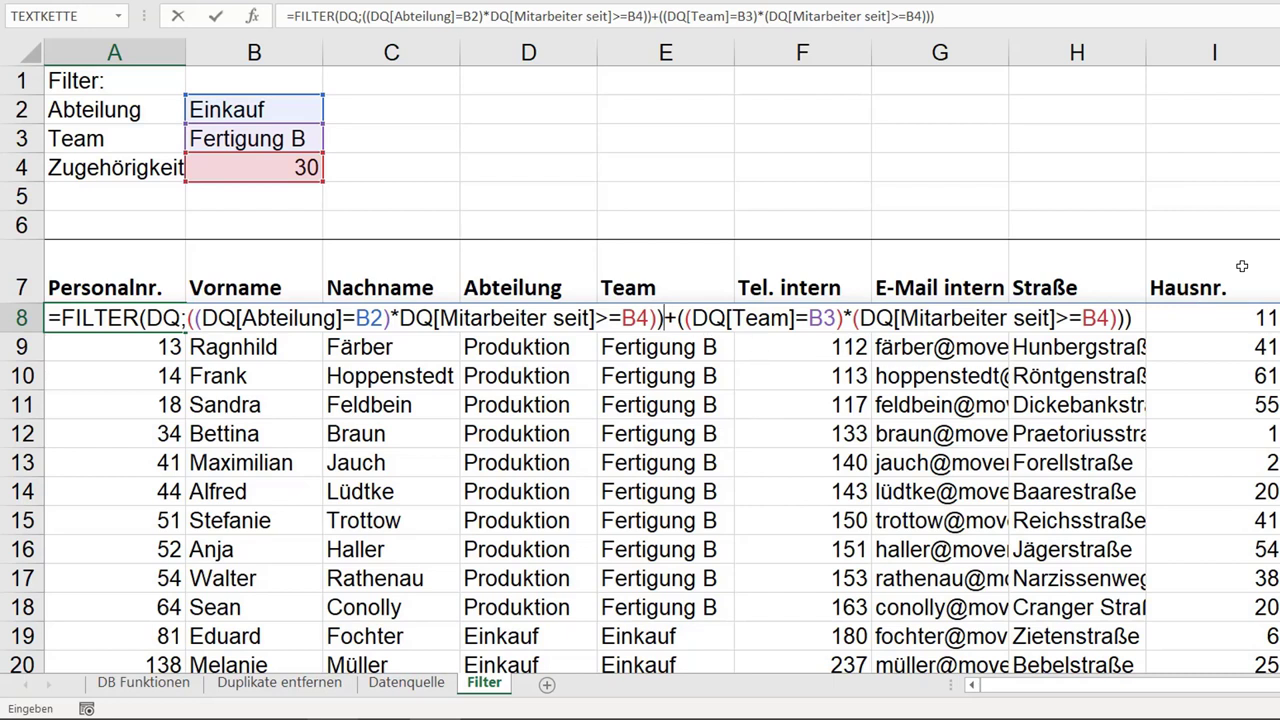
key(Return)
key(Return)
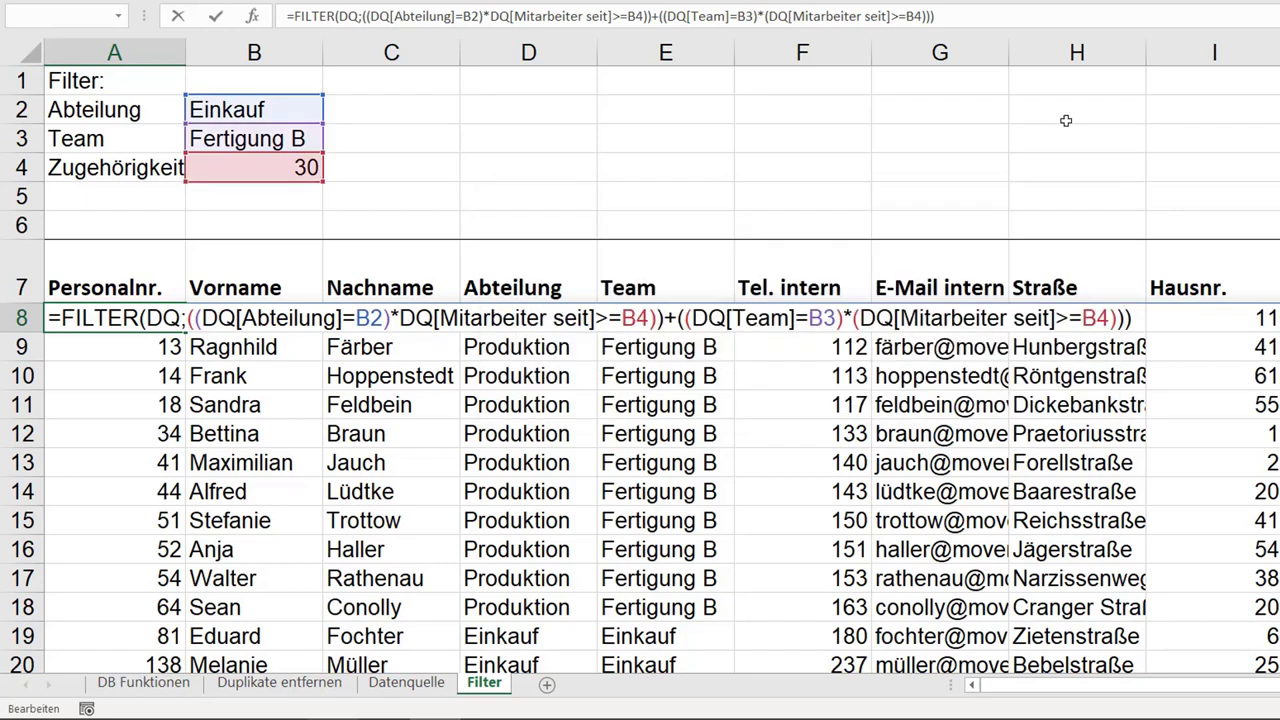
Add the missing parenthesis and commit the corrected A8 formula.
click(660, 318)
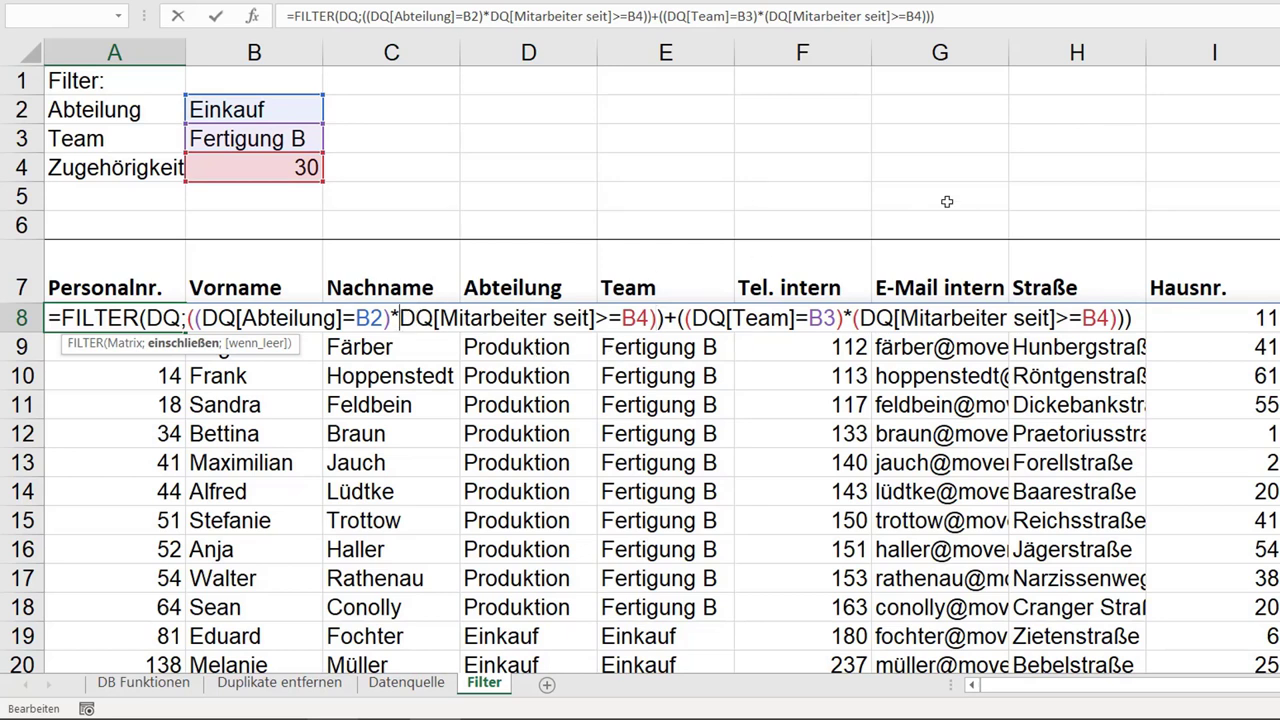
text(()
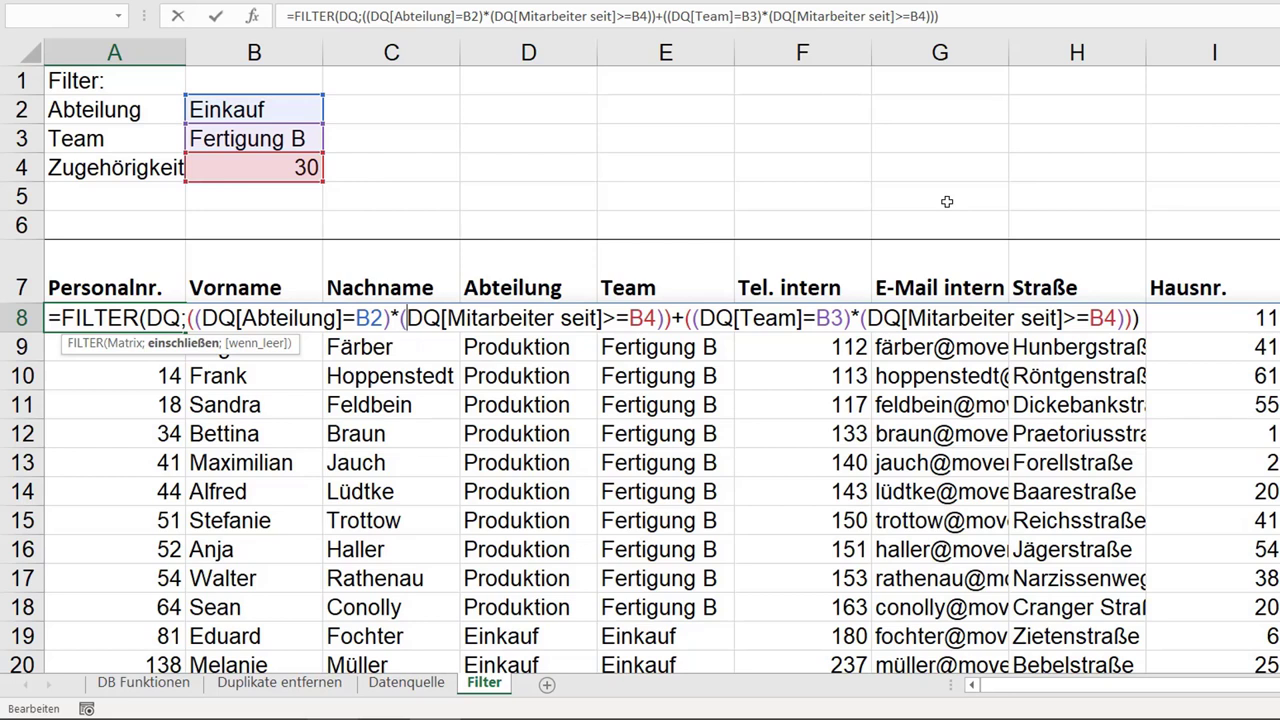
key(Return)
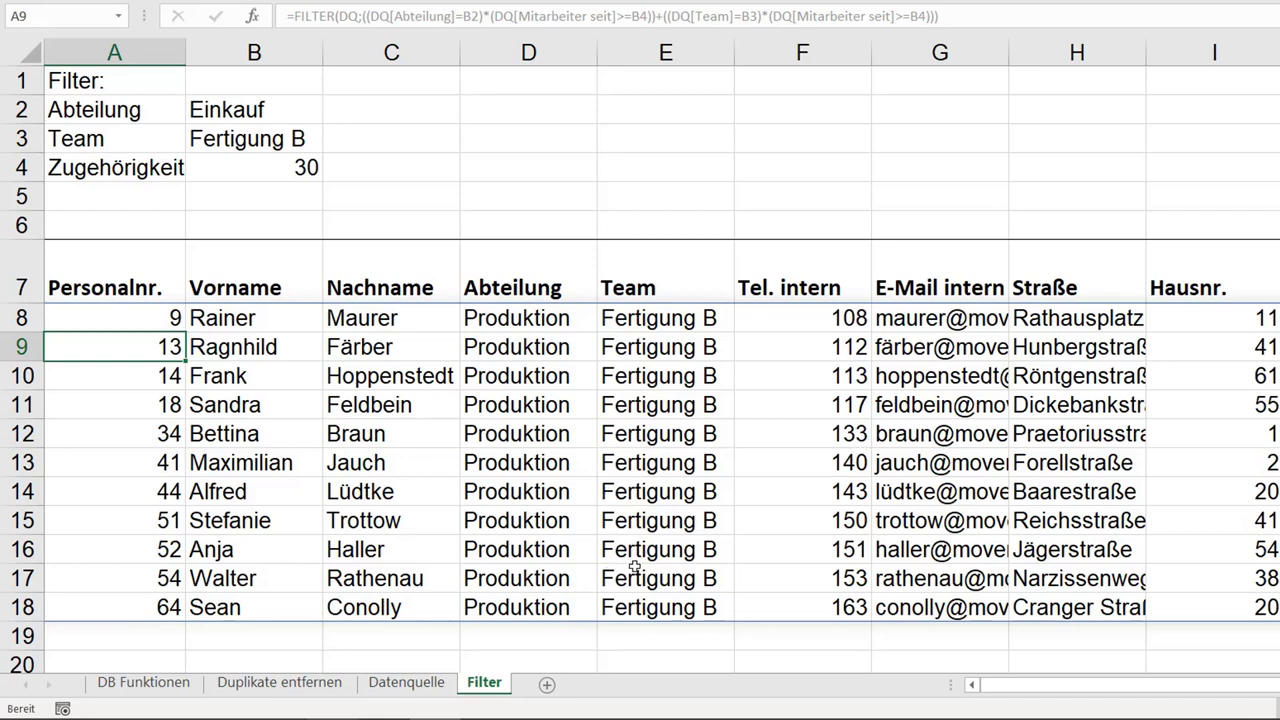
Filter the Datenquelle sheet's Abteilung column to show only Einkauf rows.
click(430, 683)
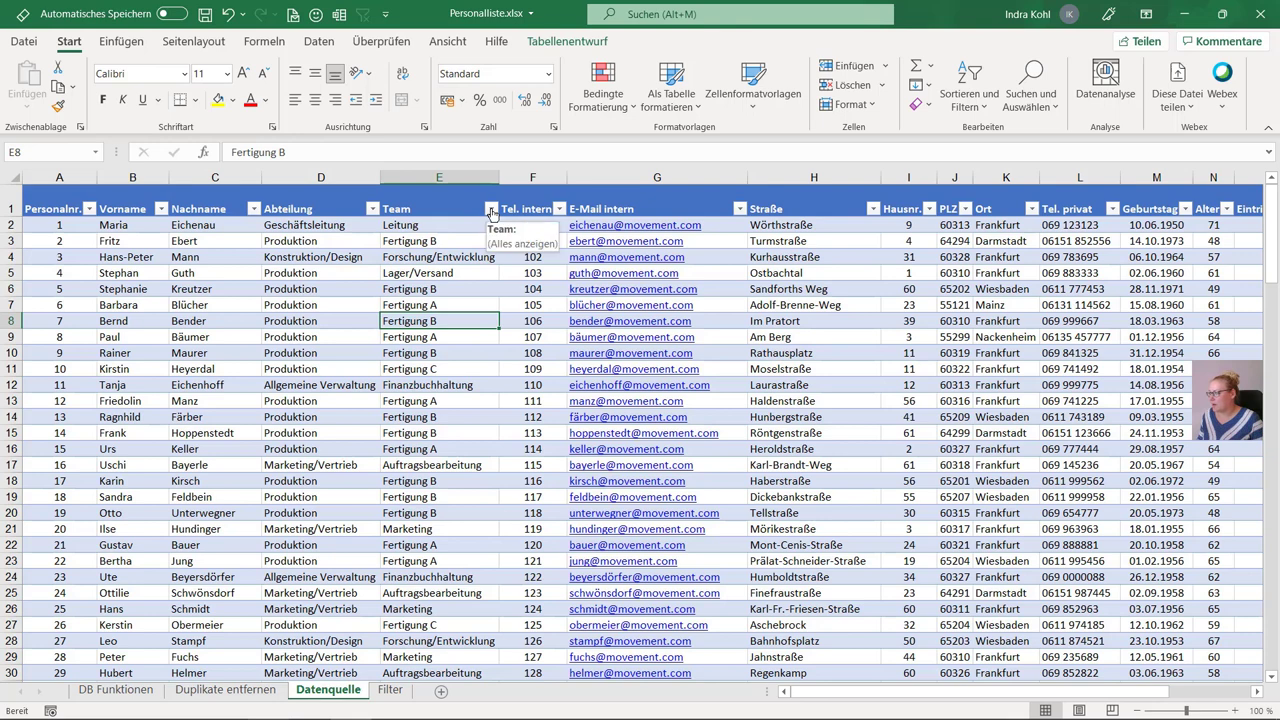
click(373, 208)
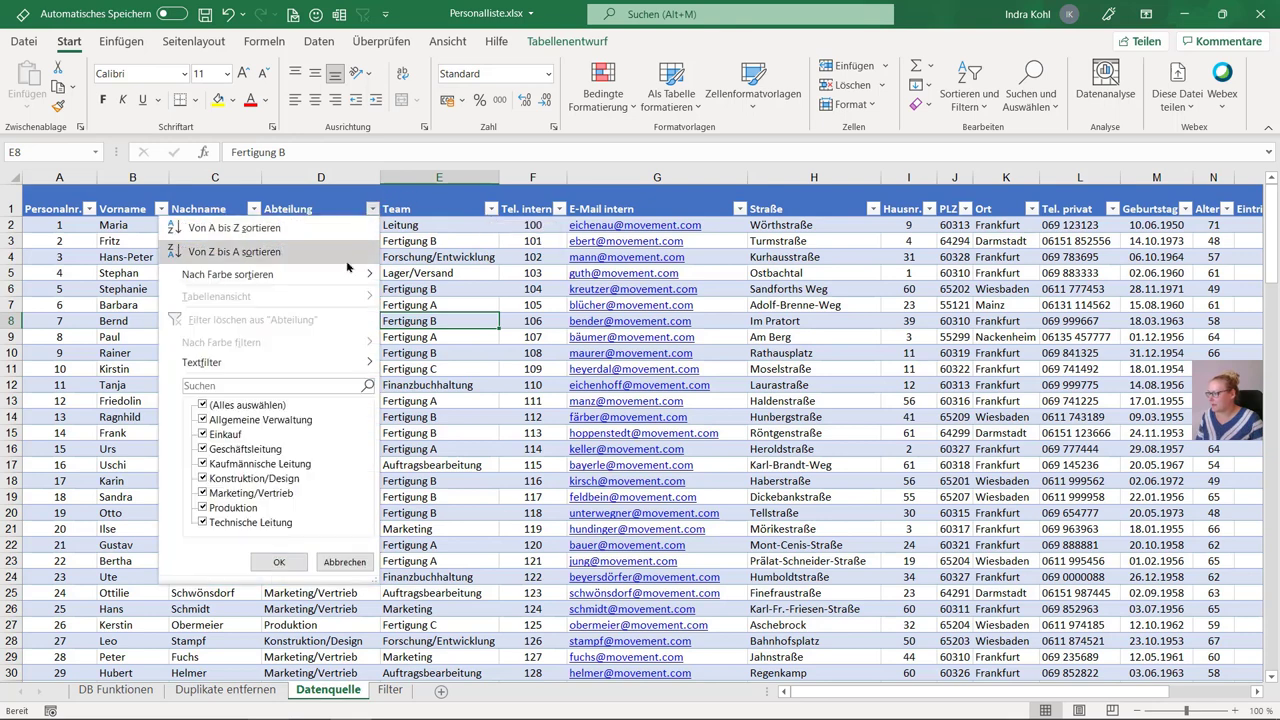
click(268, 383)
text(eink)
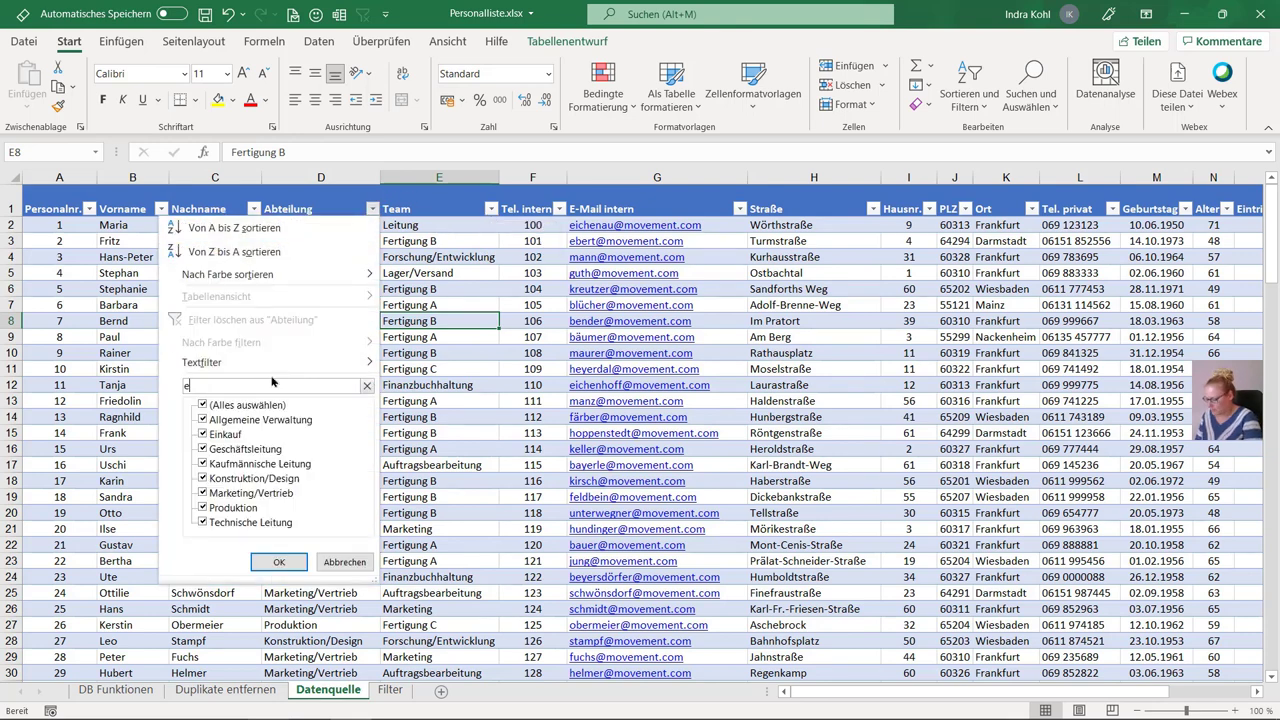
key(Return)
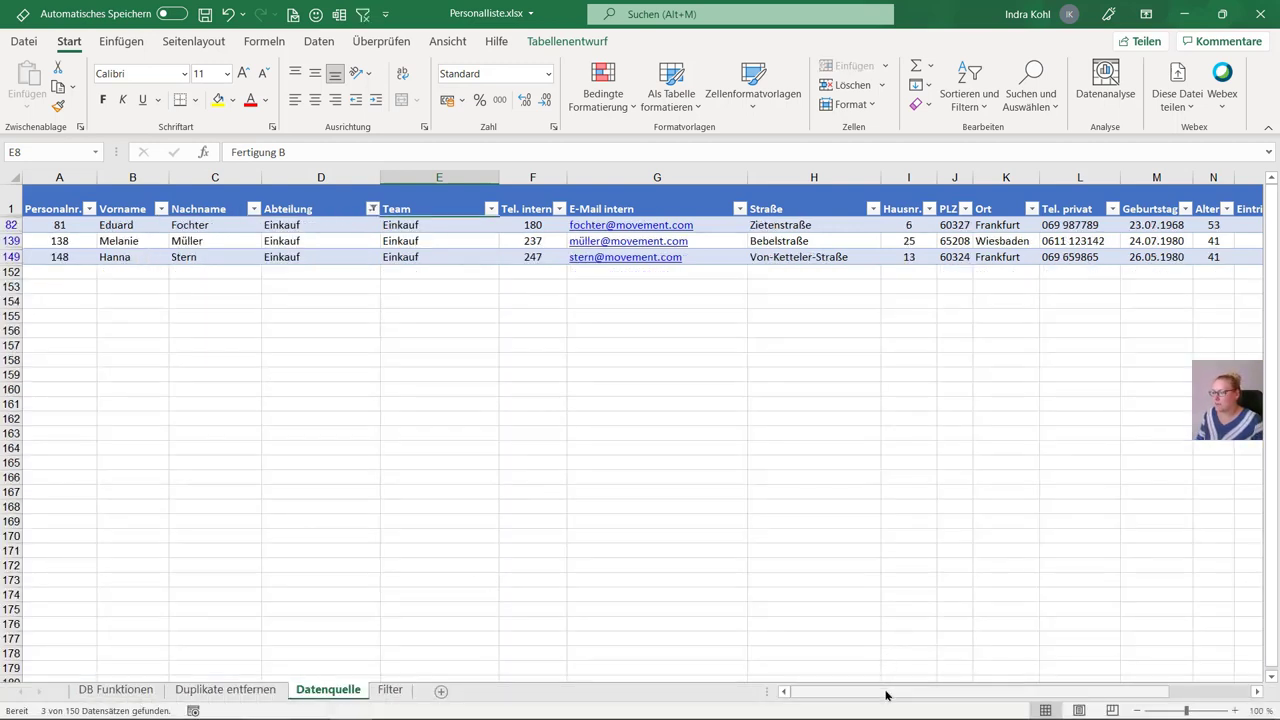
Set the tenure in P139 to 35 years.
drag(1016, 691, 1096, 694)
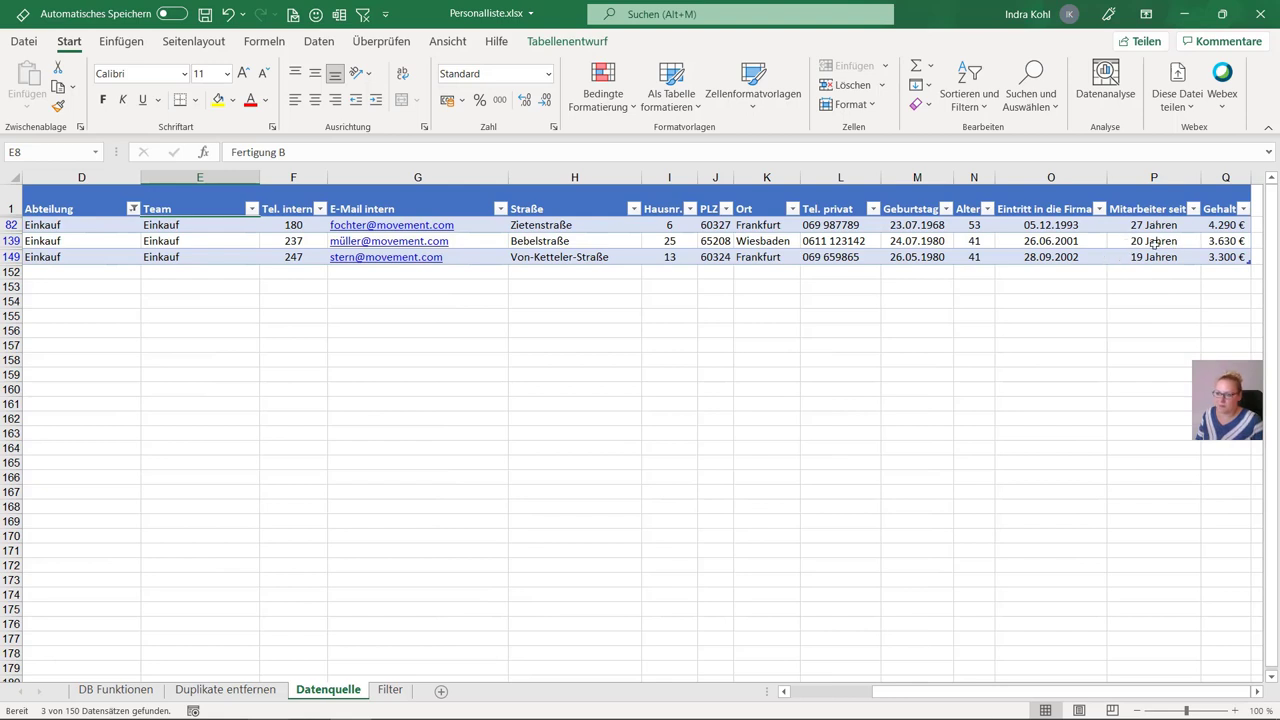
click(1156, 241)
text(35)
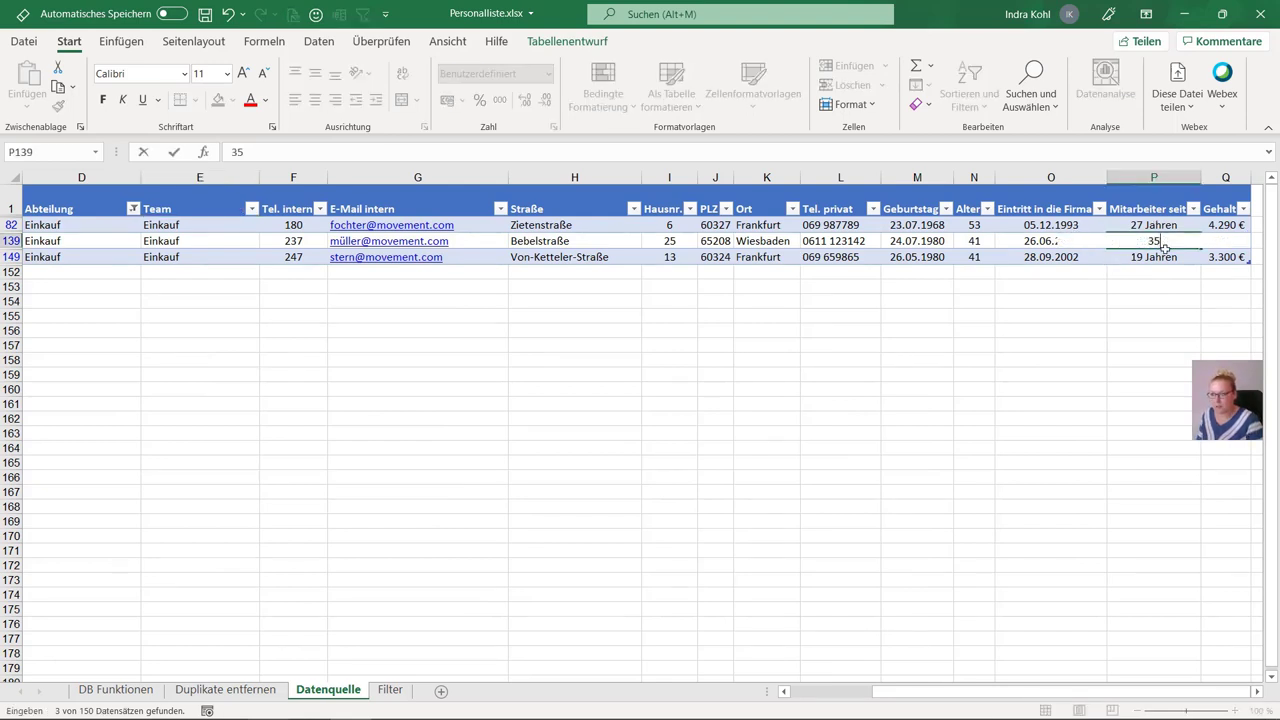
key(Return)
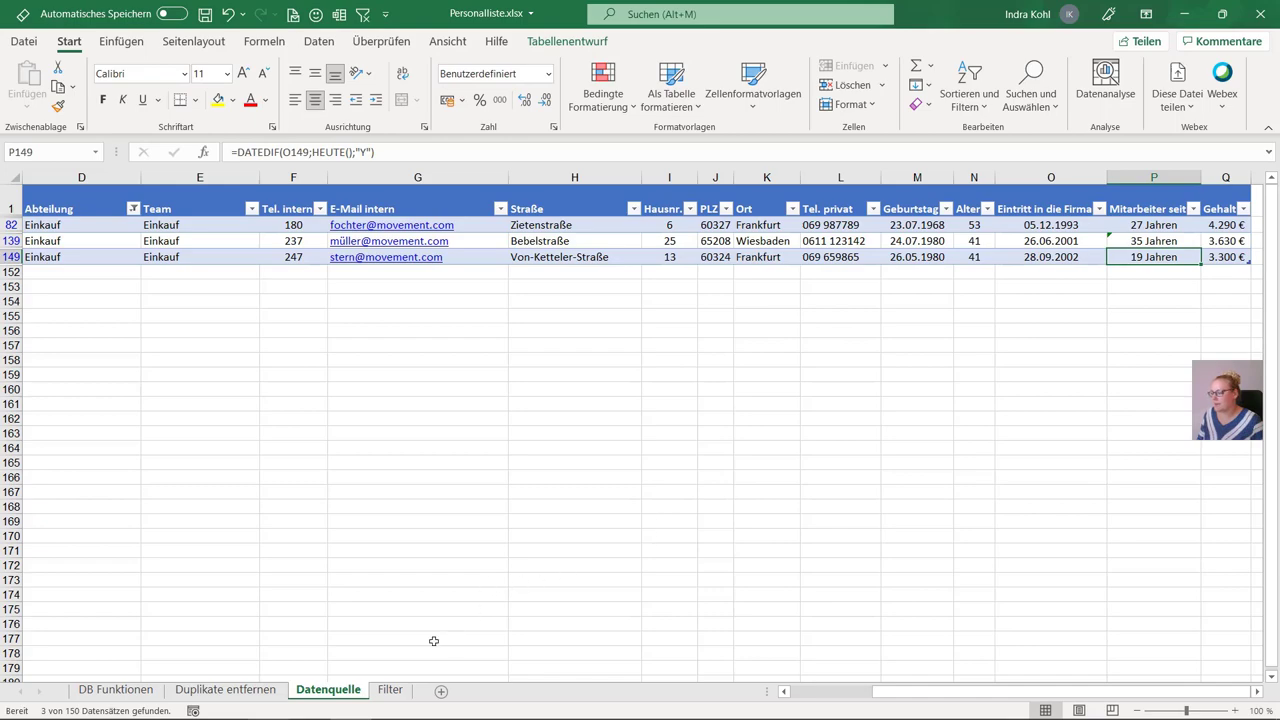
click(392, 690)
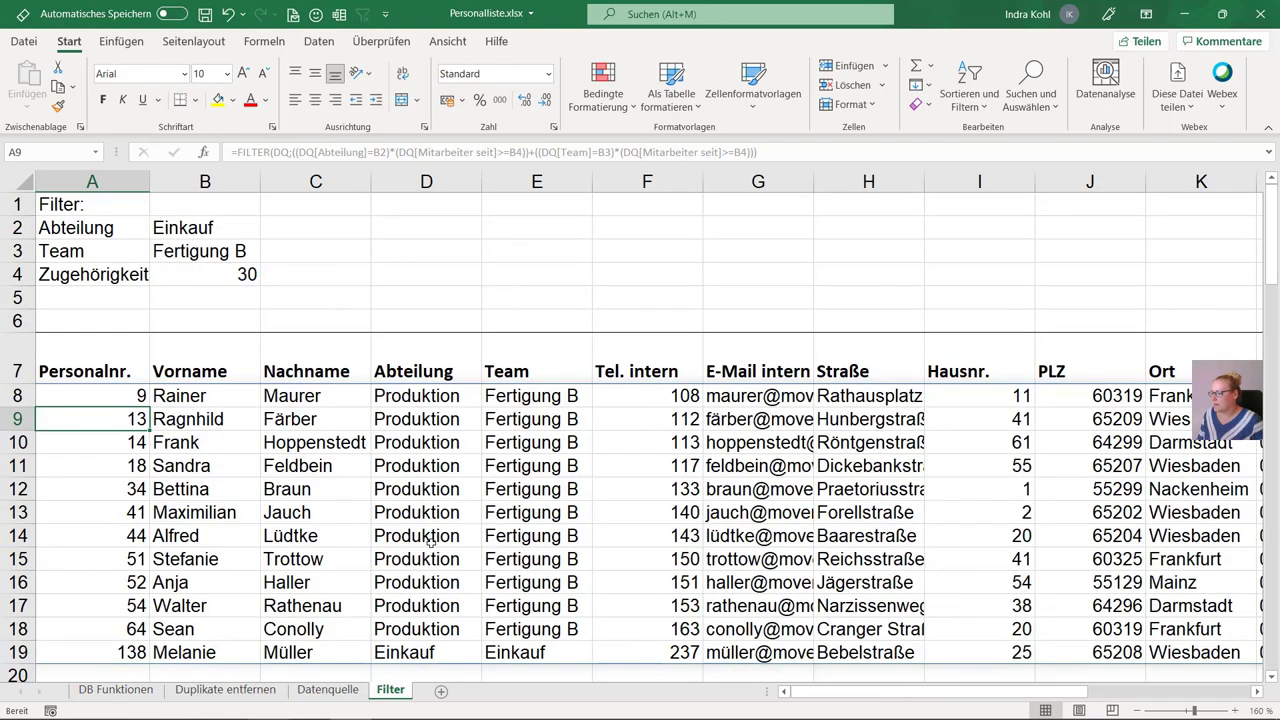
scroll(440, 548, down, 1)
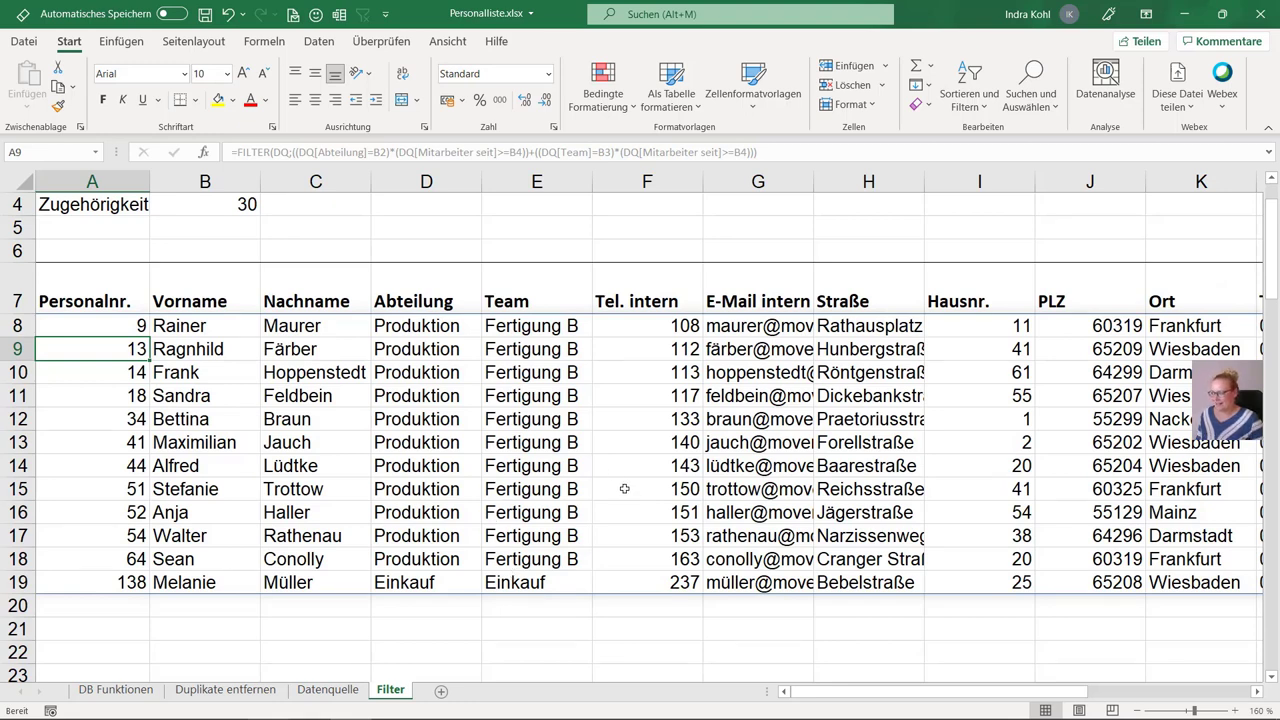
scroll(627, 492, up, 1)
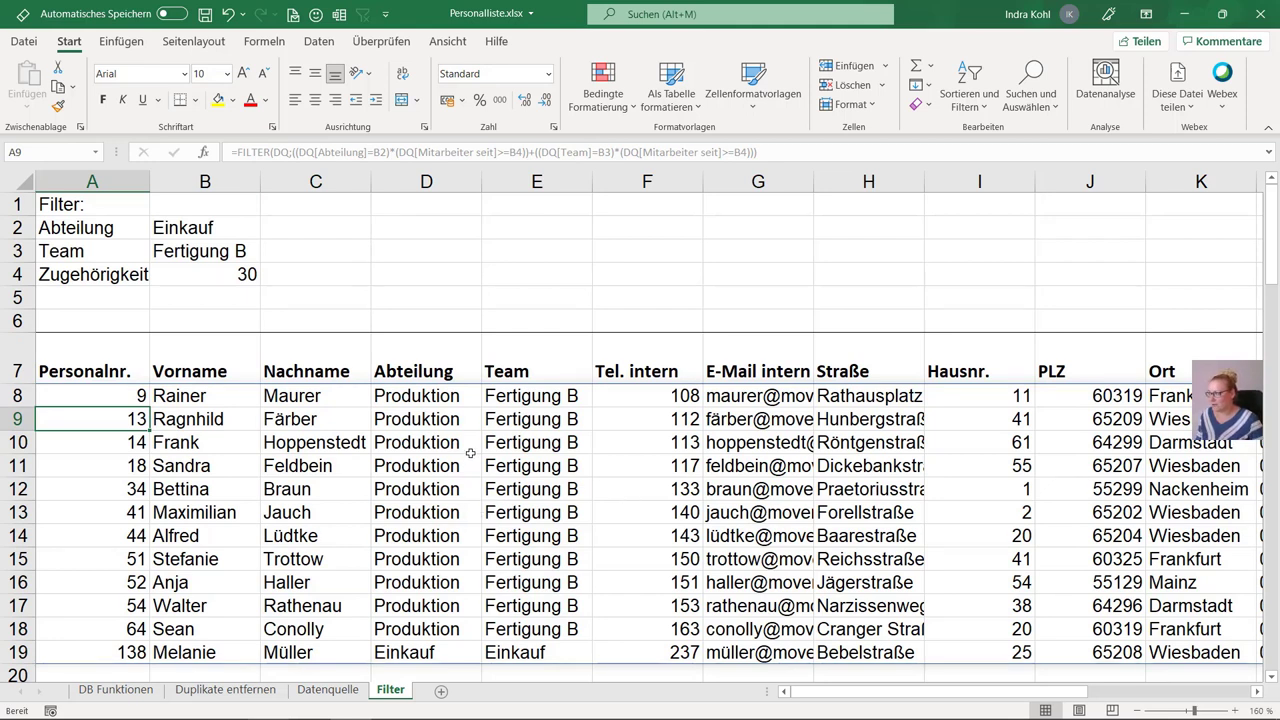
click(138, 395)
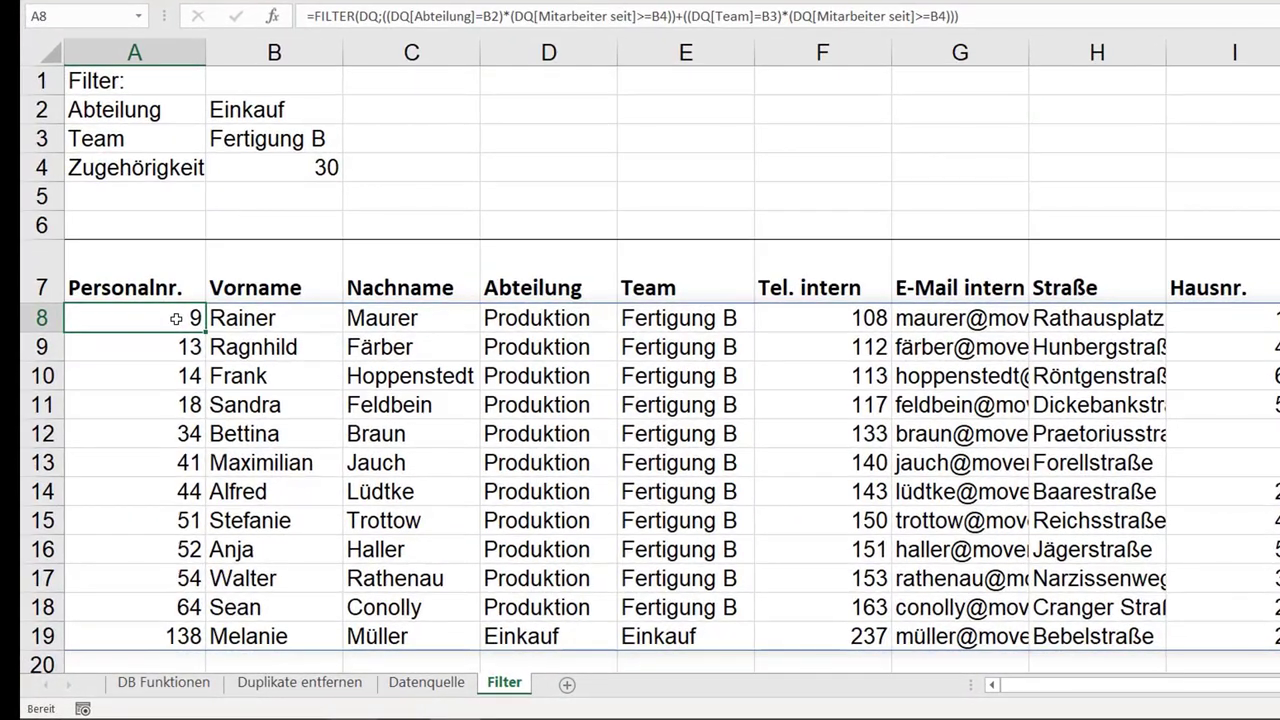
Insert SORTIEREN before FILTER in A8 so it wraps the FILTER formula.
double_click(174, 321)
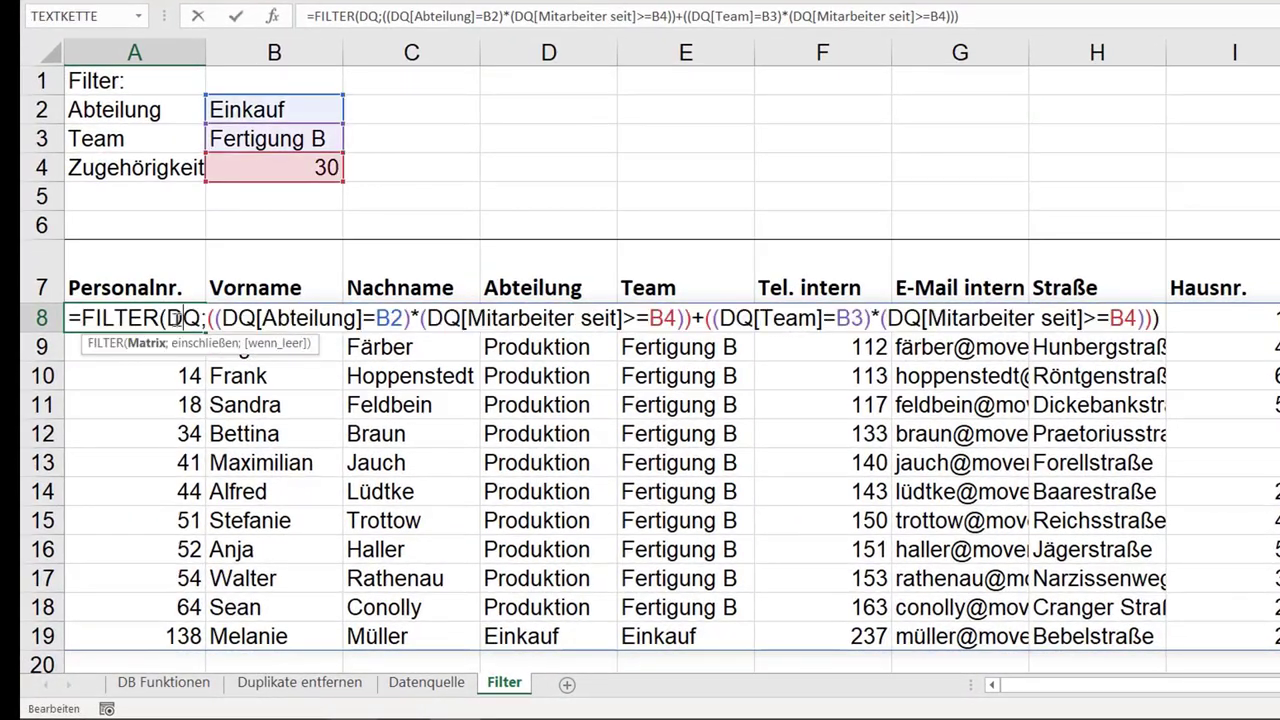
click(80, 317)
key(Left)
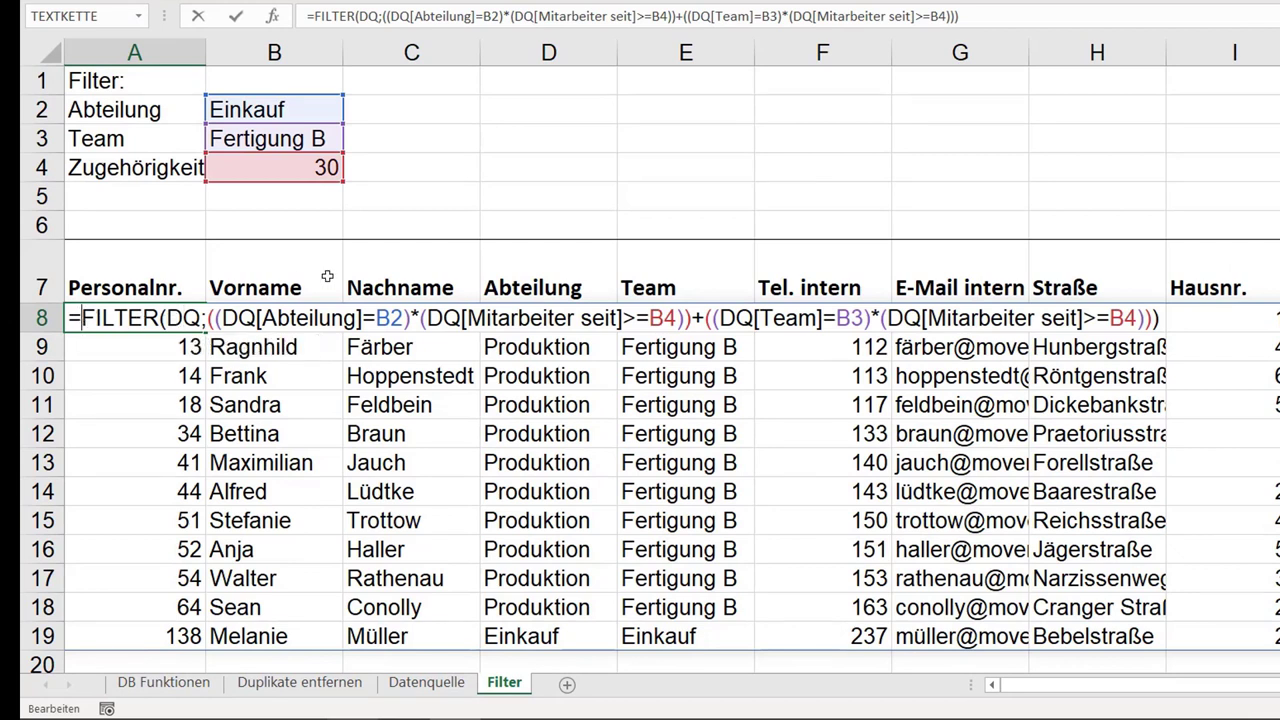
text(sor)
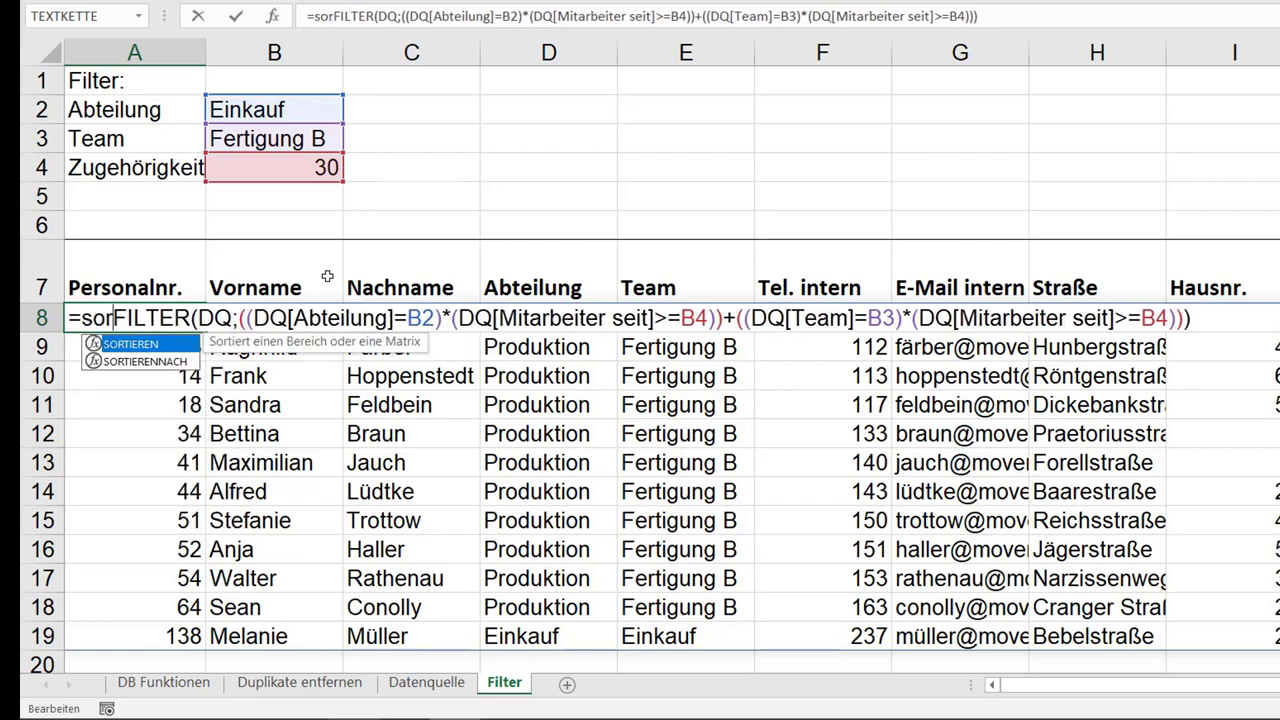
key(Tab)
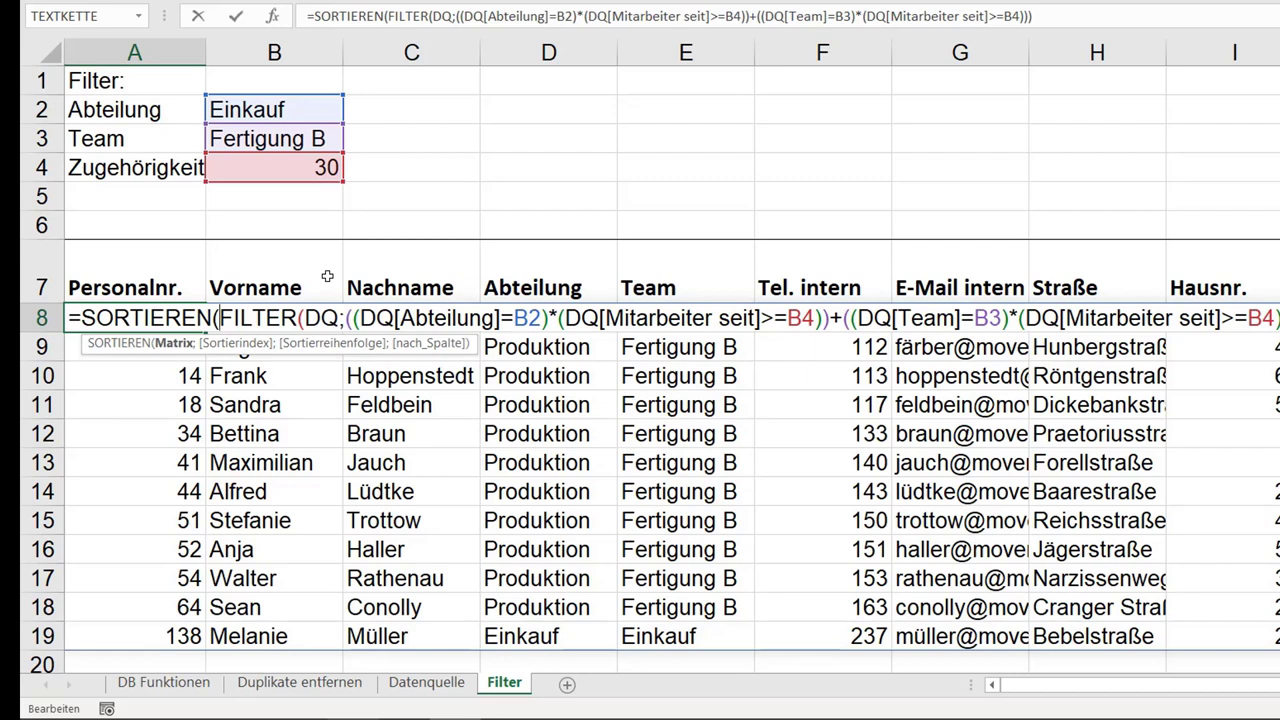
click(186, 342)
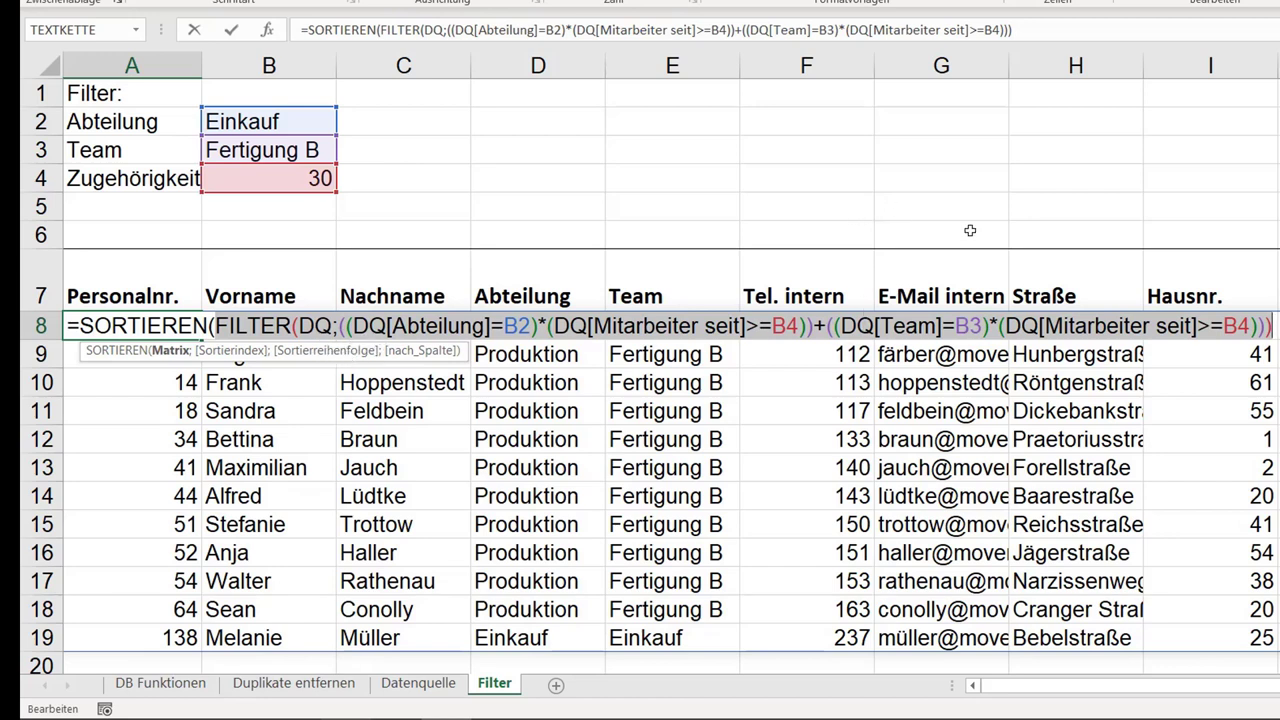
Complete the formula as =SORTIEREN(FILTER(…);4;1) to sort ascending by column 4.
click(1027, 30)
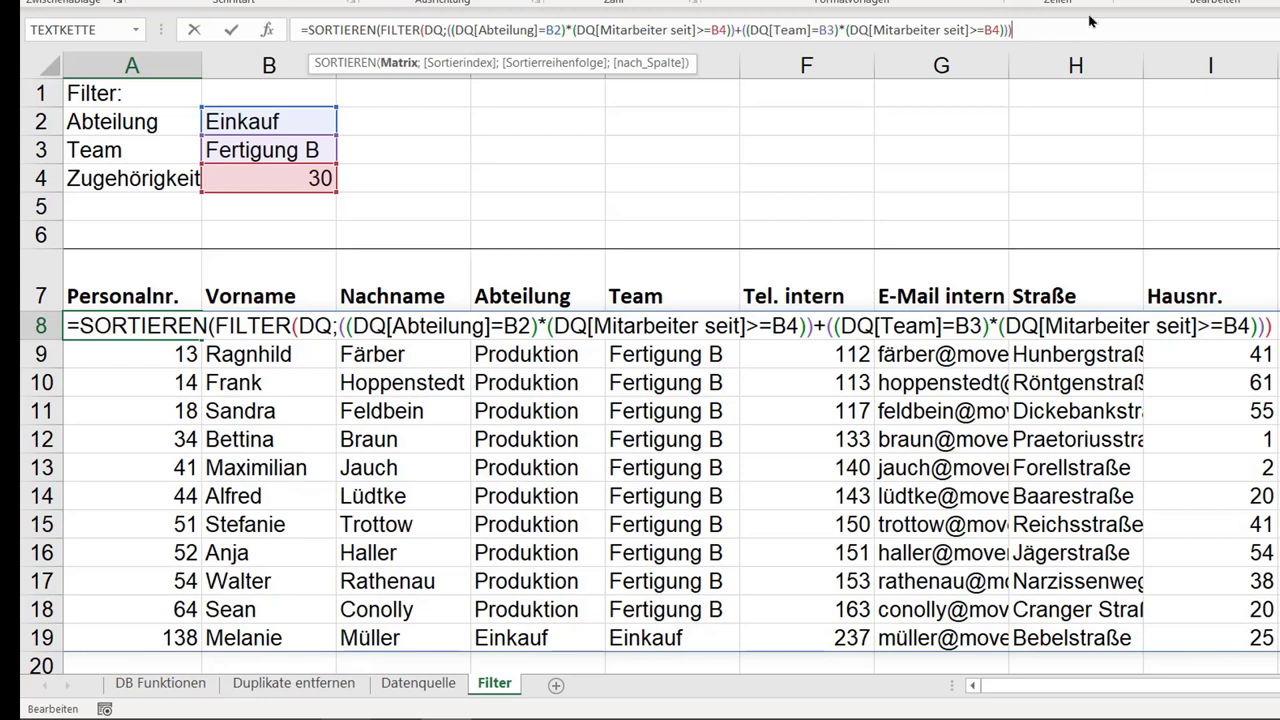
text(;4)
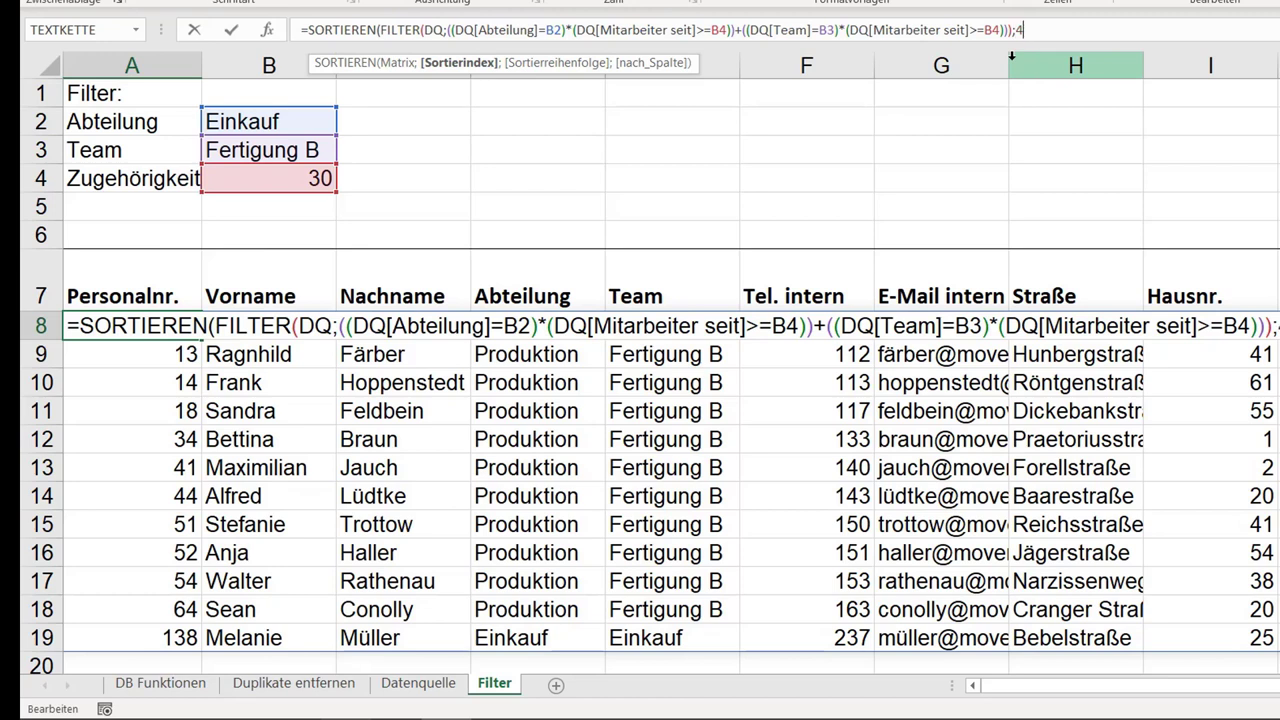
text(;)
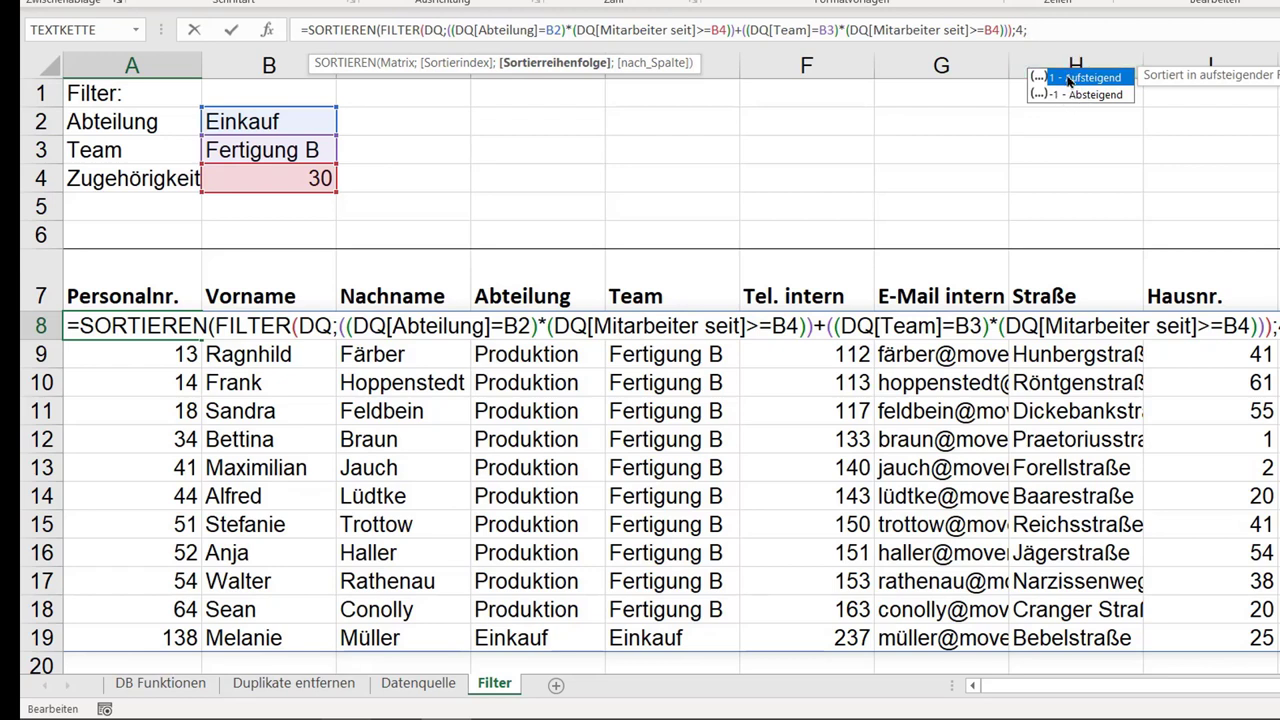
double_click(1071, 77)
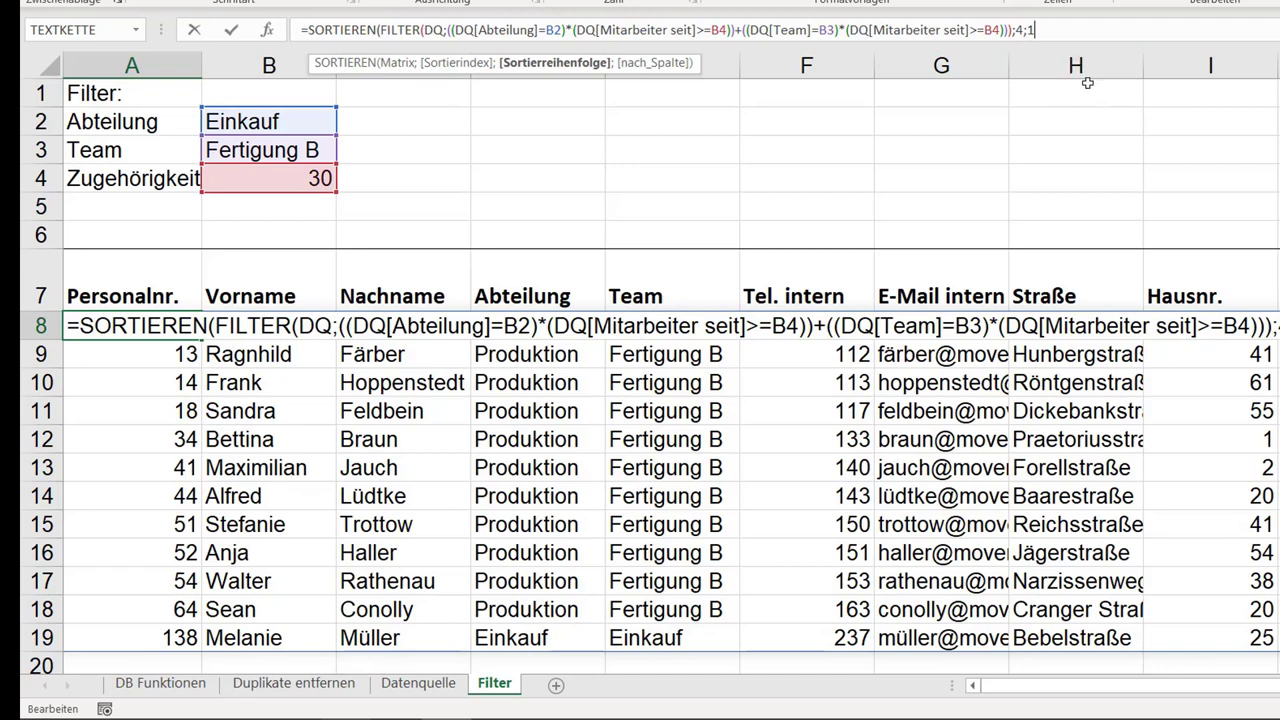
text(;)
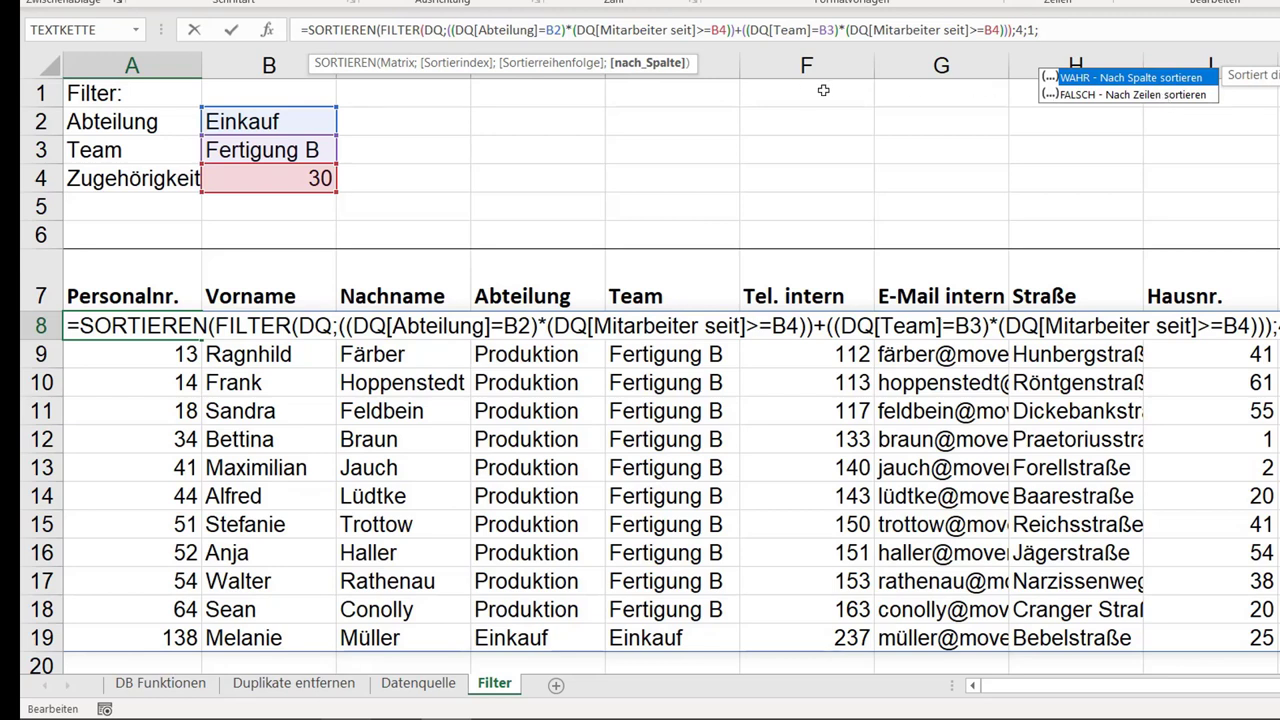
key(BackSpace)
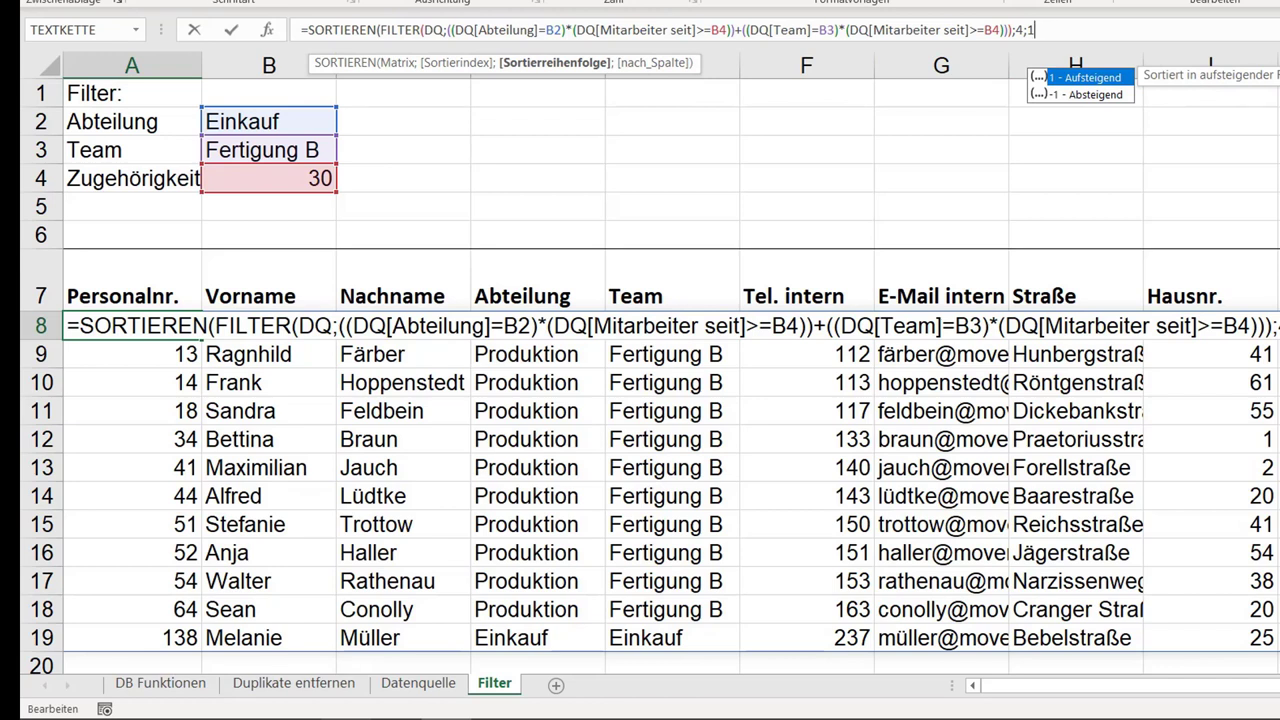
text())
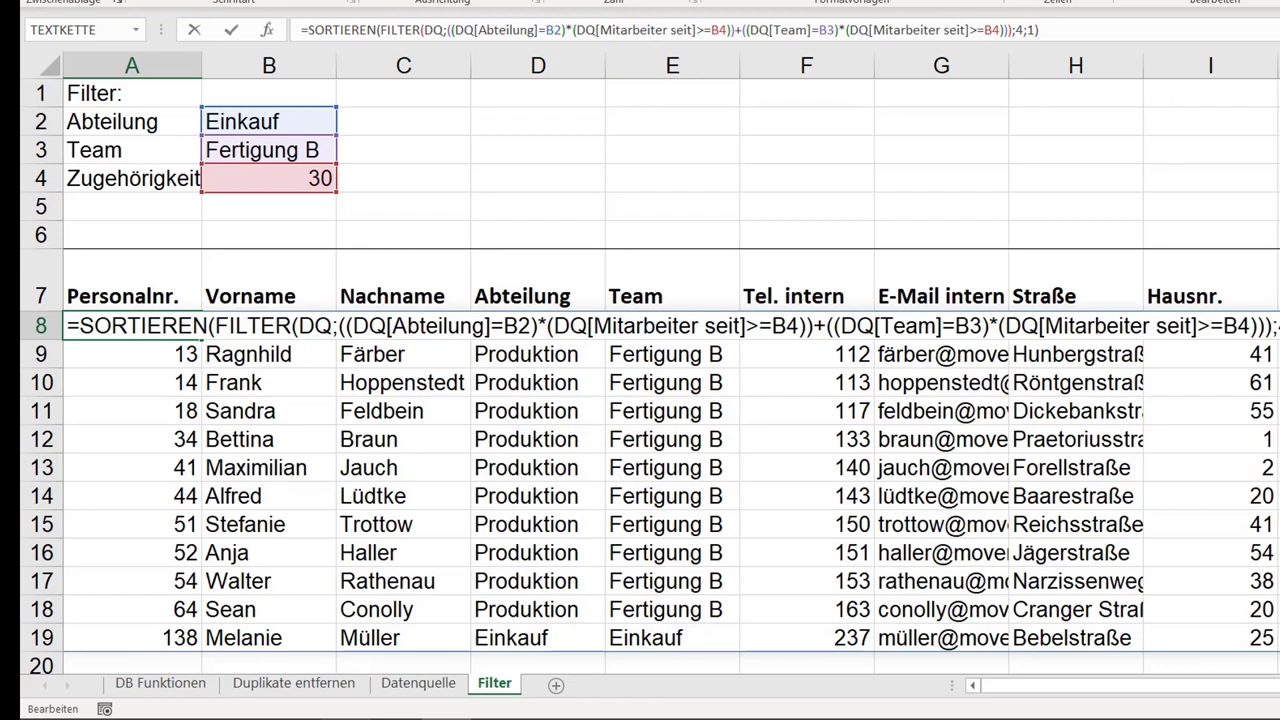
key(Return)
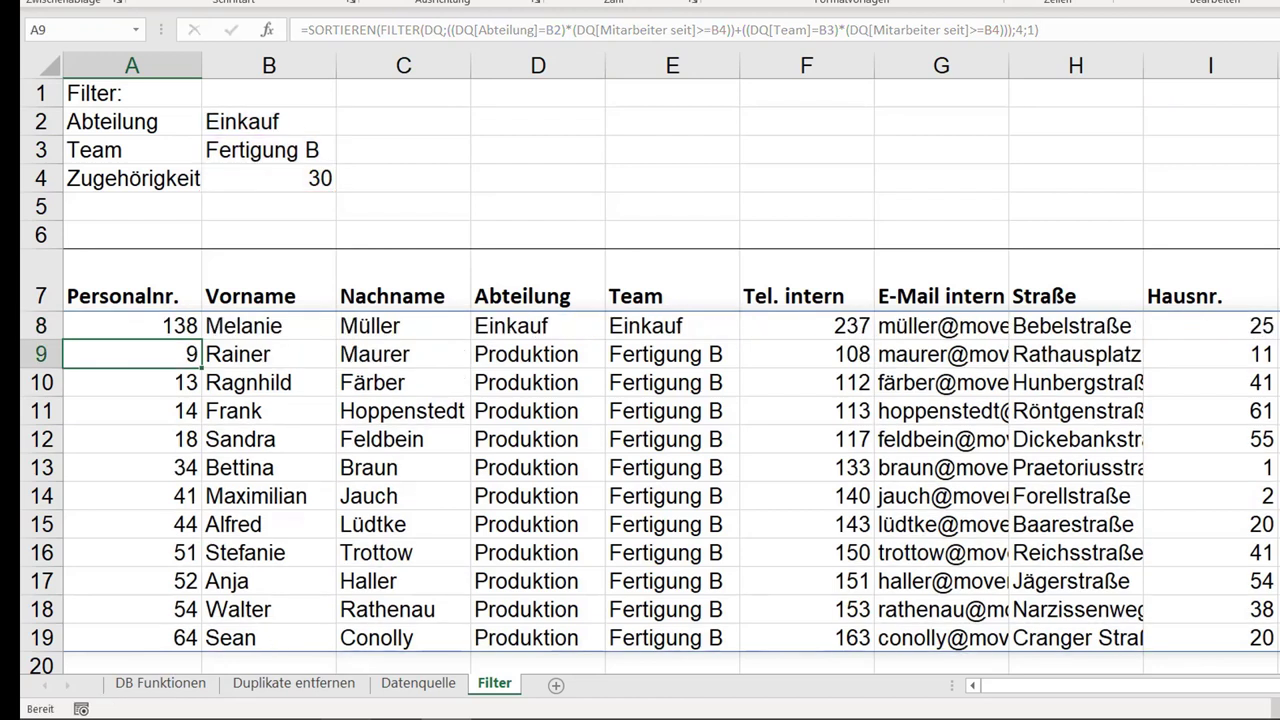